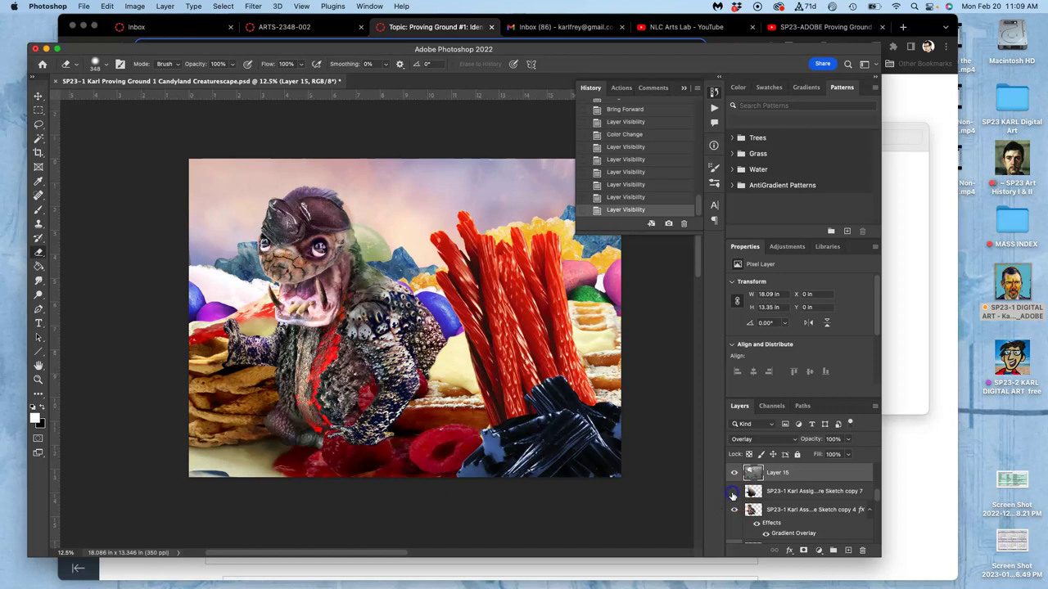
Toggle the visibility of the creature sketch copies and the 25-FW-36HF-watermelon layer to check what each one contains
left_click(732, 511)
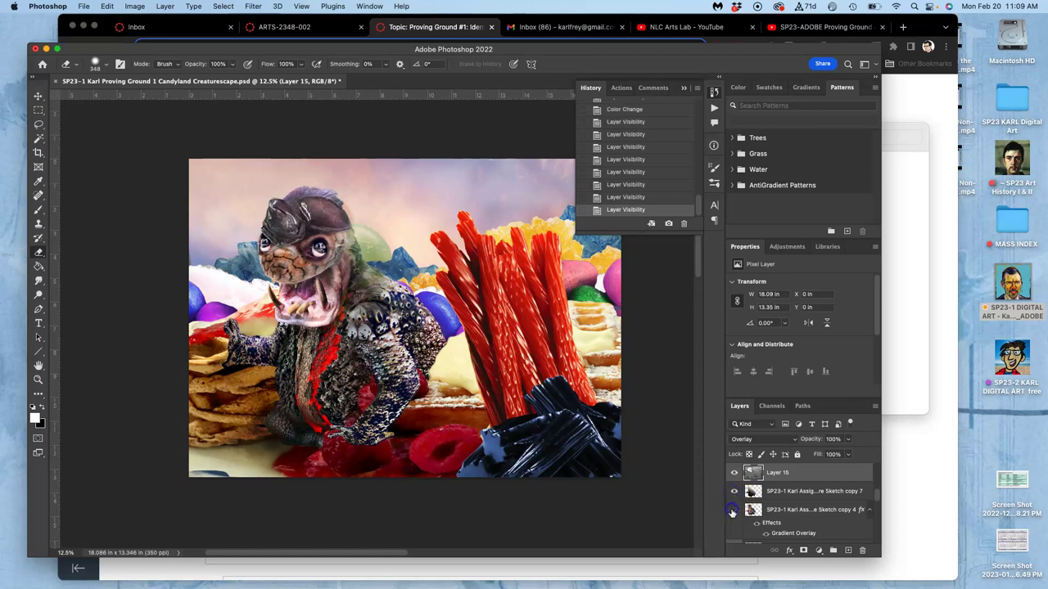
left_click(733, 511)
scroll(735, 506, "down", 2)
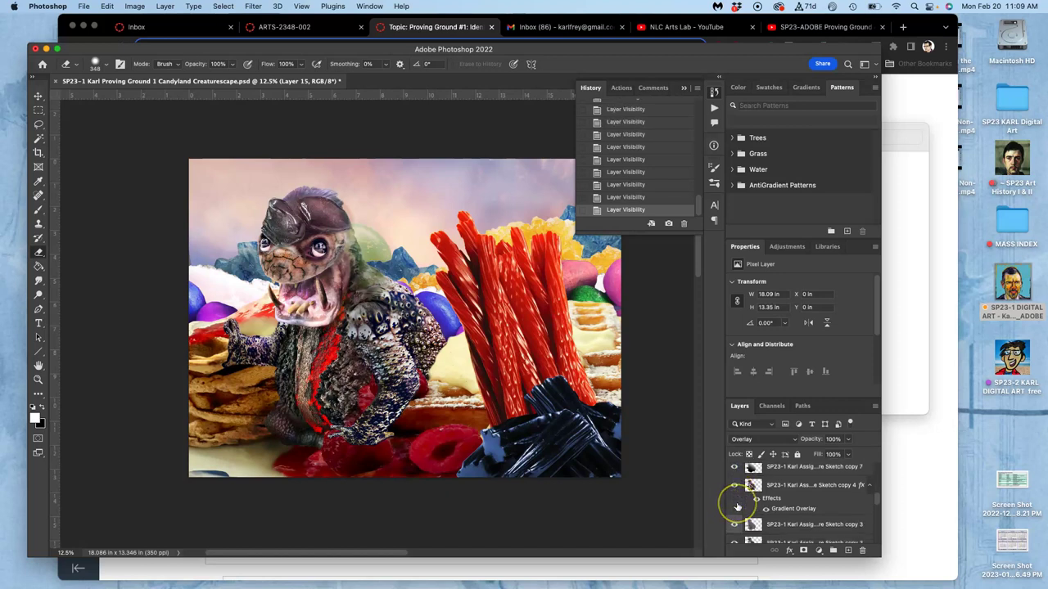
left_click(732, 511)
left_click(732, 511)
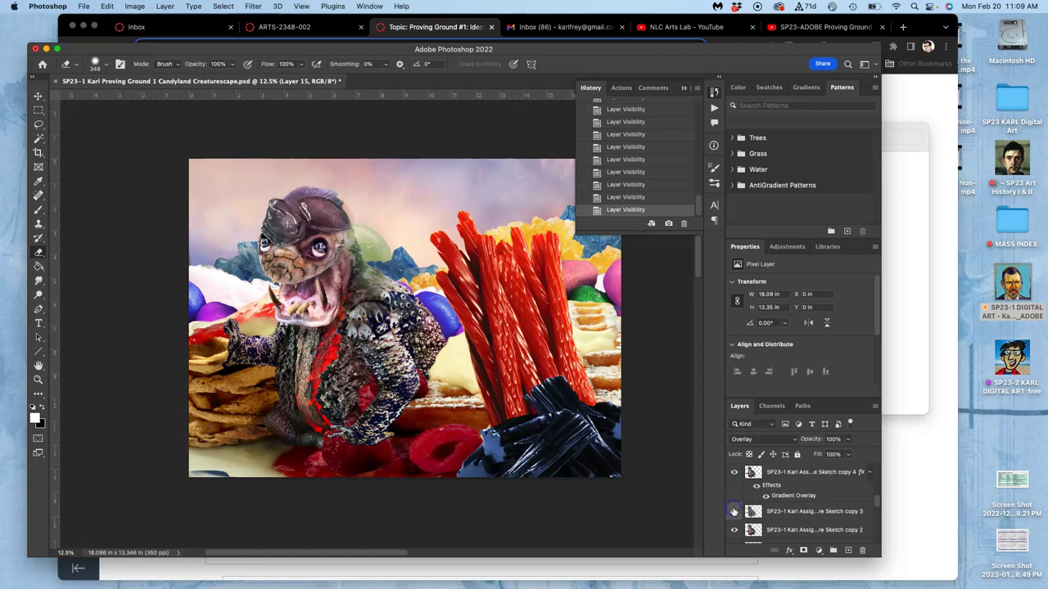
left_click(734, 531)
left_click(733, 530)
scroll(734, 533, "up", 2)
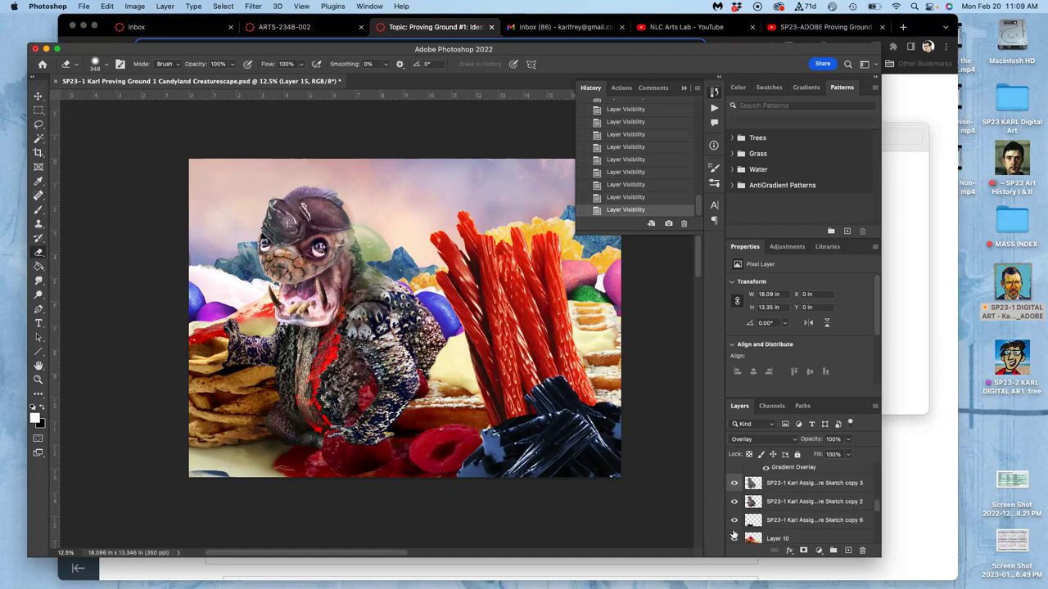
scroll(733, 533, "down", 5)
scroll(733, 532, "down", 8)
scroll(733, 533, "down", 3)
scroll(733, 533, "up", 1)
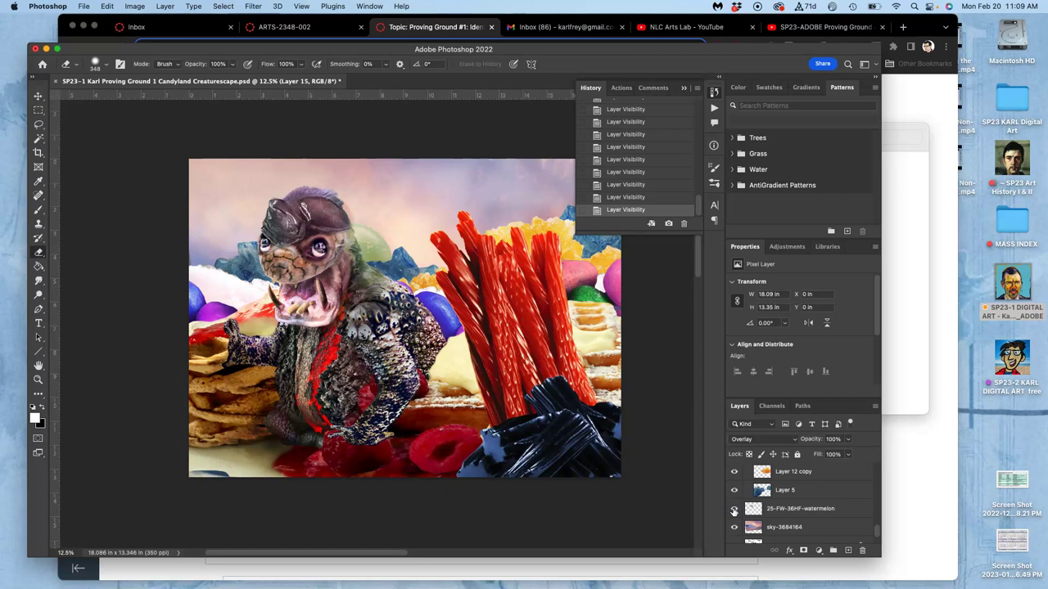
left_click(733, 510)
left_click(38, 96)
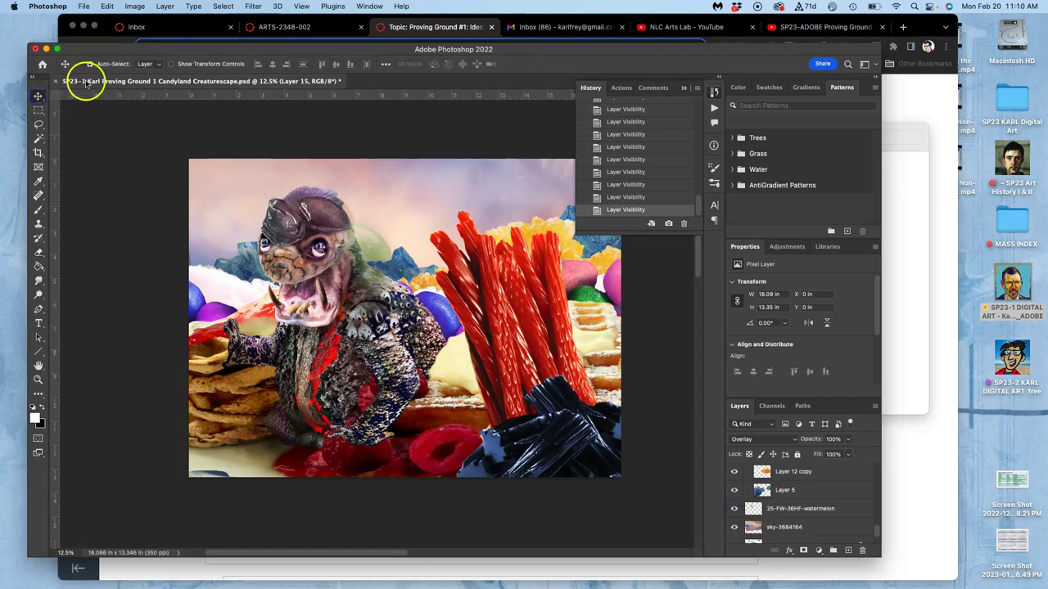
left_click_drag(372, 242, 458, 181)
key("super+z")
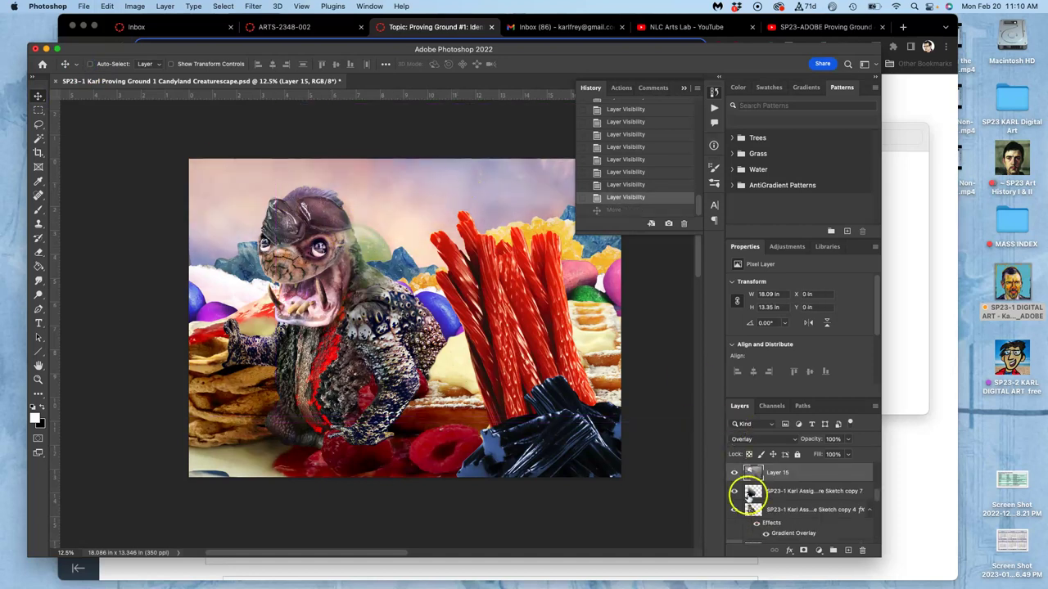
Move the 25-FW-36HF-watermelon layer into the sky behind the yellow candy beyond the licorice, at about X 12.91 in, Y 1.55 in
scroll(768, 516, "down", 5)
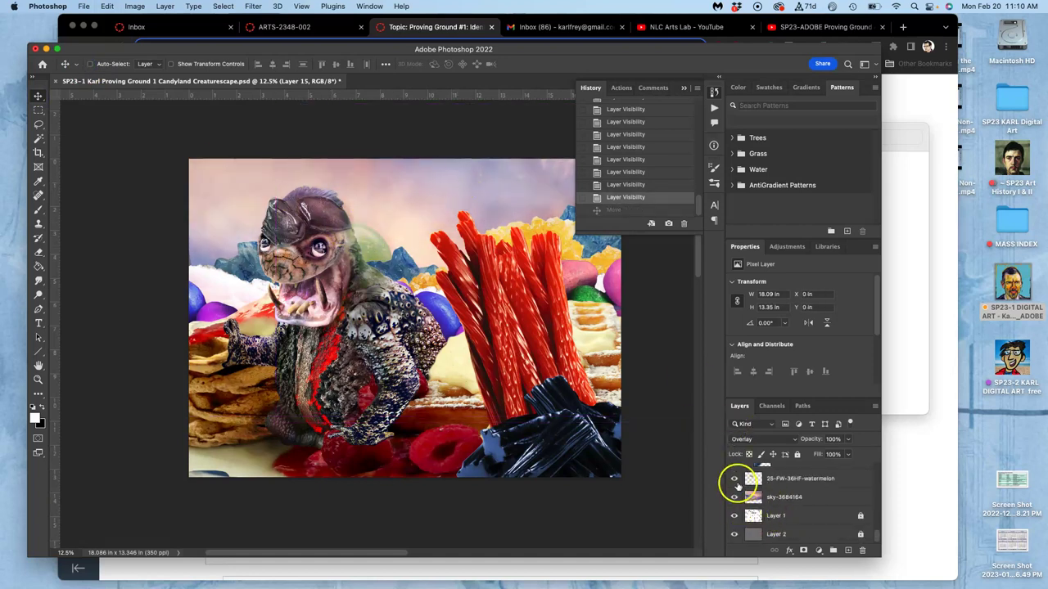
left_click(735, 486)
left_click(782, 479)
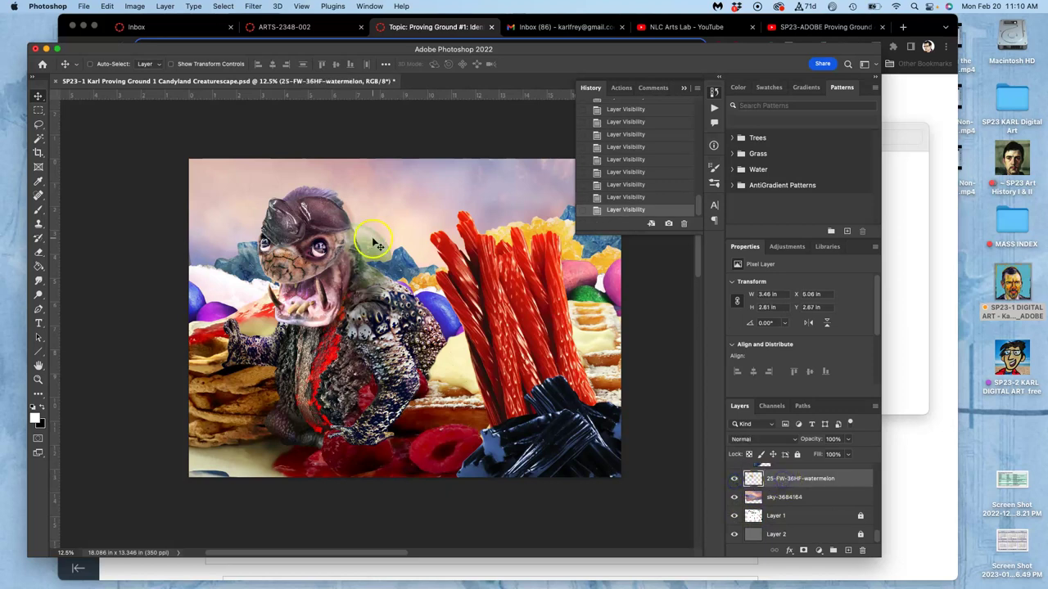
left_click_drag(371, 250, 558, 217)
scroll(489, 245, "right", 3)
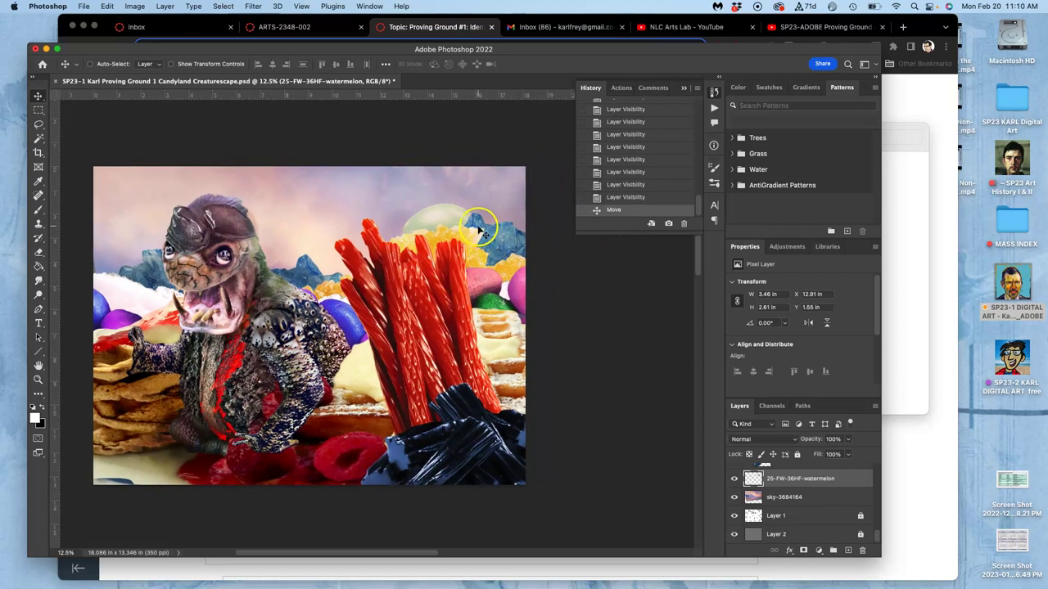
Rotate the watermelon shape by about -10.88° with Free Transform, keeping it behind the yellow candy
left_click_drag(452, 222, 448, 223)
key("ctrl+t")
mouse_move(495, 187)
left_mouse_down()
mouse_move(496, 171)
mouse_move(483, 180)
left_mouse_up()
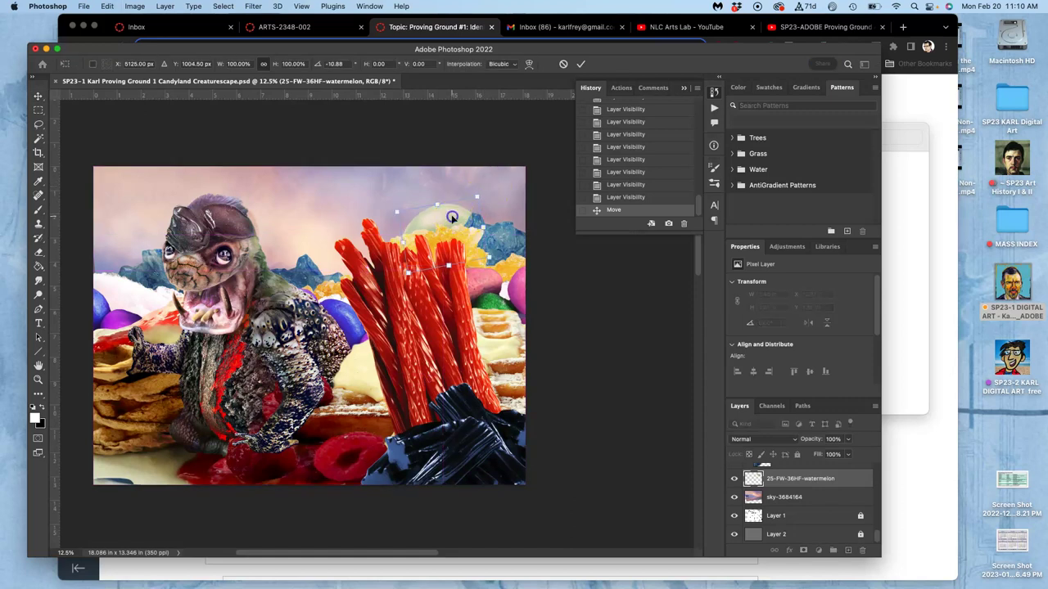
key("Return")
Inspect the collage up close around the licorice, rock candy and jelly beans, and along the sky's left edge beside the cotton candy
scroll(442, 222, "left", 3)
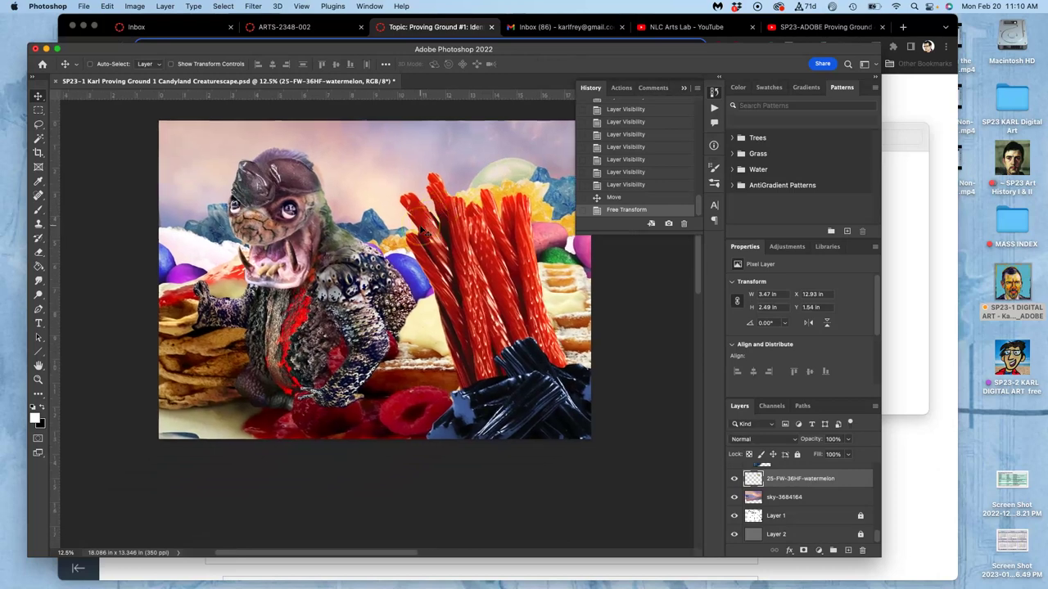
scroll(423, 232, "right", 2)
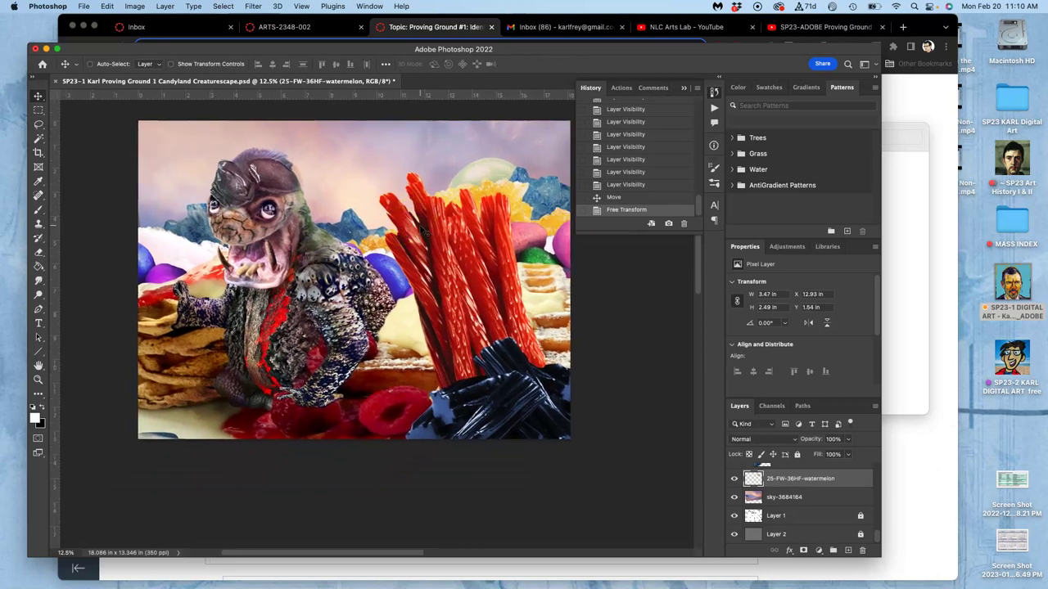
scroll(423, 232, "up", 6)
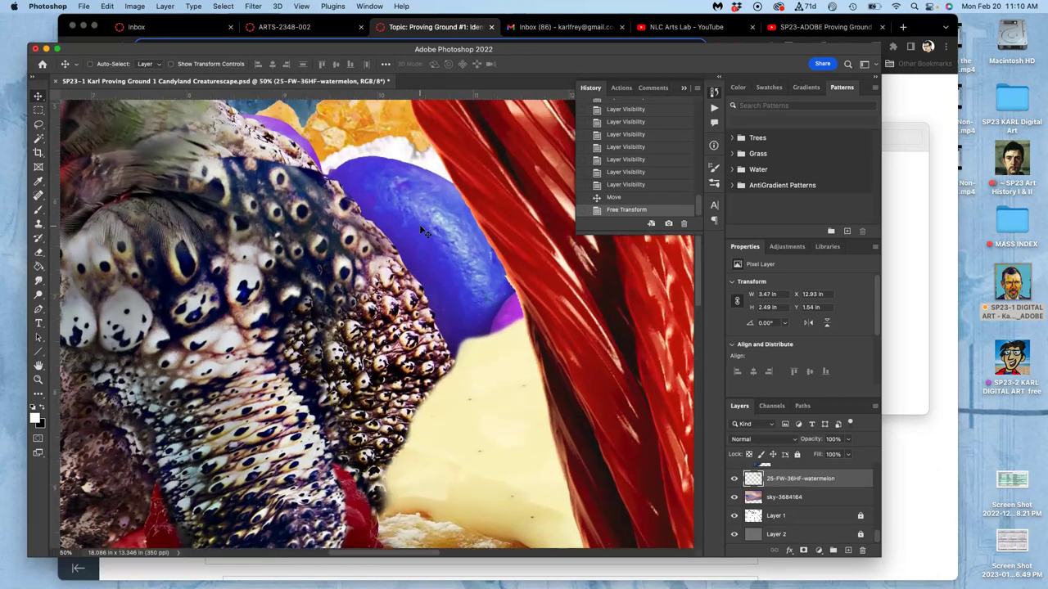
scroll(423, 231, "up", 5)
scroll(423, 231, "right", 5)
scroll(422, 232, "right", 5)
scroll(423, 232, "down", 2)
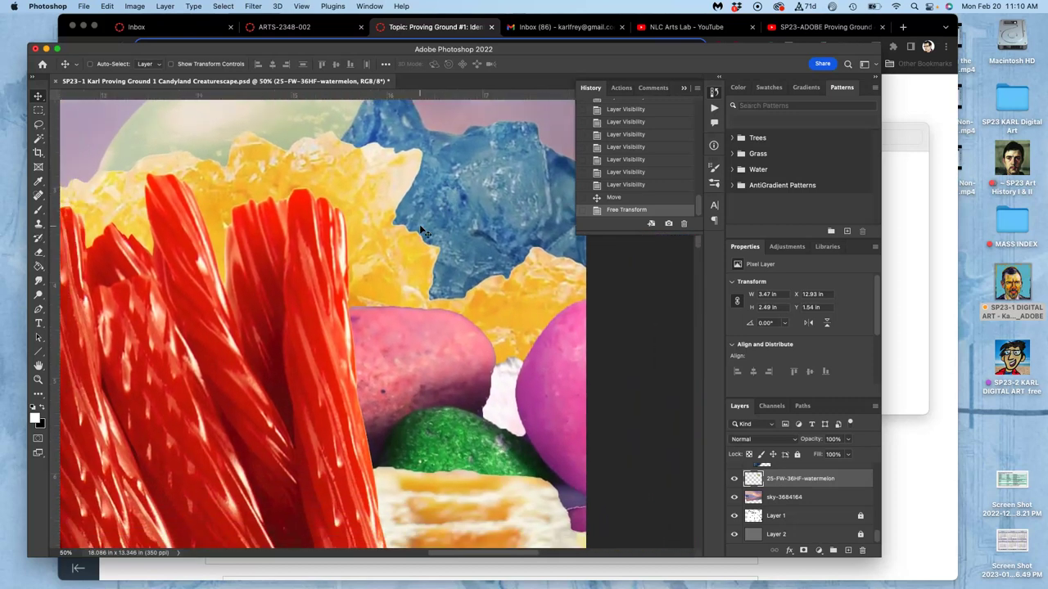
scroll(423, 231, "down", 2)
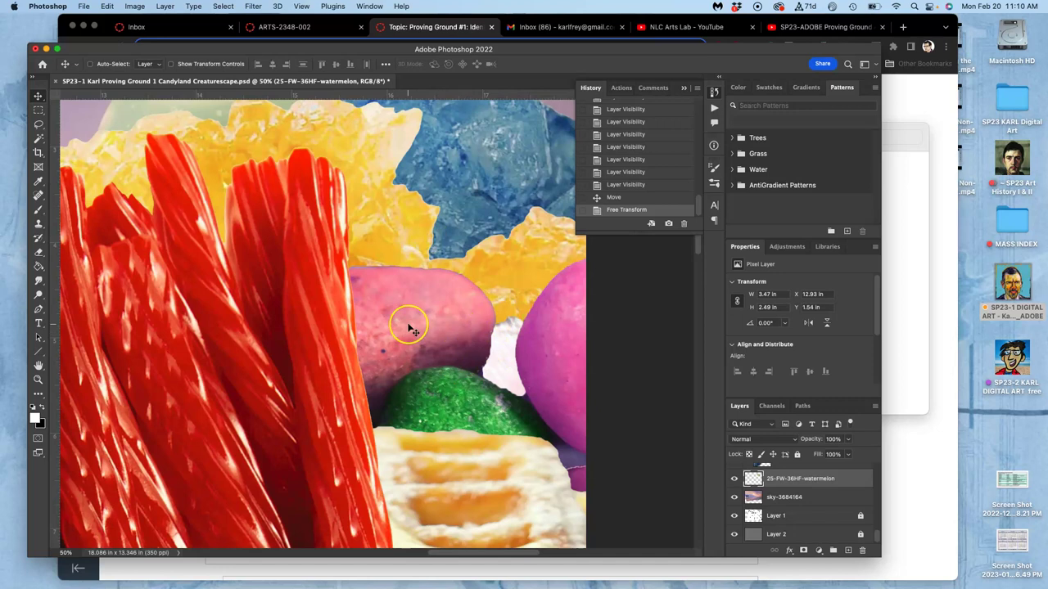
scroll(409, 327, "left", 15)
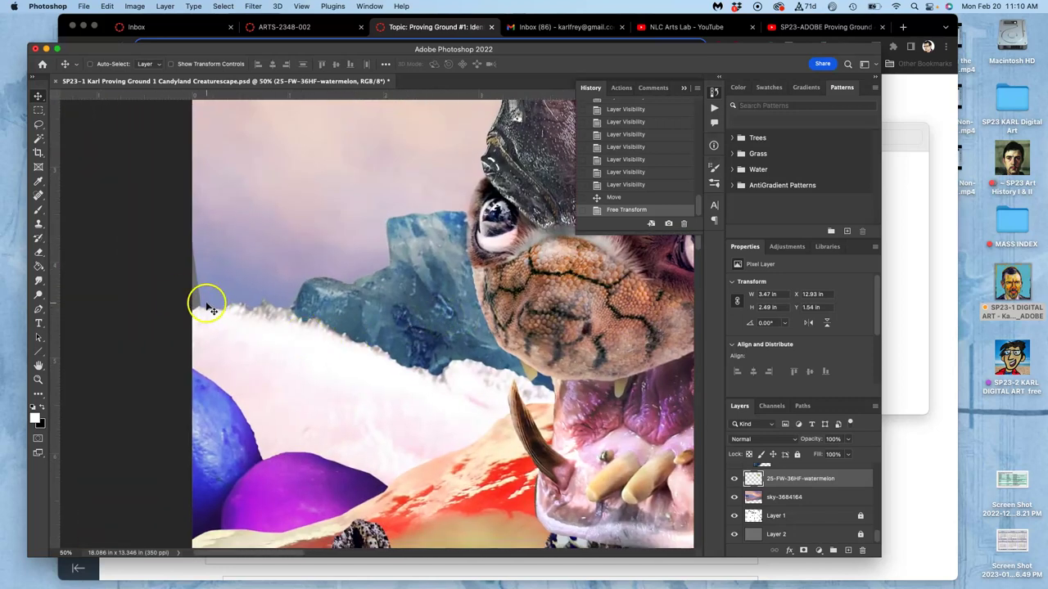
scroll(235, 319, "down", 3)
scroll(235, 319, "right", 1)
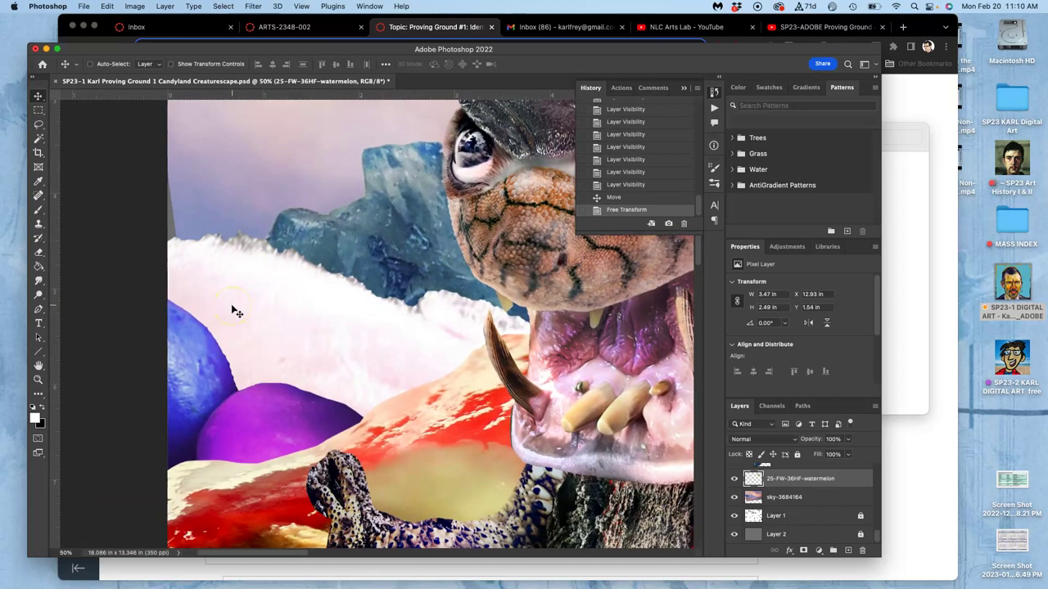
key("super+minus")
key("super+minus")
key("super+minus")
key("super+minus")
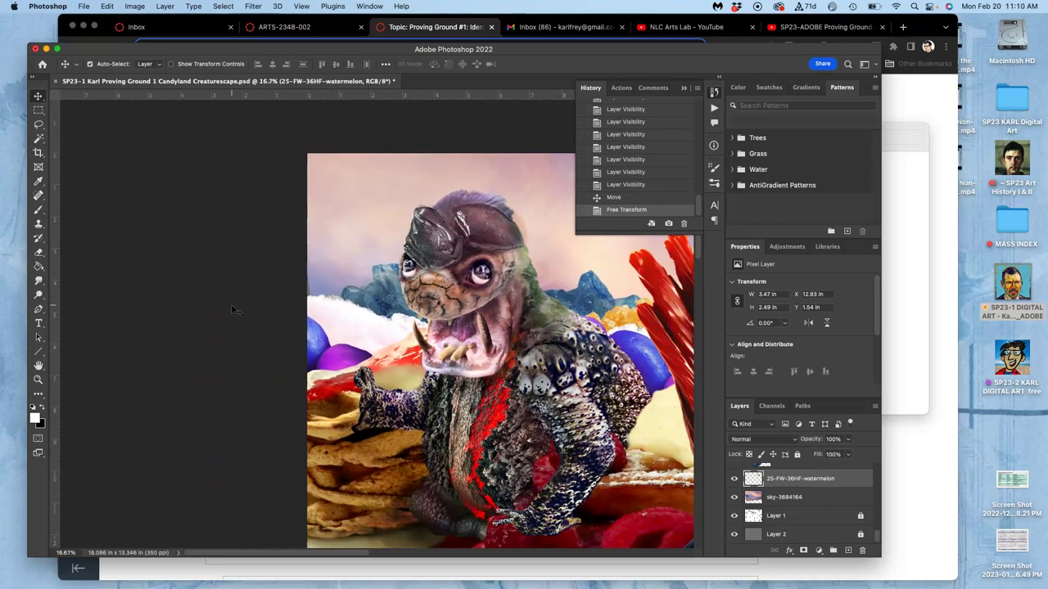
scroll(233, 310, "right", 2)
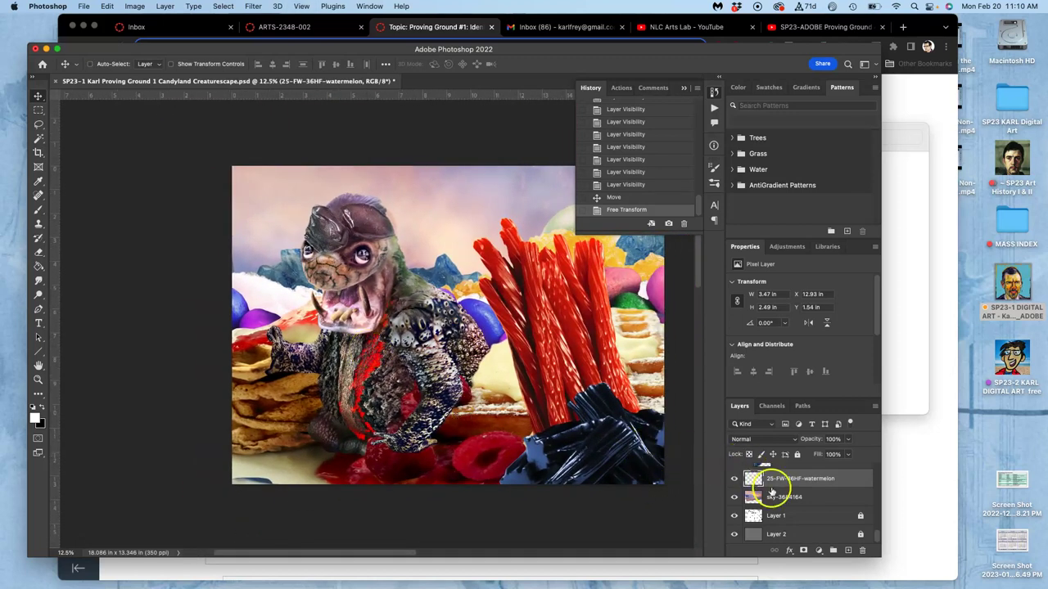
Select the sky-3684164 layer and toggle its visibility to check the gap at the image's left edge
left_click(771, 497)
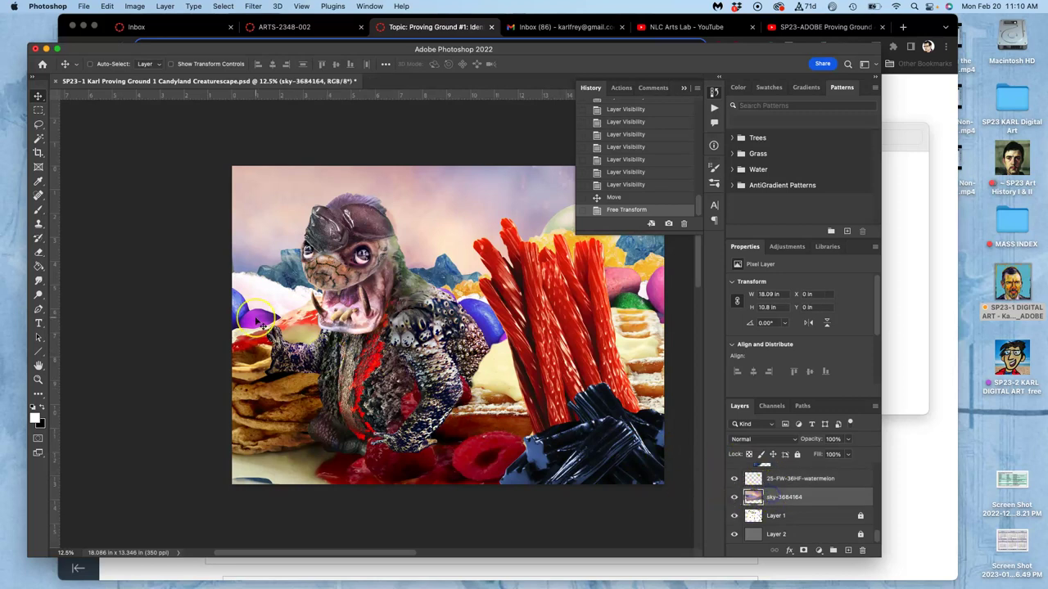
scroll(257, 321, "up", 5)
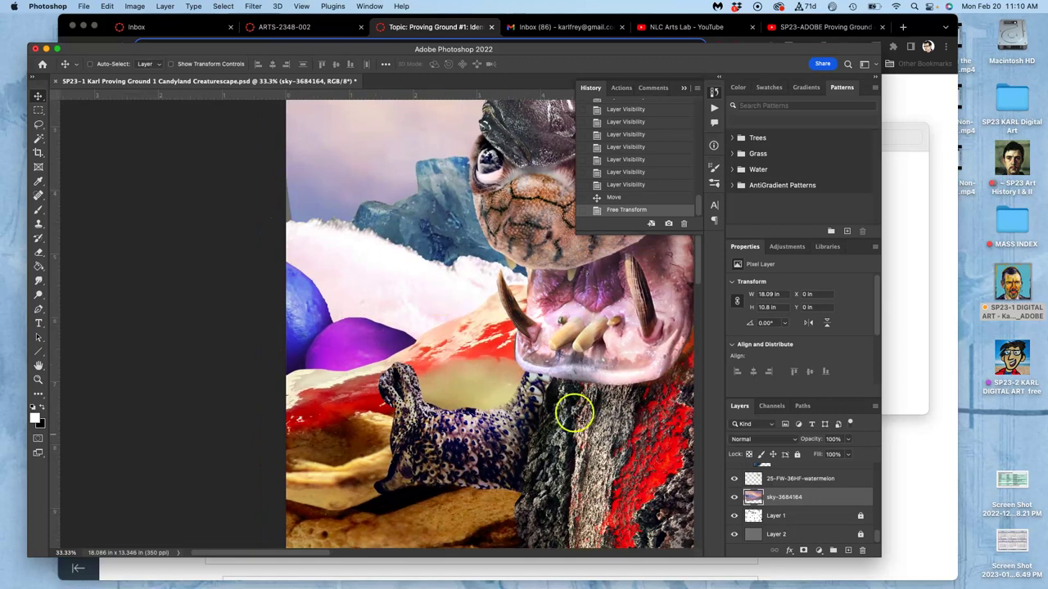
left_click(734, 496)
left_click(734, 497)
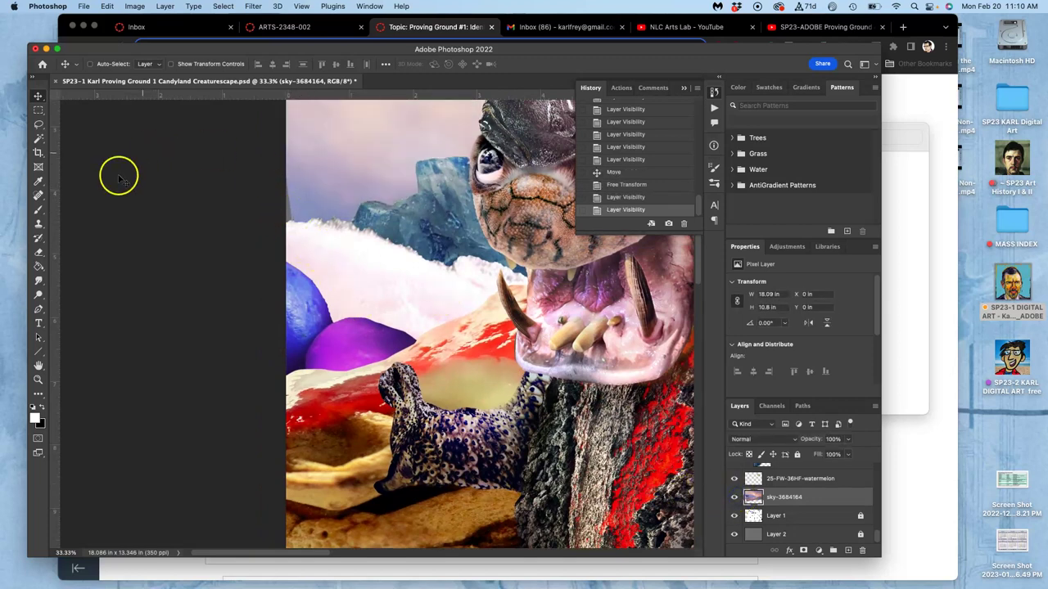
Clone clean sky over the gap at the image's left edge using a Clone Stamp of 428 px and 0% hardness
left_click(38, 223)
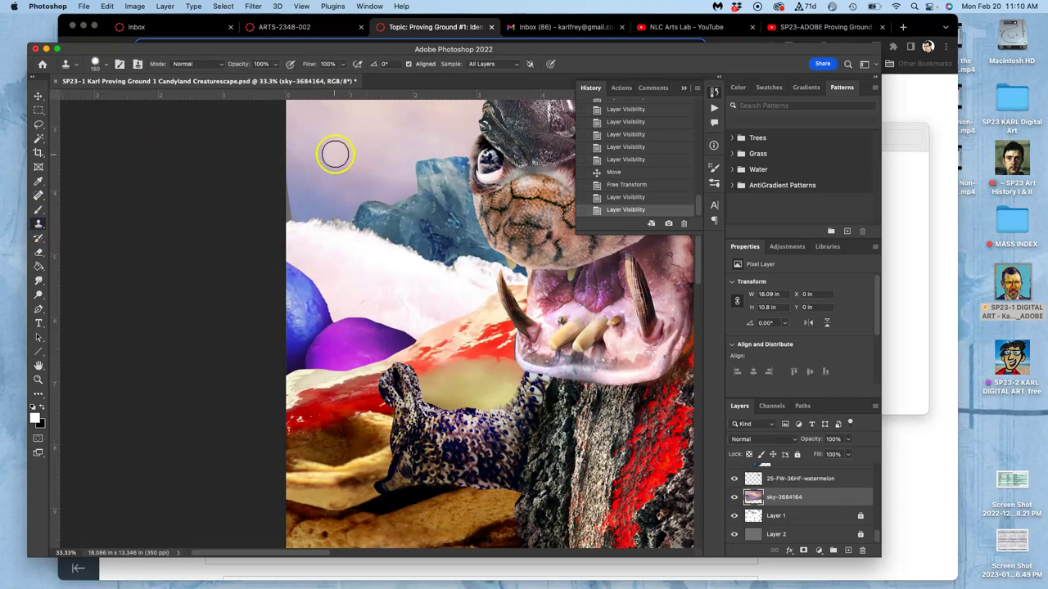
left_click(104, 67)
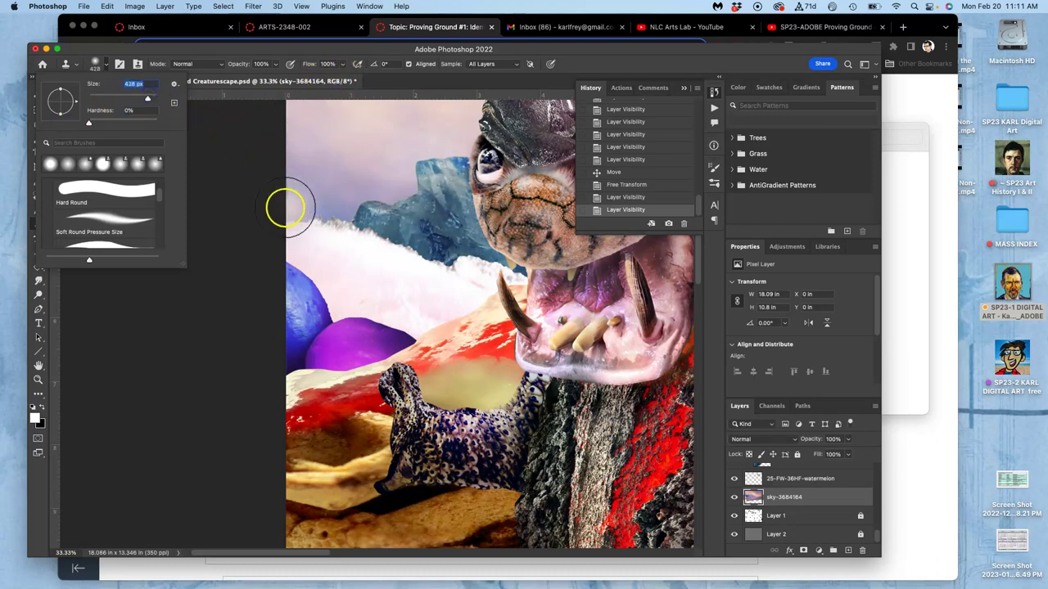
left_click(361, 167, "alt")
mouse_move(293, 197)
left_mouse_down()
mouse_move(280, 214)
mouse_move(297, 218)
left_mouse_up()
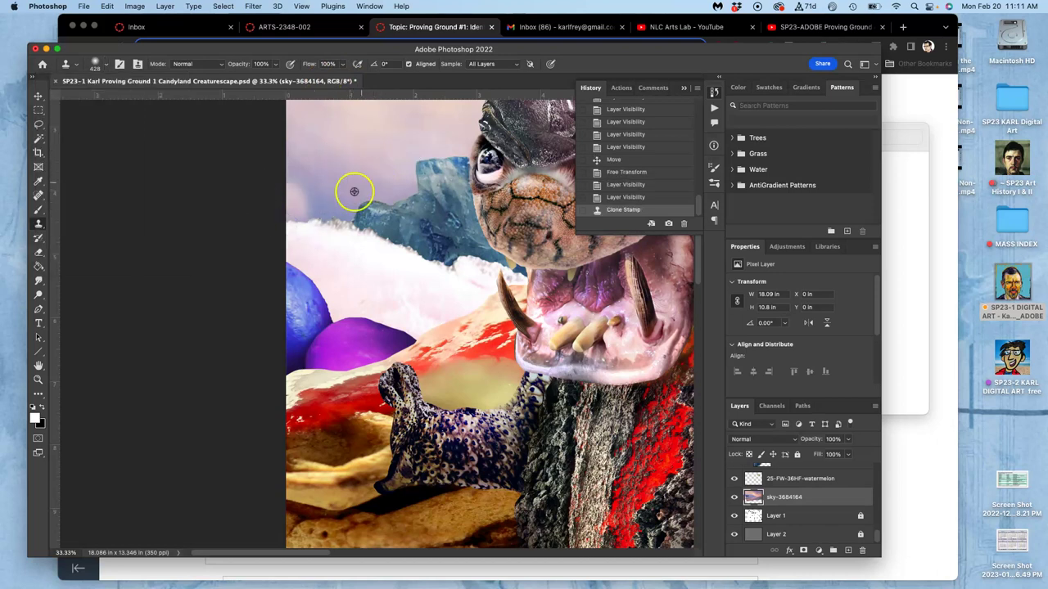
Set the Clone Stamp opacity to 41% and blend the patched sky just above the cotton candy
left_click_drag(275, 64, 246, 76)
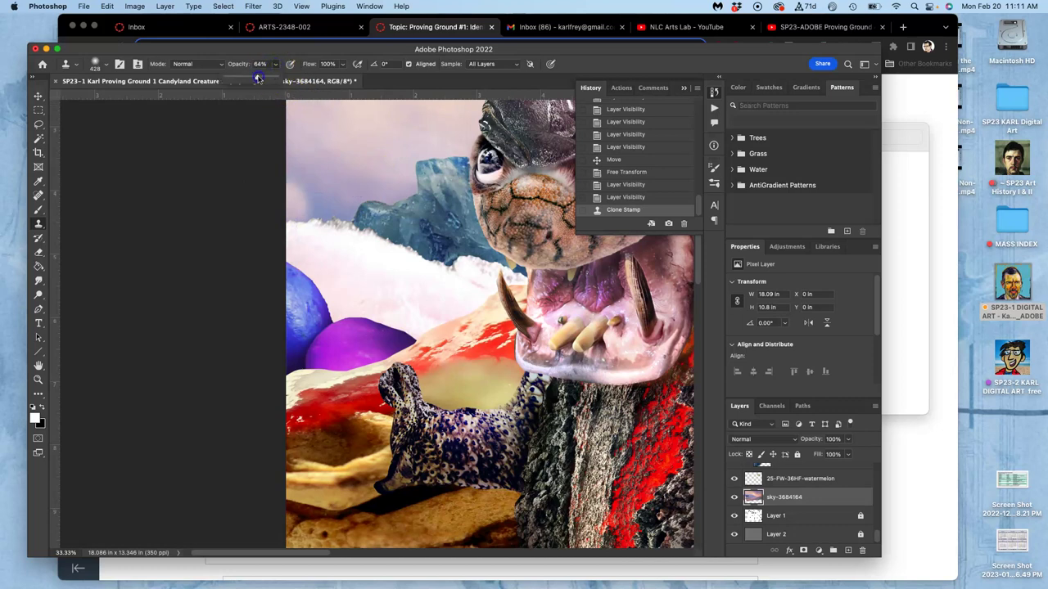
mouse_move(323, 171)
left_mouse_down()
mouse_move(333, 194)
mouse_move(306, 188)
left_mouse_up()
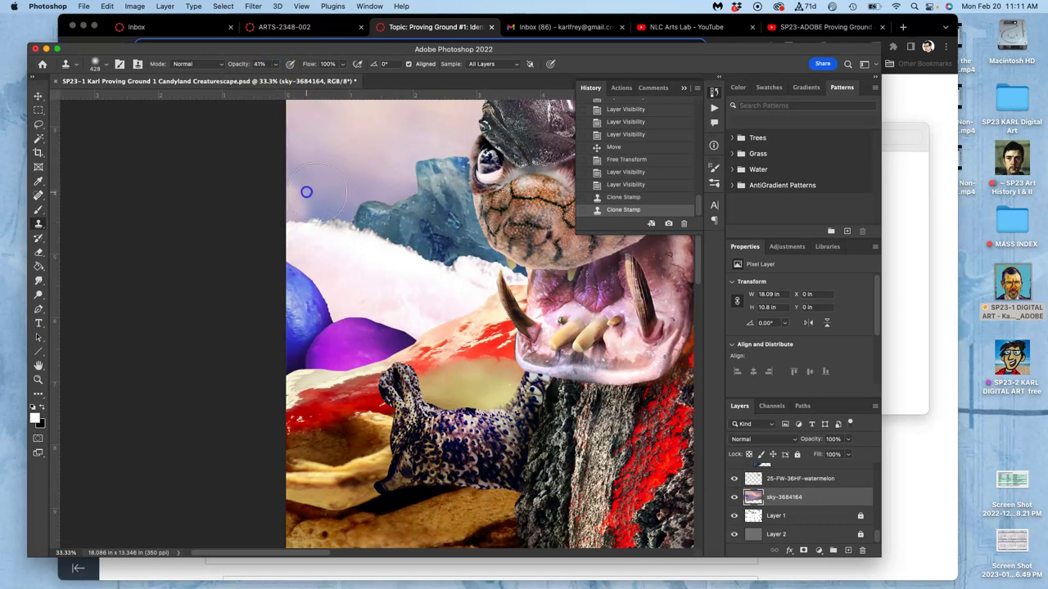
mouse_move(309, 186)
left_mouse_down()
mouse_move(288, 179)
mouse_move(311, 209)
mouse_move(339, 187)
left_mouse_up()
left_click(381, 137, "alt")
left_click_drag(316, 221, 325, 217)
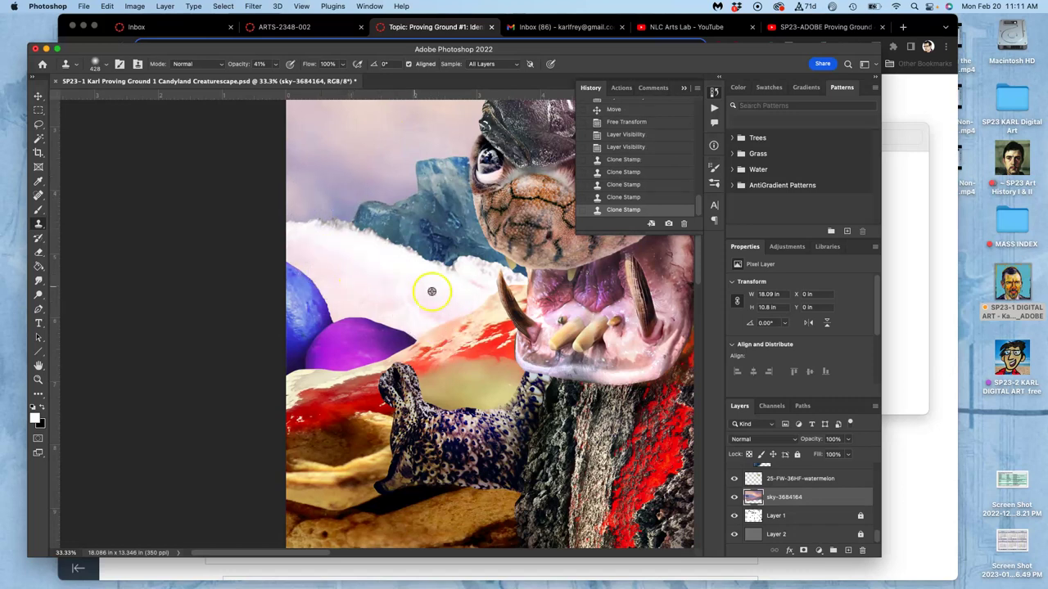
Toggle the sky layer's visibility, and turn on Auto-Select for the Move tool to pick Layer 15 over the cotton candy
scroll(875, 532, "up", 2)
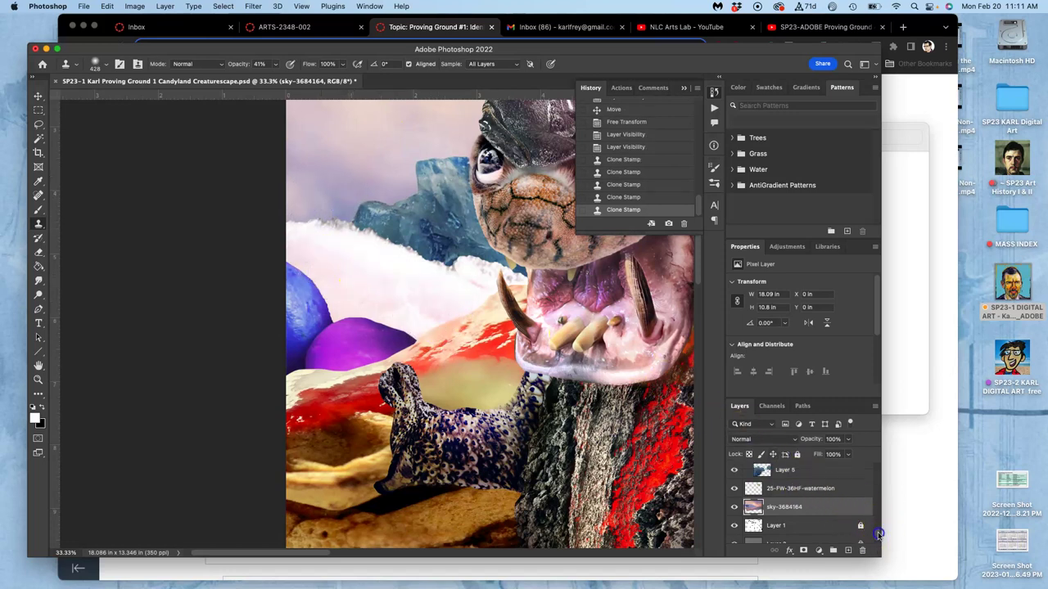
left_click(38, 96)
left_click_drag(734, 470, 734, 489)
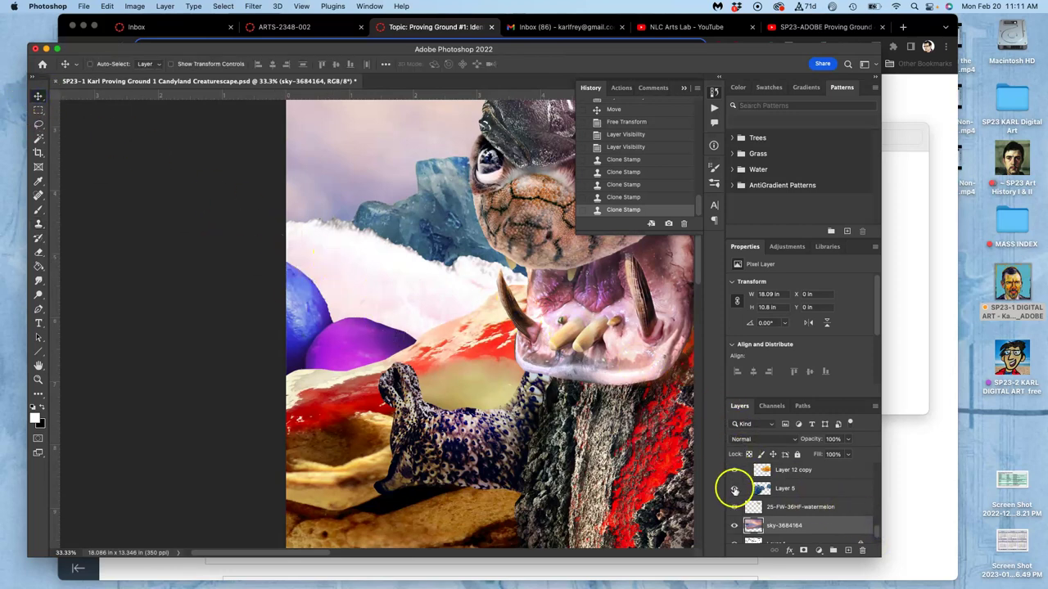
left_click(734, 526)
left_click(734, 526)
left_click(91, 64)
left_click(334, 240)
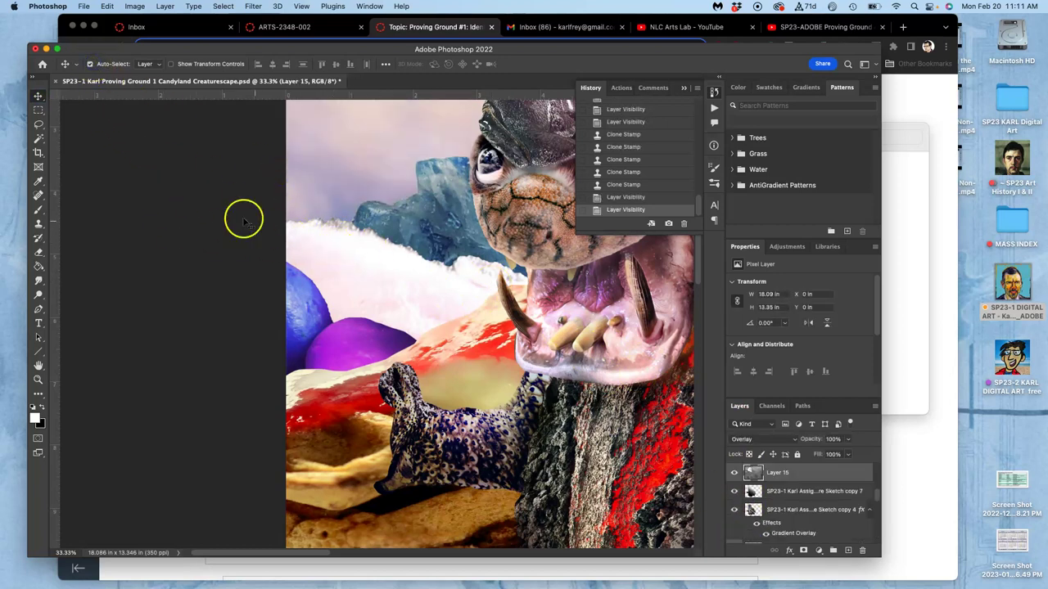
Clone Stamp along the upper edge of the cotton candy on Layer 15, from the image's left edge to the creature's tusk
left_click(38, 224)
mouse_move(293, 222)
left_mouse_down()
mouse_move(343, 229)
mouse_move(398, 260)
mouse_move(386, 240)
mouse_move(436, 272)
mouse_move(468, 266)
mouse_move(459, 285)
mouse_move(419, 294)
mouse_move(500, 297)
left_mouse_up()
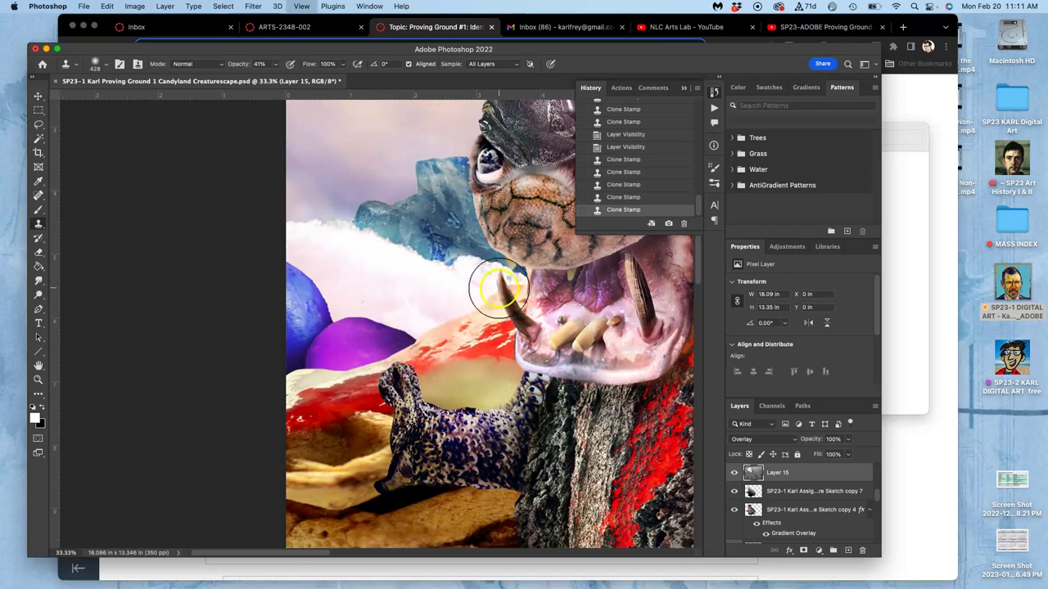
scroll(500, 297, "down", 2)
scroll(363, 227, "right", 5)
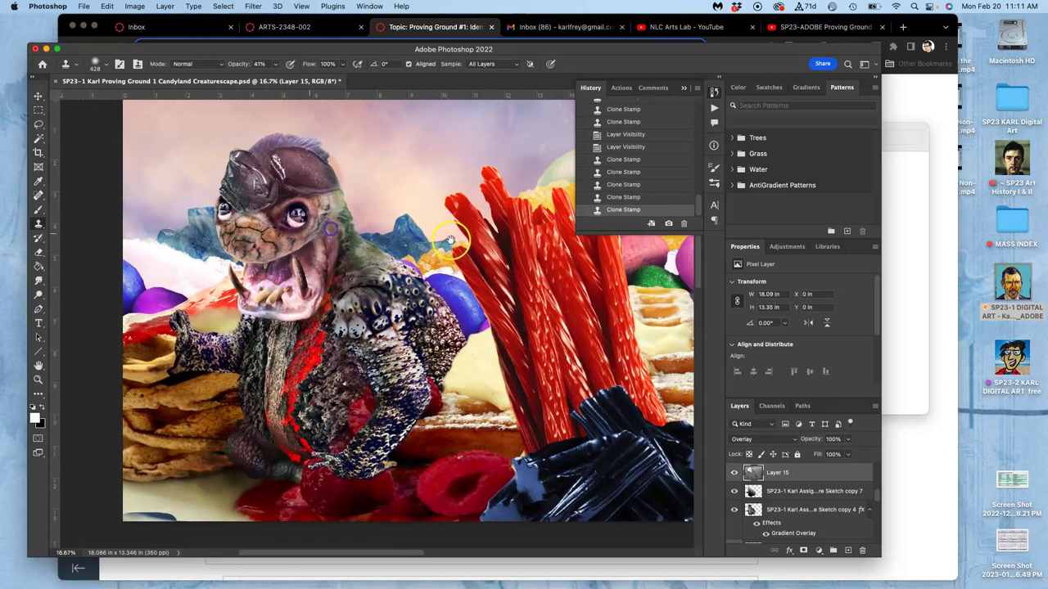
mouse_move(420, 274)
left_mouse_down()
mouse_move(431, 281)
mouse_move(415, 284)
left_mouse_up()
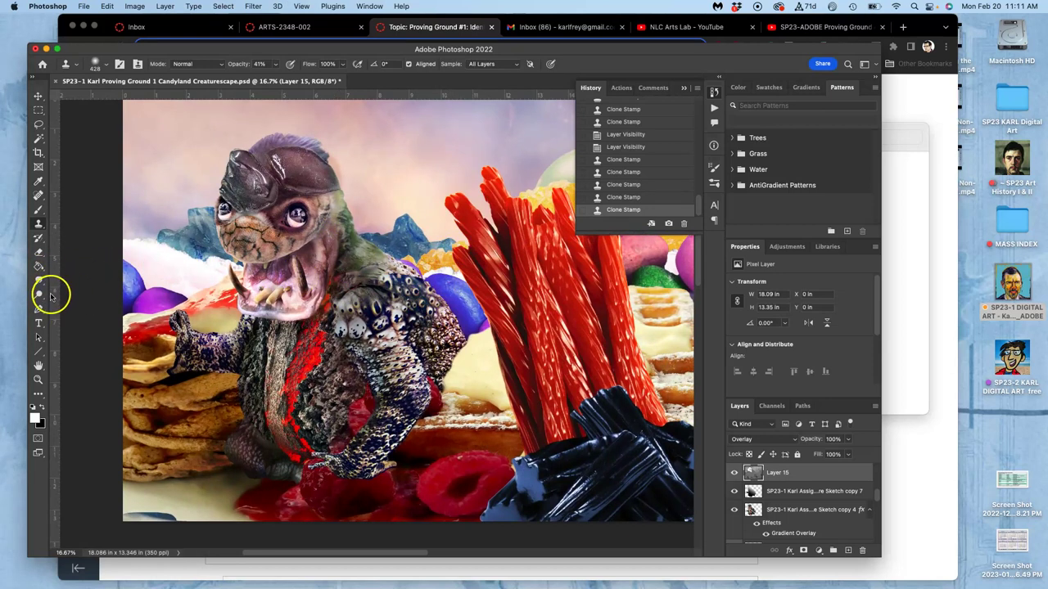
Darken the upper edge of the cotton candy beside the creature with the Burn tool at 348 px, Midtones range and 15% exposure
left_click(40, 293)
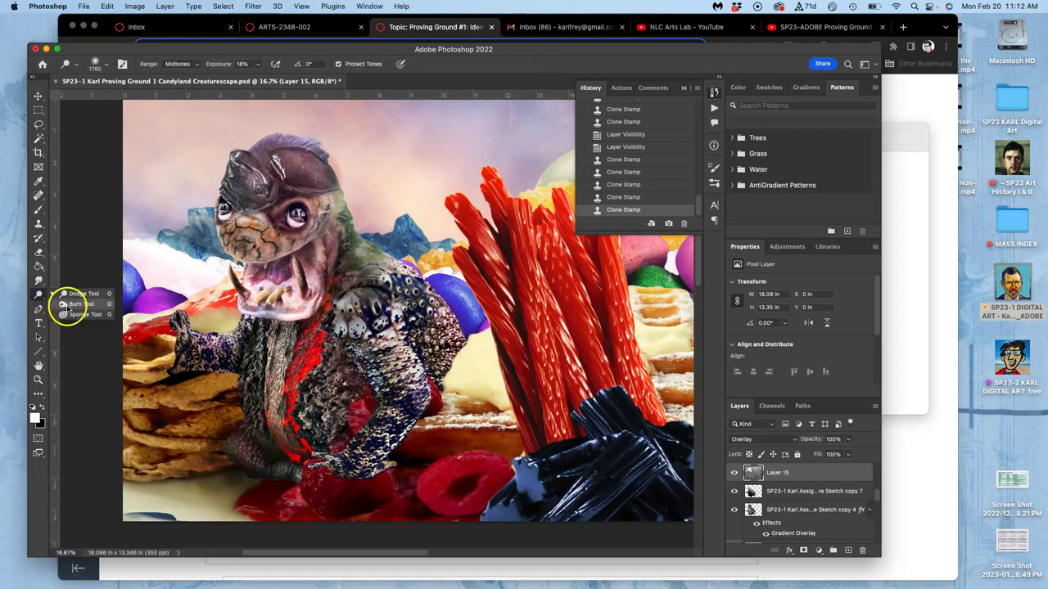
left_click(72, 304)
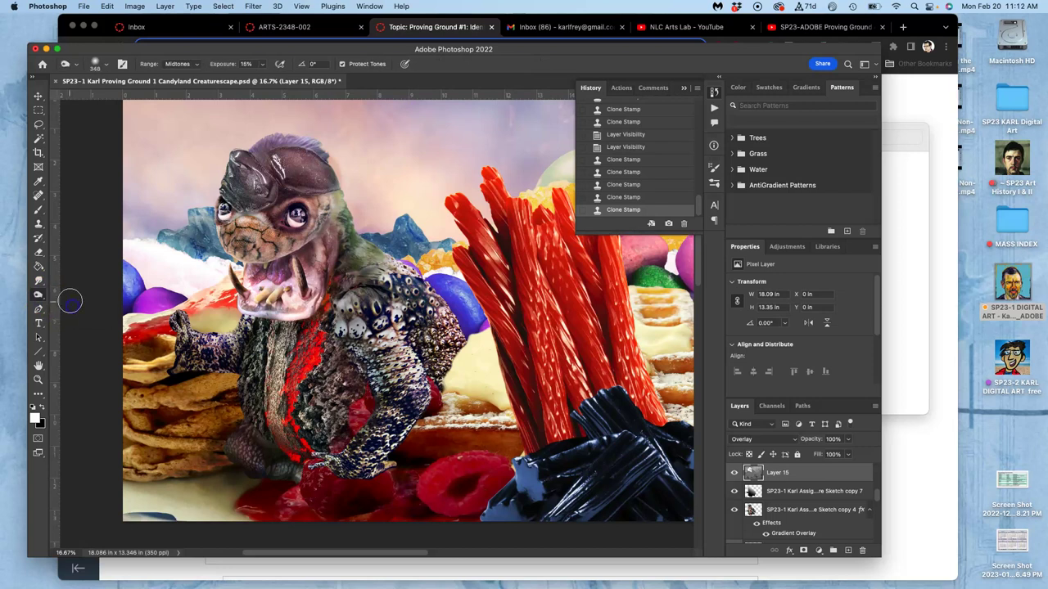
left_click_drag(141, 240, 210, 270)
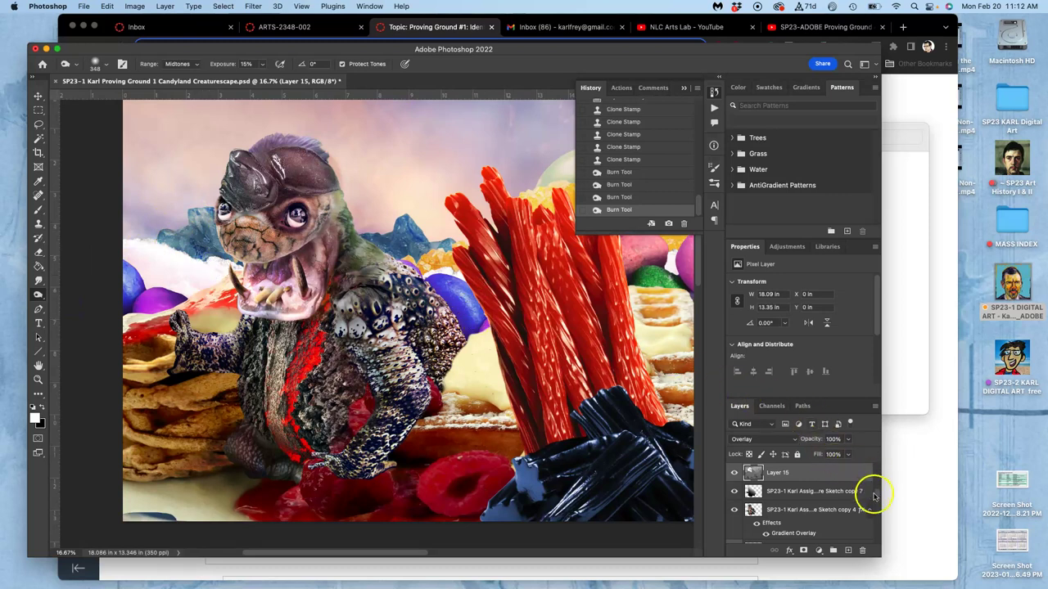
Toggle the visibility of Layer 9 and Layer 15 to check what each contributes to the collage
left_click_drag(877, 499, 872, 452)
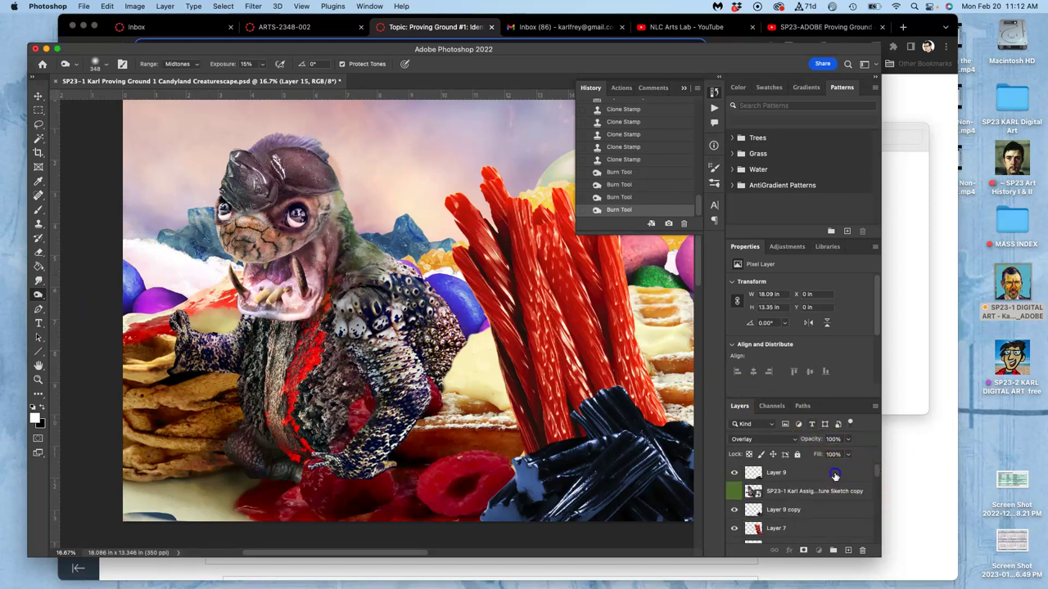
left_click(834, 476)
left_click(734, 472)
left_click(734, 472)
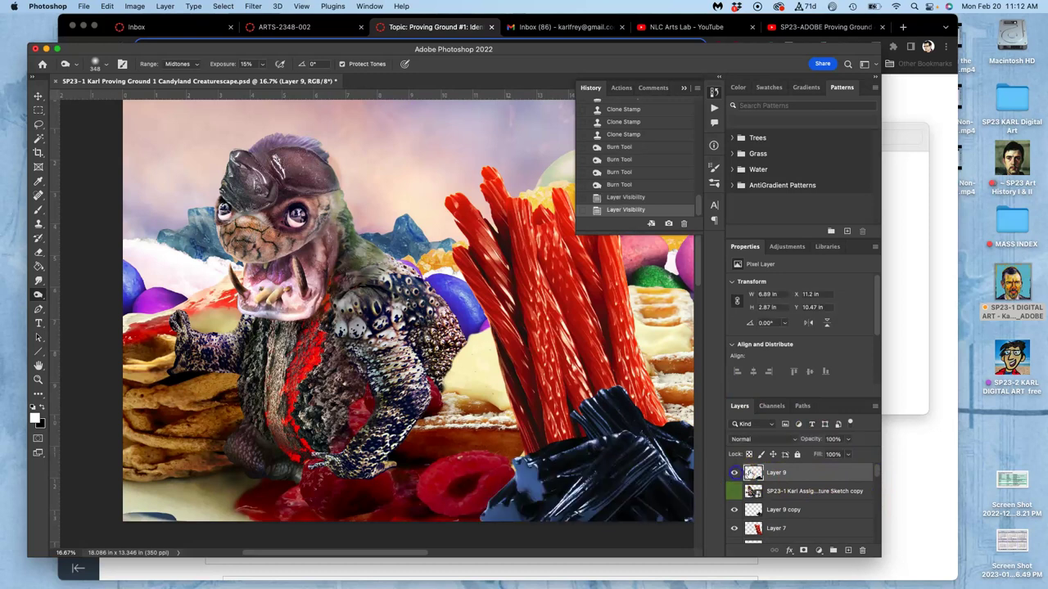
left_click_drag(877, 475, 870, 493)
left_click(834, 493)
left_click(734, 491)
left_click(734, 491)
left_click(734, 491)
left_click(735, 491)
Bring Layer 15 forward to the top of the layer stack, above Layer 9
left_click(787, 495)
key("super+bracketright")
key("super+bracketright")
key("super+bracketright")
key("super+bracketright")
key("super+bracketright")
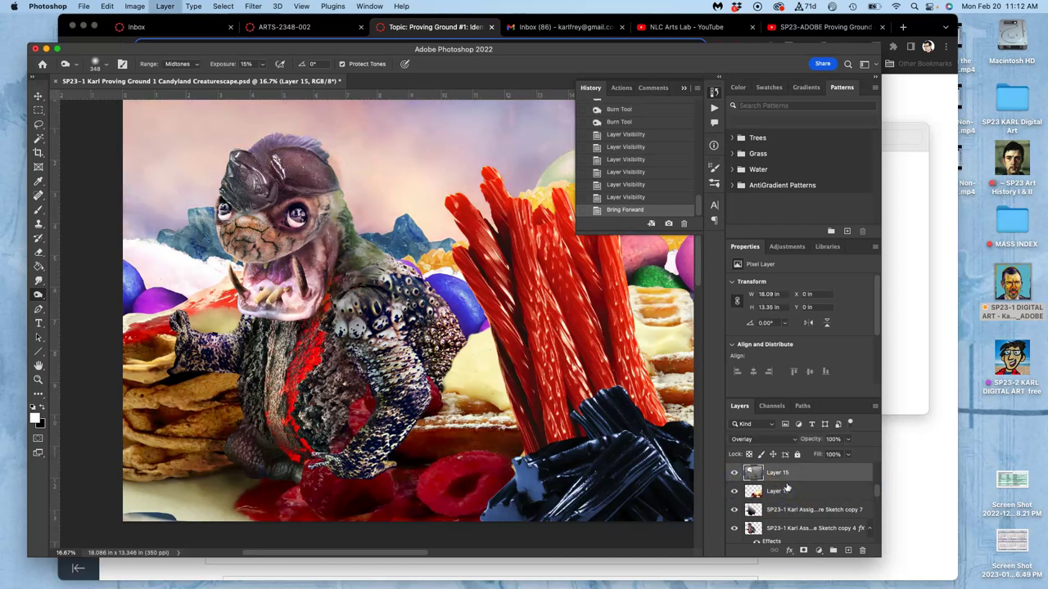
key("super+bracketright")
key("super+bracketright")
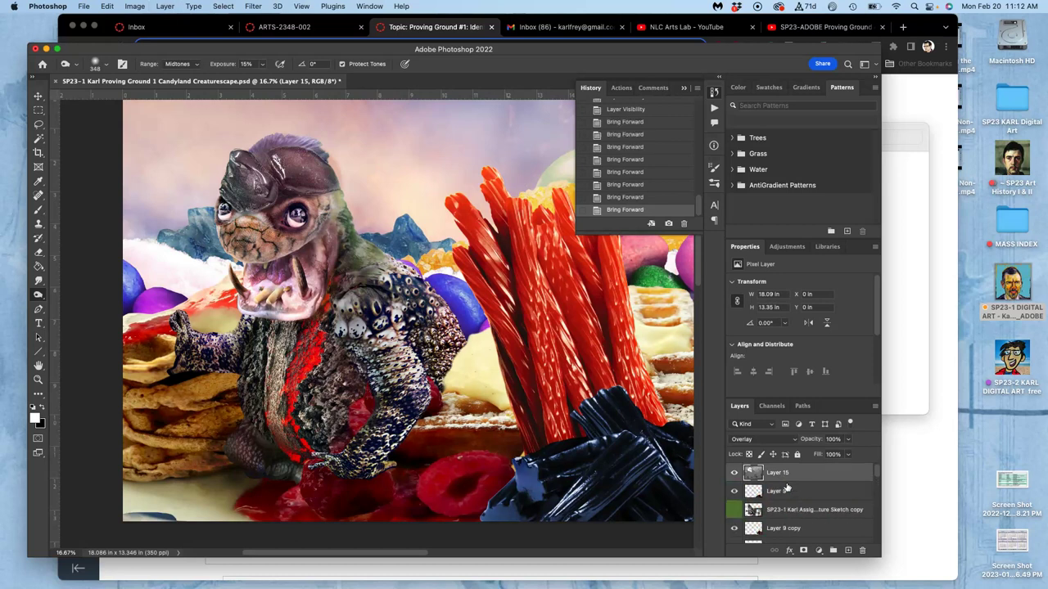
Send Layer 15 backward three levels, bring it forward three levels again, and toggle its visibility to compare the overlay effect
key("super+bracketleft")
key("super+bracketleft")
key("super+bracketleft")
key("super+bracketleft")
key("super+bracketright")
key("super+bracketright")
key("super+bracketright")
key("super+bracketright")
left_click(734, 474)
left_click(734, 473)
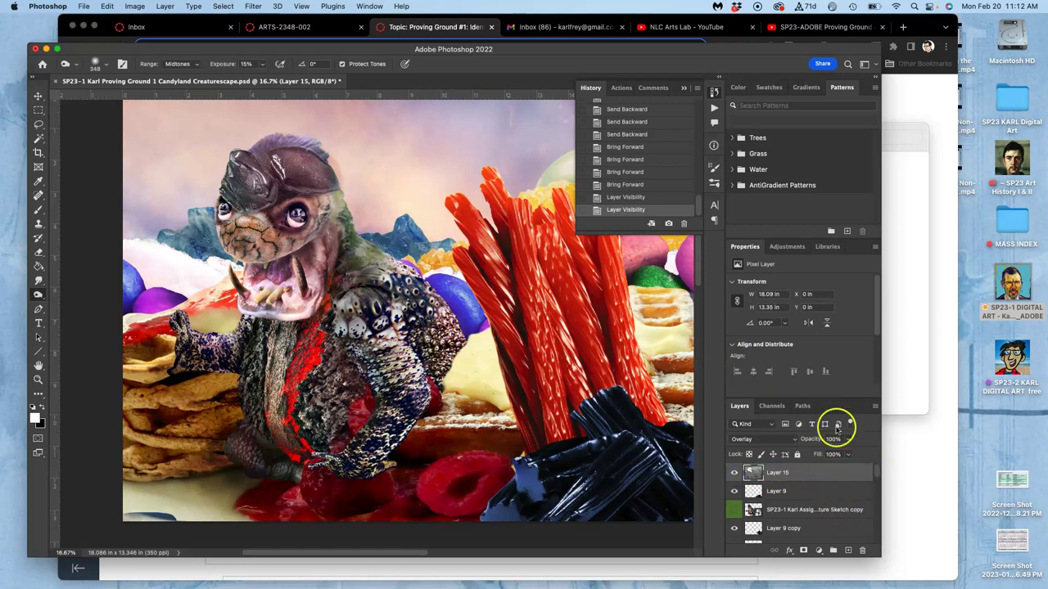
Switch to Chrome and search Google Images for "texture overlay" in a new tab
left_click(922, 28)
left_click(904, 28)
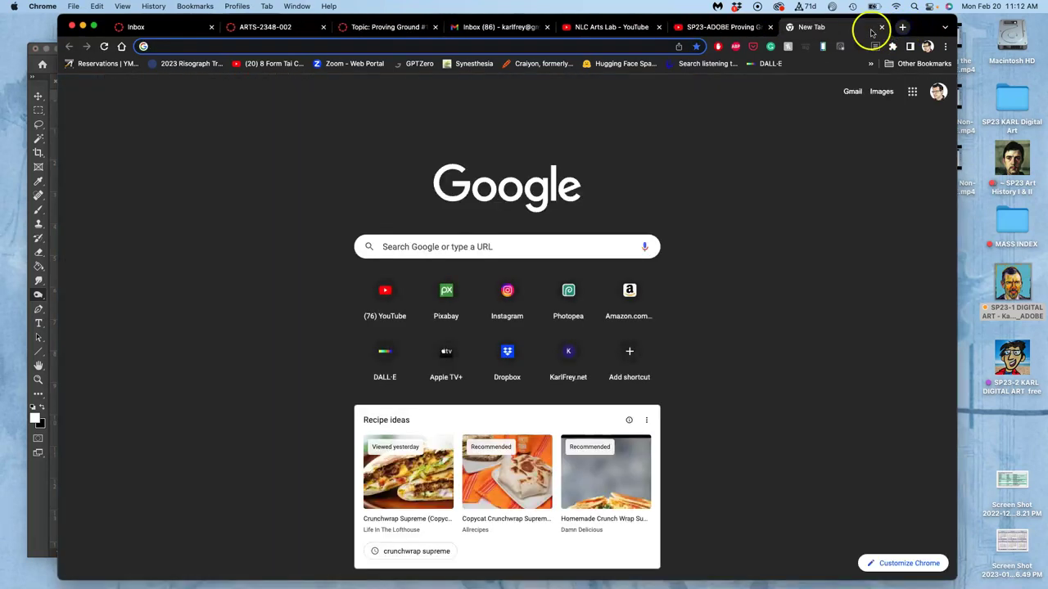
left_click(878, 92)
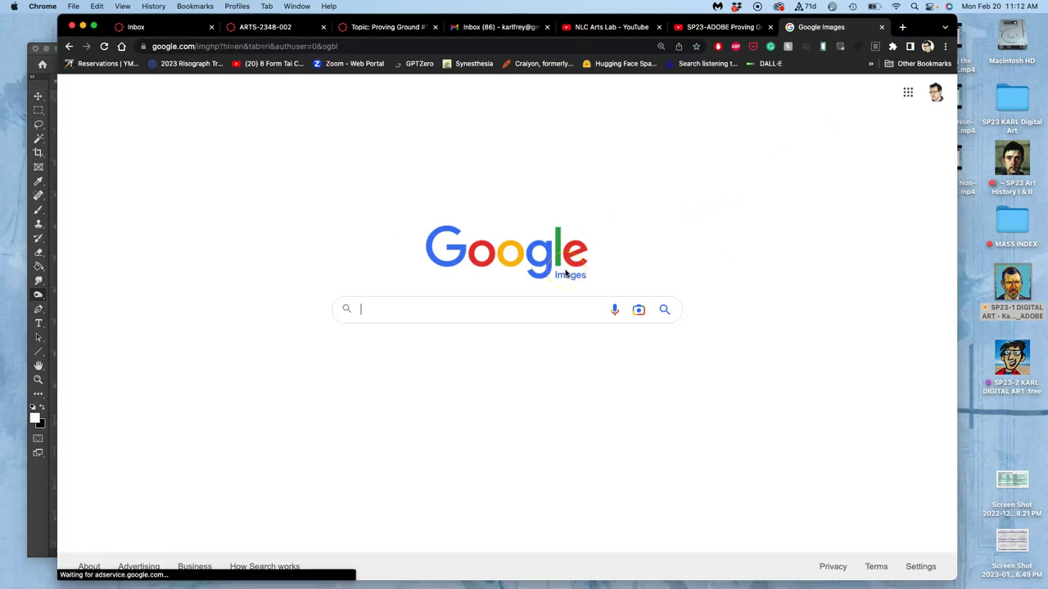
type("te")
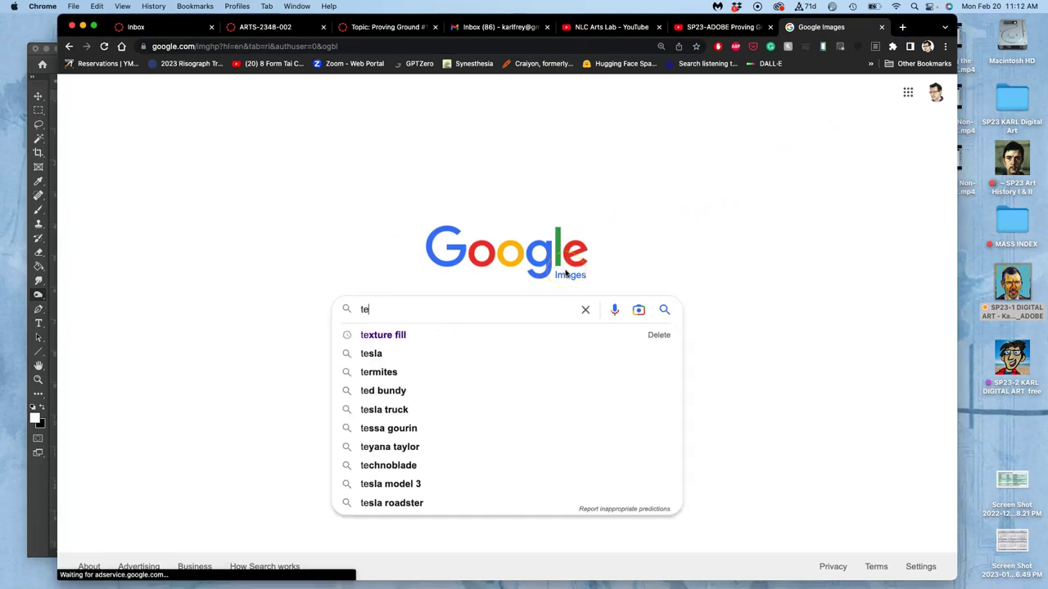
type("xture overlay")
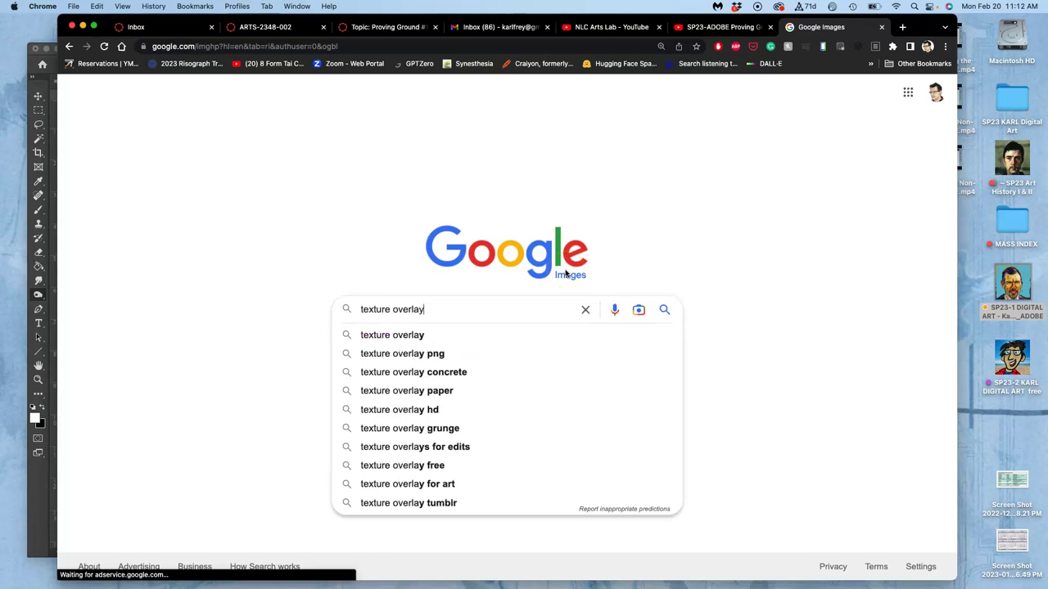
key("Return")
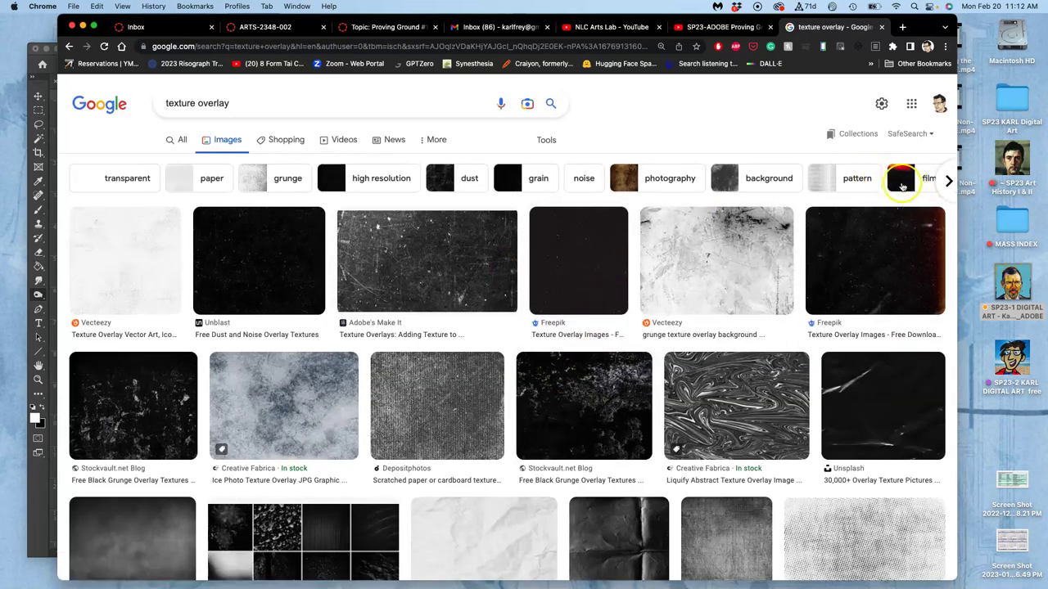
Browse the texture overlay results and open the swirling grey DeviantArt texture in a new tab
scroll(618, 413, "down", 3)
scroll(618, 414, "down", 10)
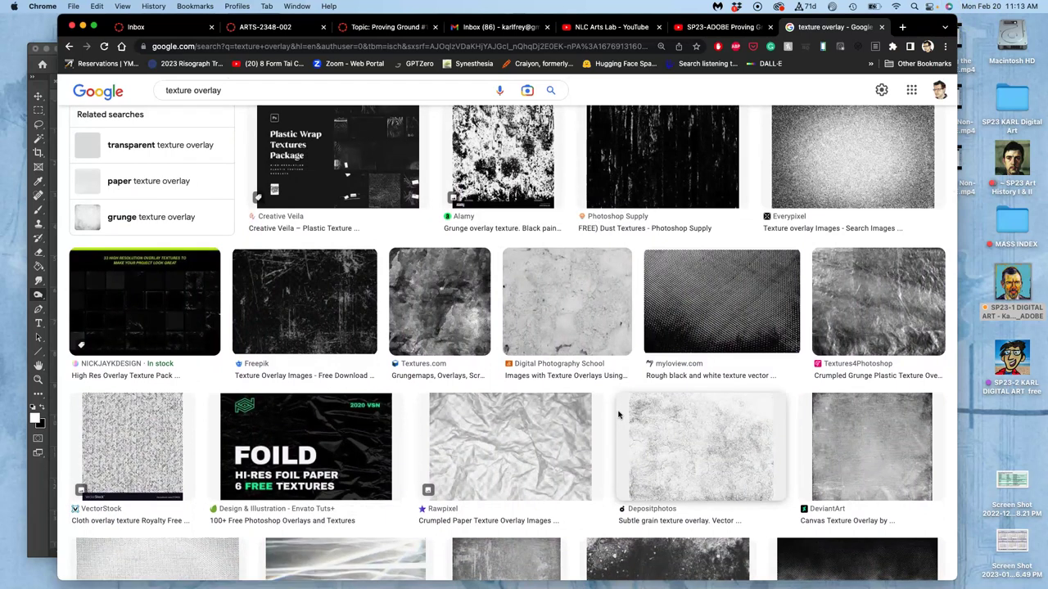
scroll(618, 415, "down", 5)
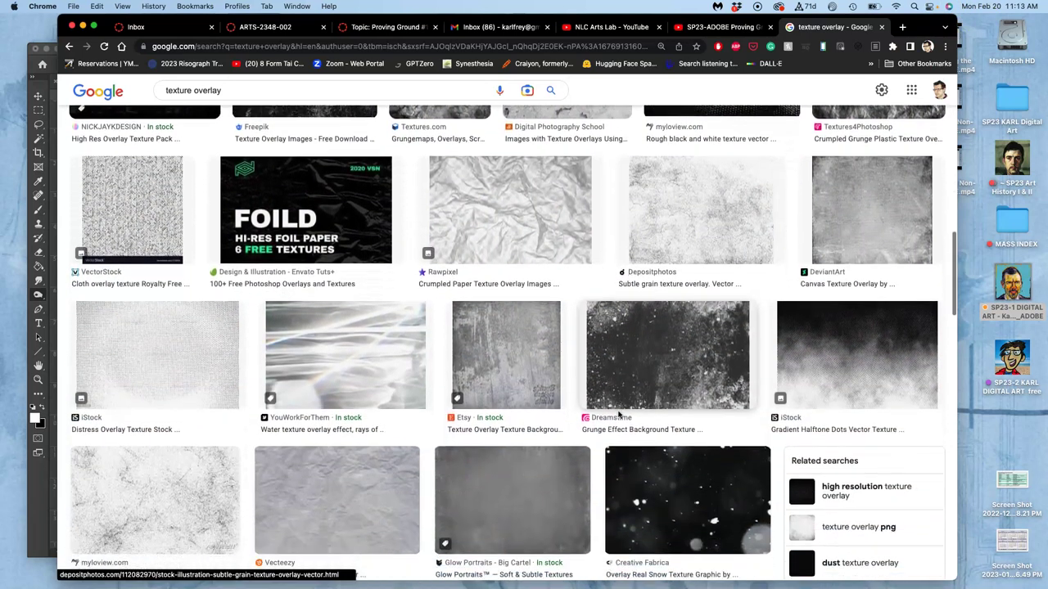
scroll(614, 414, "down", 4)
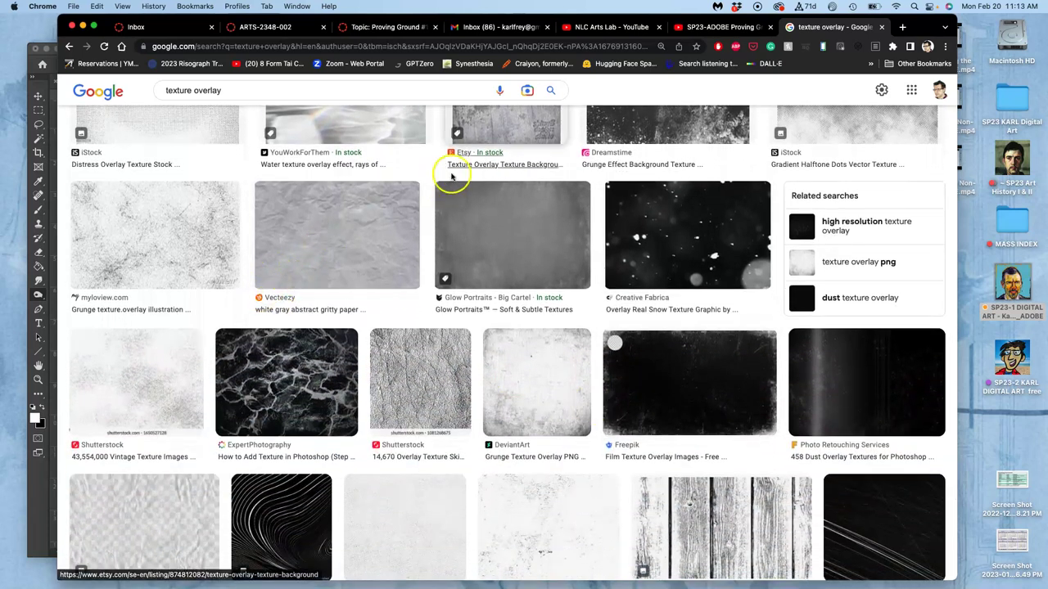
scroll(446, 196, "down", 8)
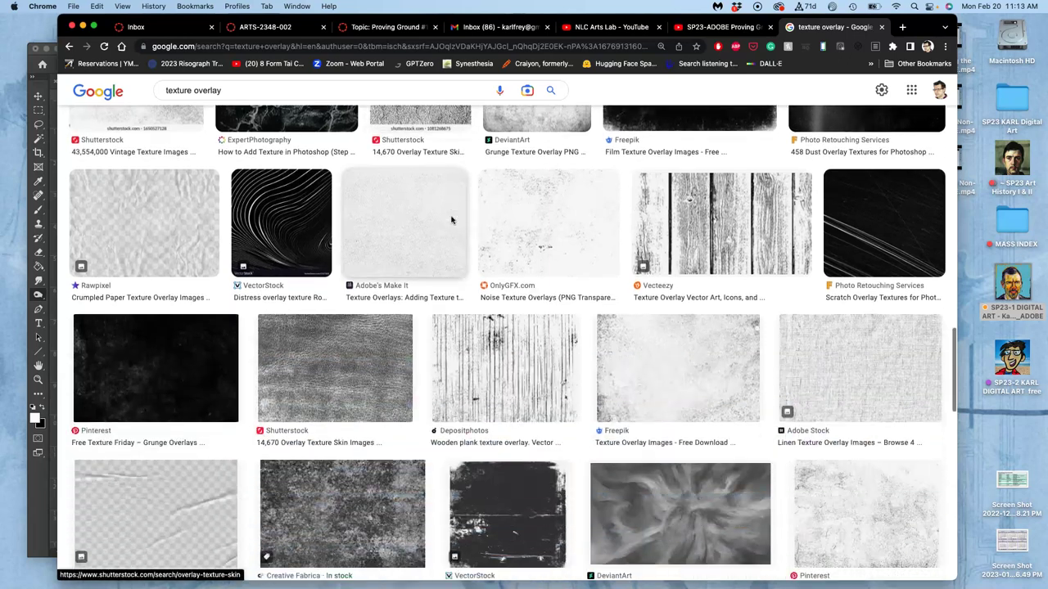
scroll(451, 219, "down", 6)
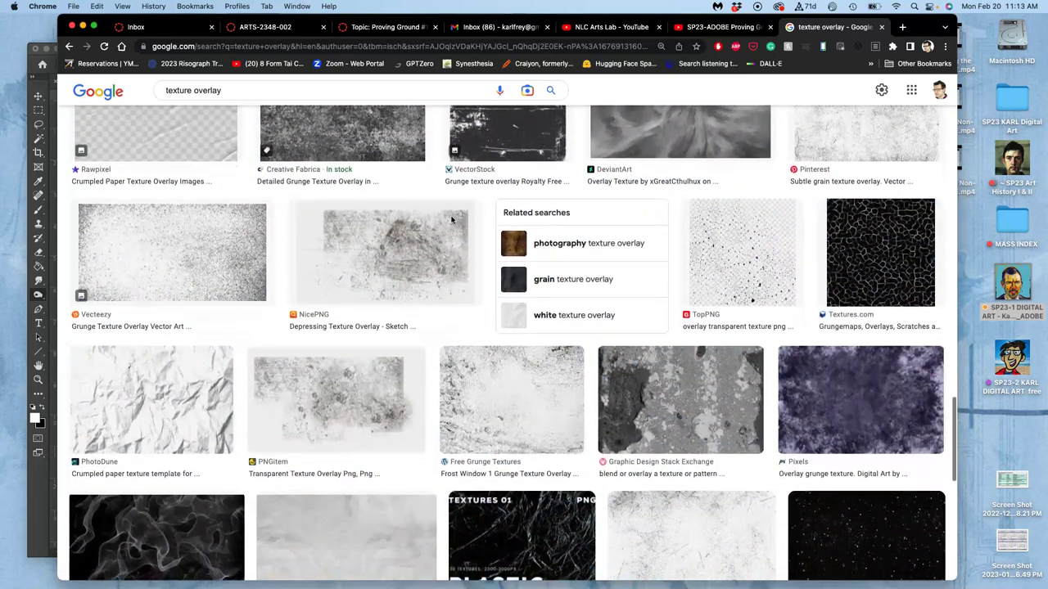
scroll(451, 219, "up", 3)
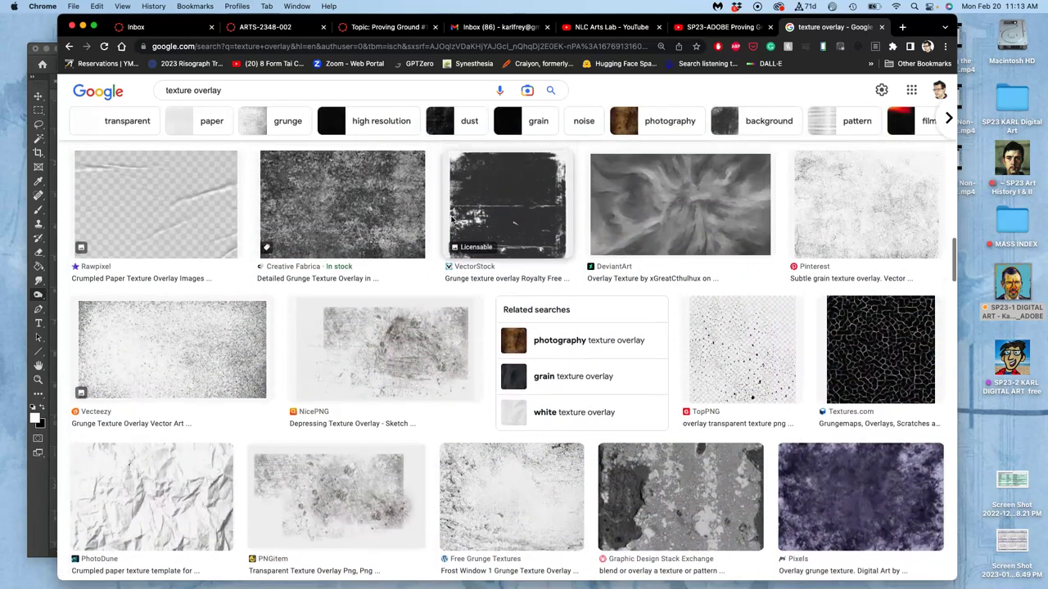
right_click(639, 205)
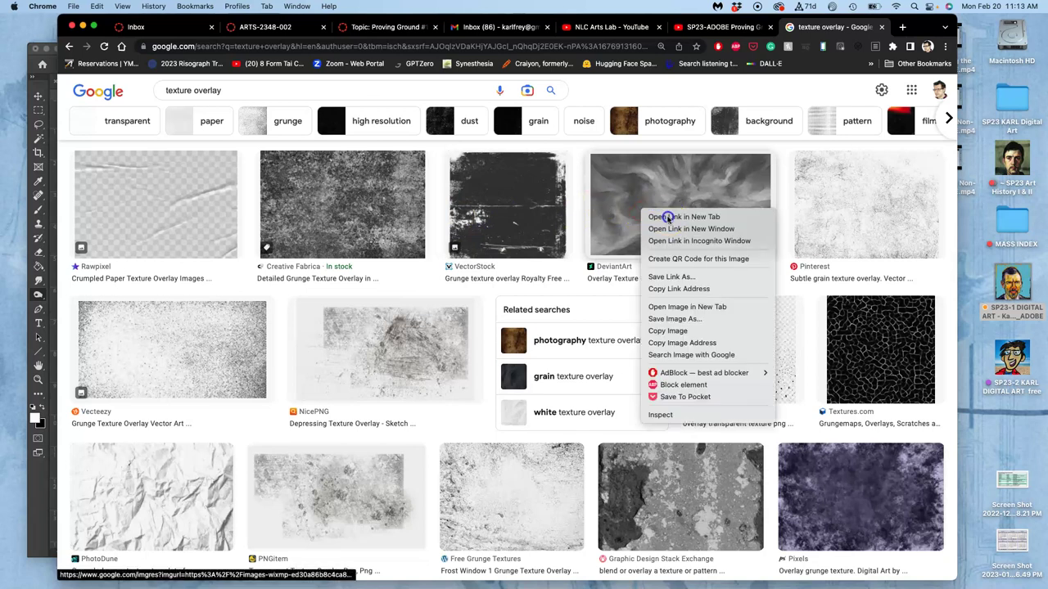
left_click(659, 214)
left_click(830, 25)
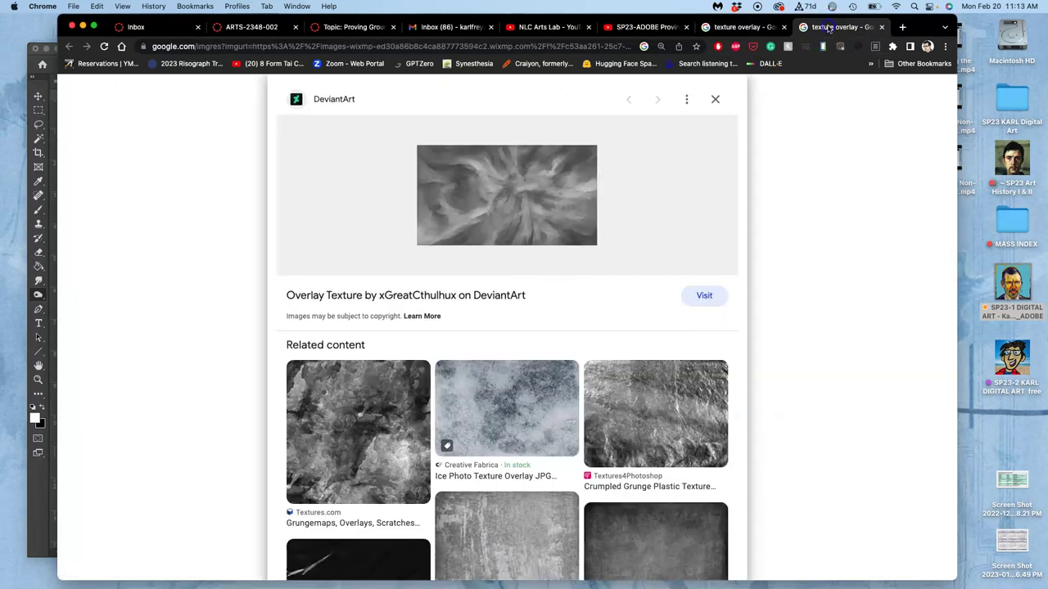
right_click(536, 216)
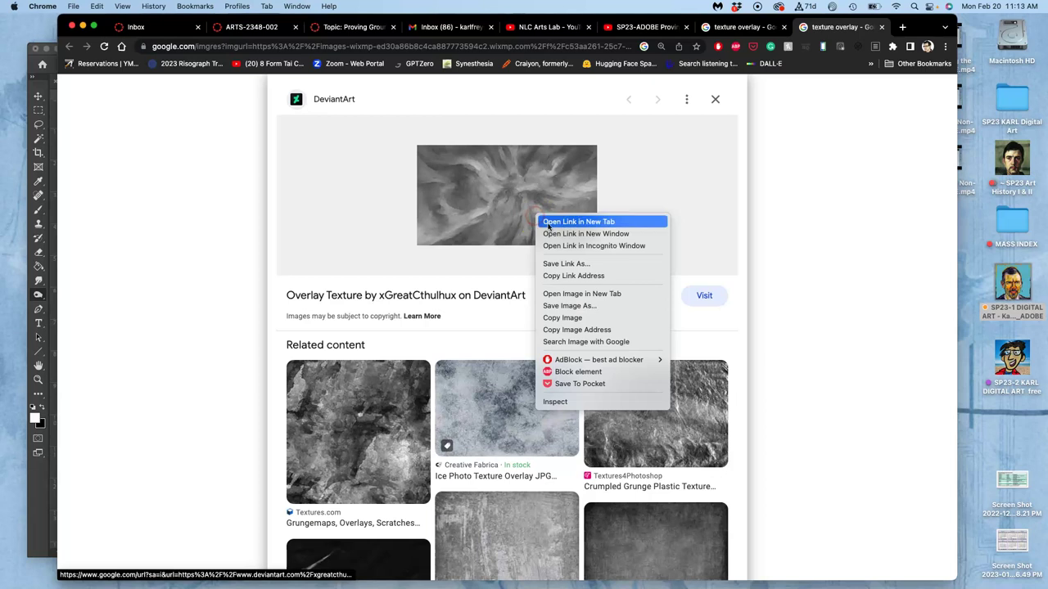
left_click(560, 294)
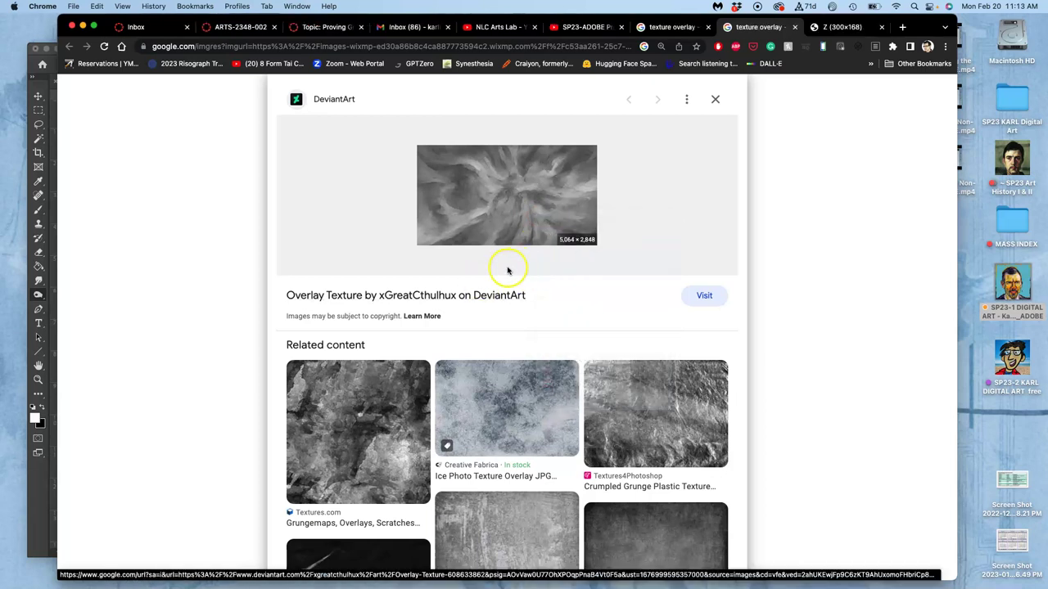
left_click(843, 27)
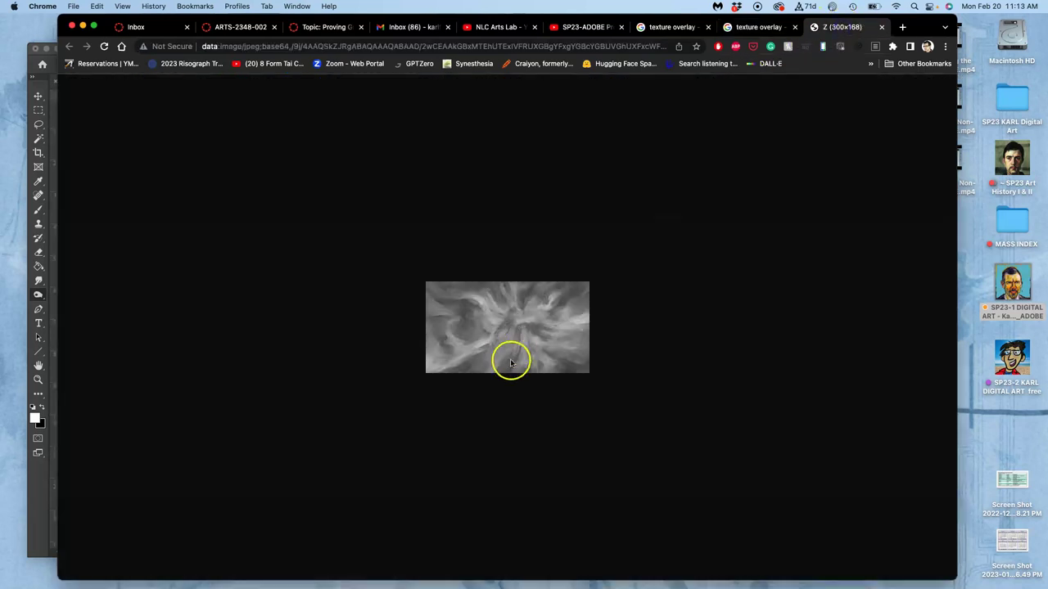
left_click(882, 27)
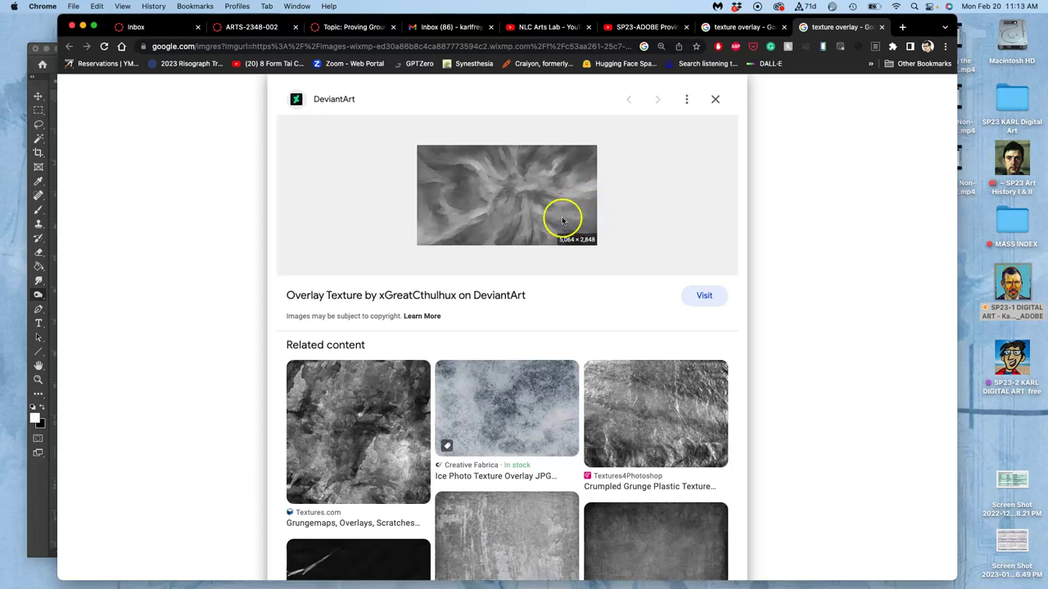
Visit the texture's DeviantArt page and open its large image in a separate tab
left_click(553, 217)
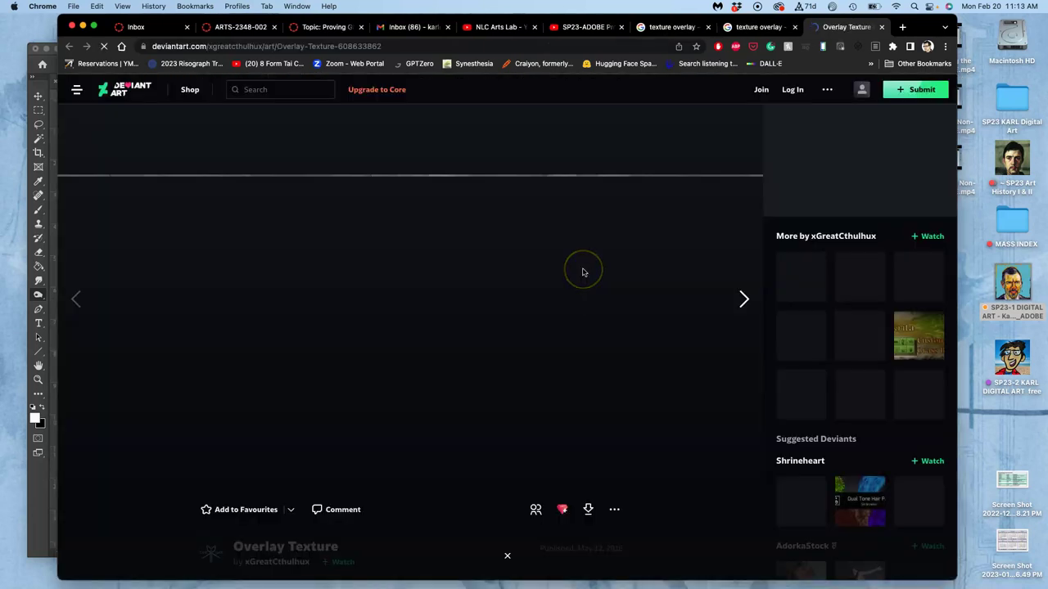
scroll(543, 297, "down", 1)
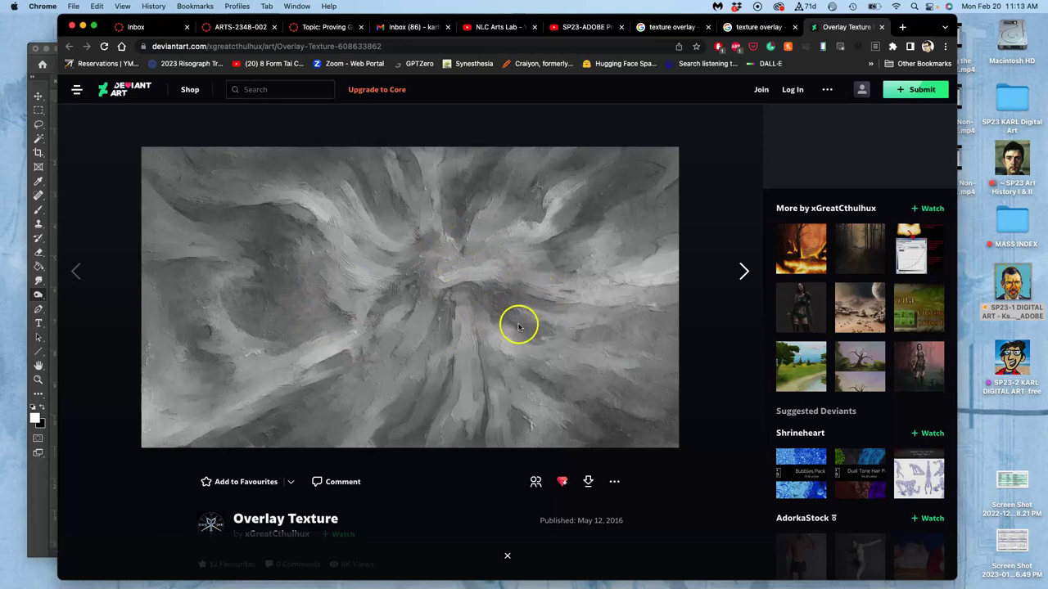
scroll(502, 326, "down", 1)
right_click(484, 321)
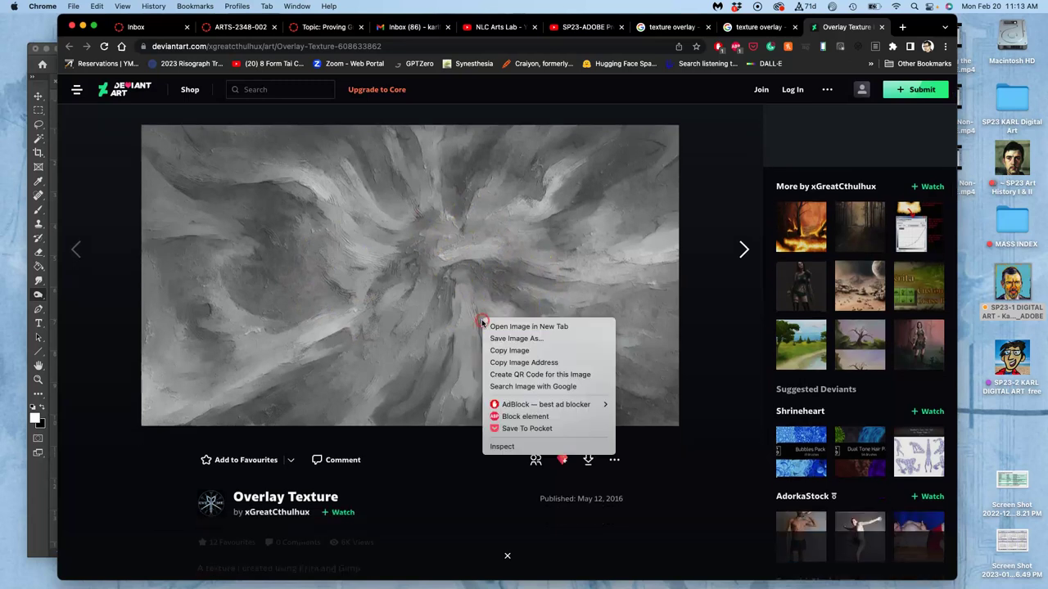
left_click(491, 326)
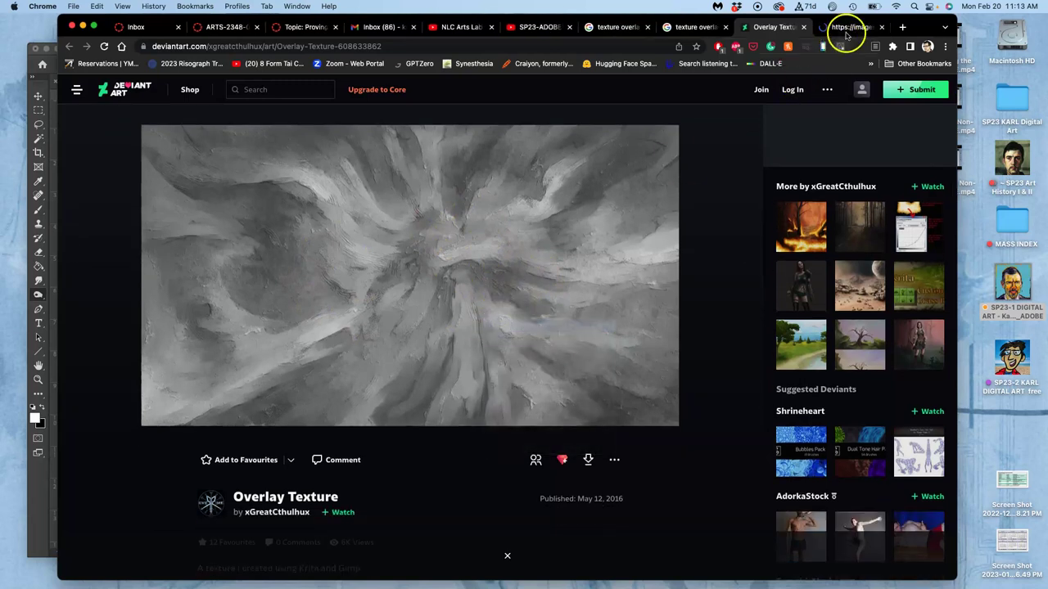
left_click(850, 27)
Inspect the texture at full size, fit it back in the browser window, and save the image file to the desktop
left_click(545, 302)
scroll(544, 303, "down", 10)
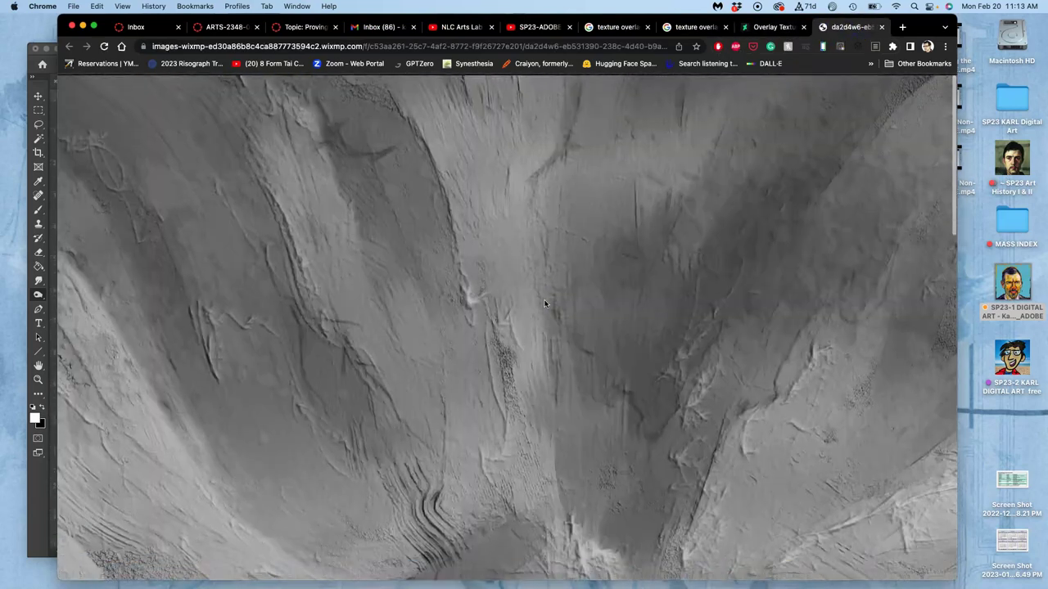
key("super+minus")
key("super+minus")
key("super+minus")
key("super+minus")
key("super+minus")
key("super+minus")
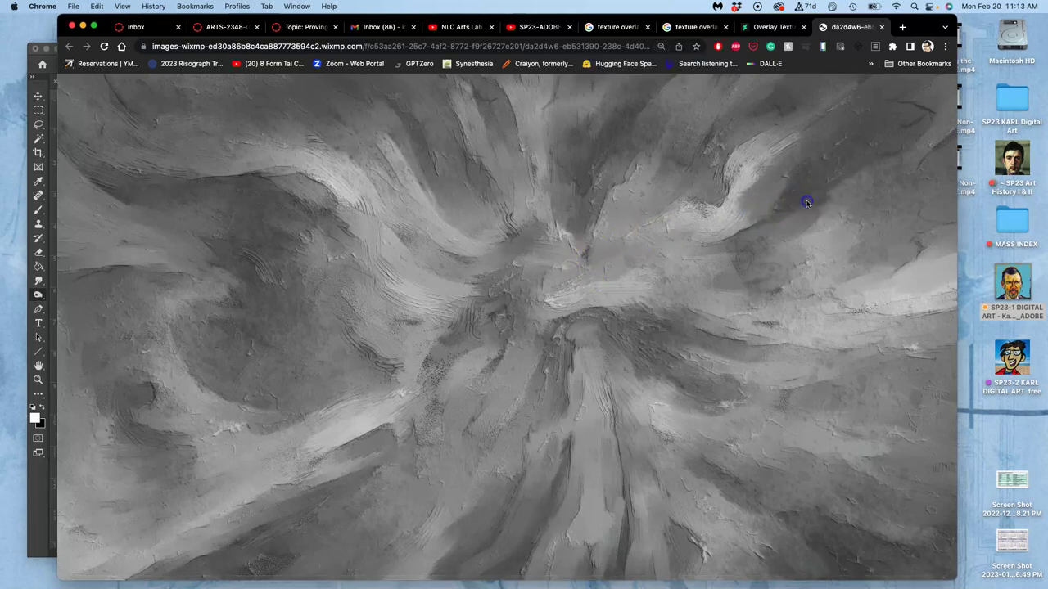
left_click_drag(969, 235, 970, 220)
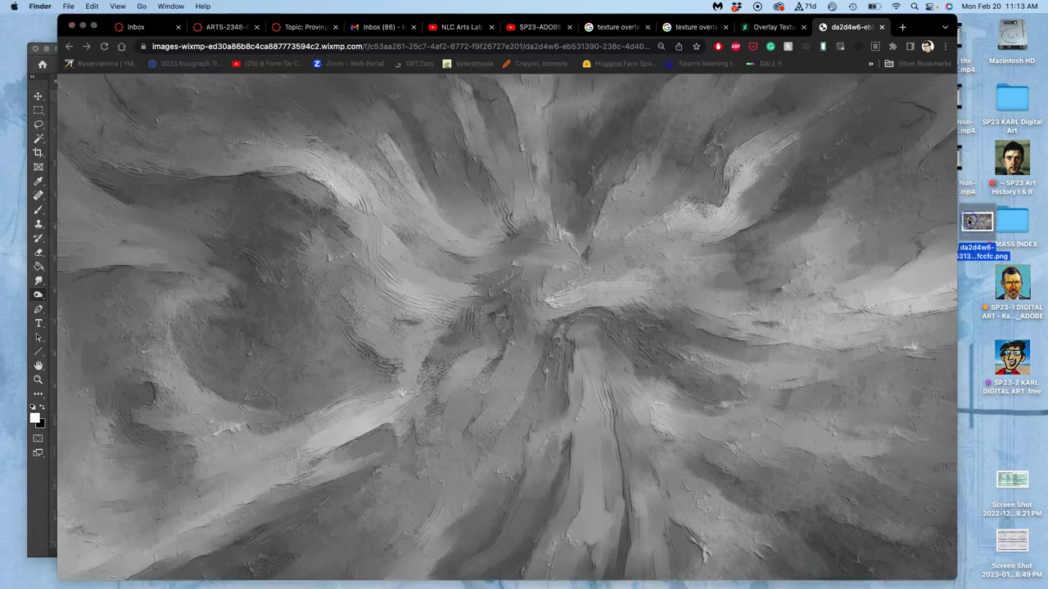
Search Google Images for "misty cloud overlay" in a new tab and limit the results to large images
left_click(904, 28)
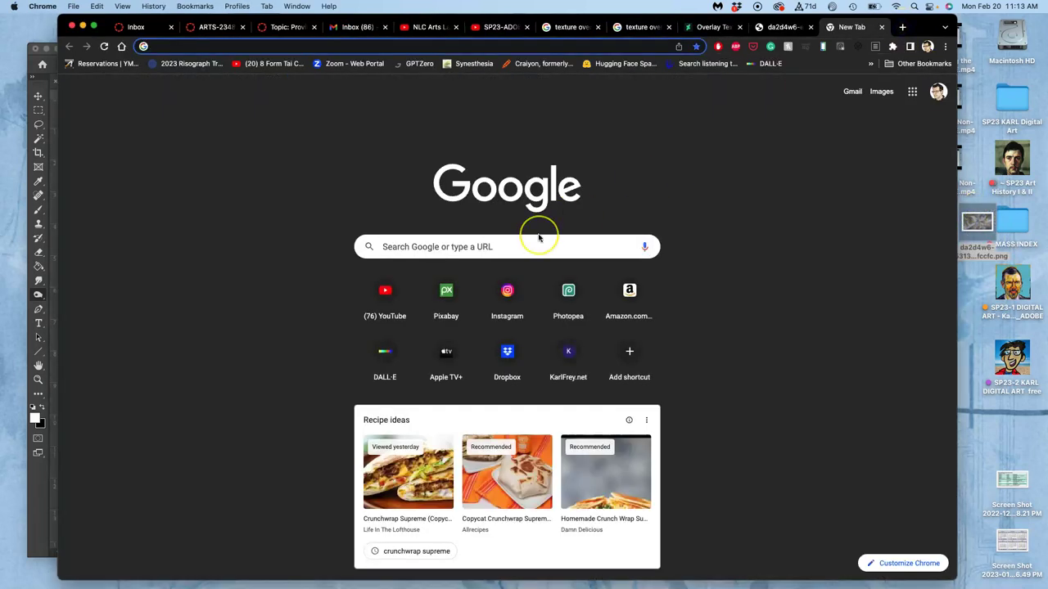
type("misty c")
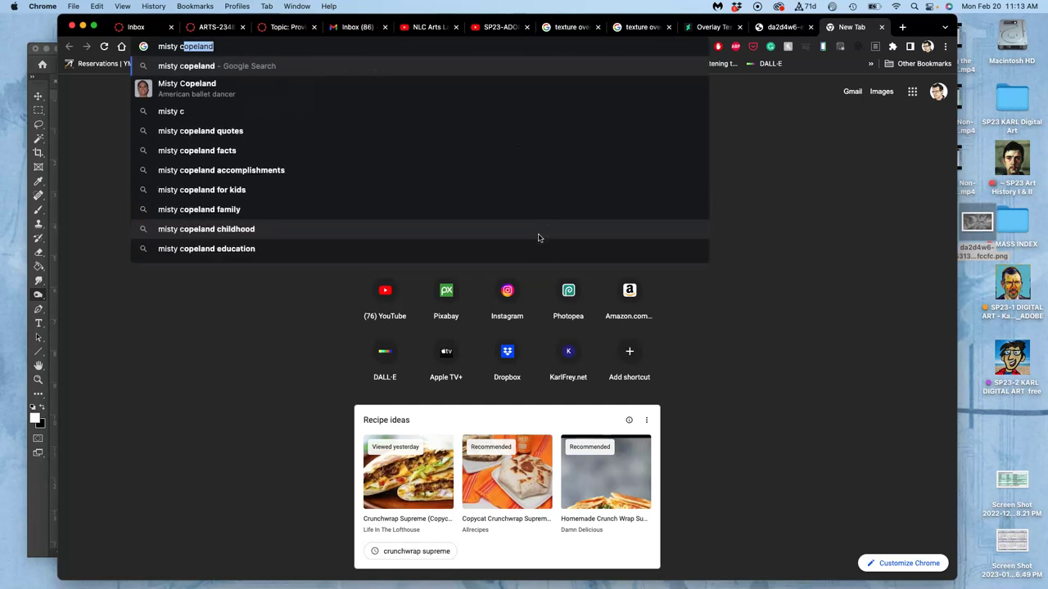
type("loud overlay")
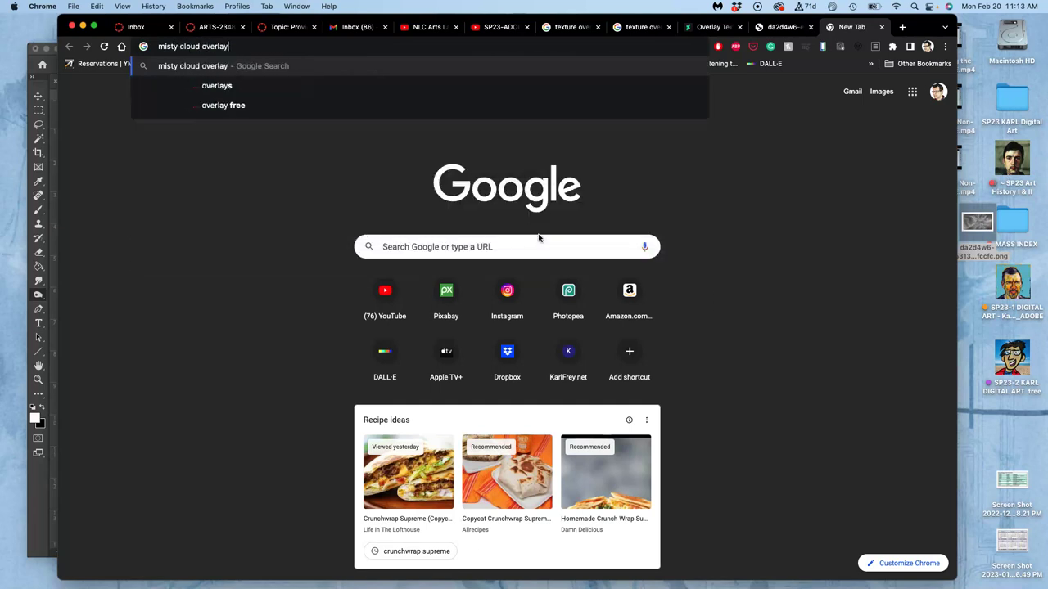
key("Return")
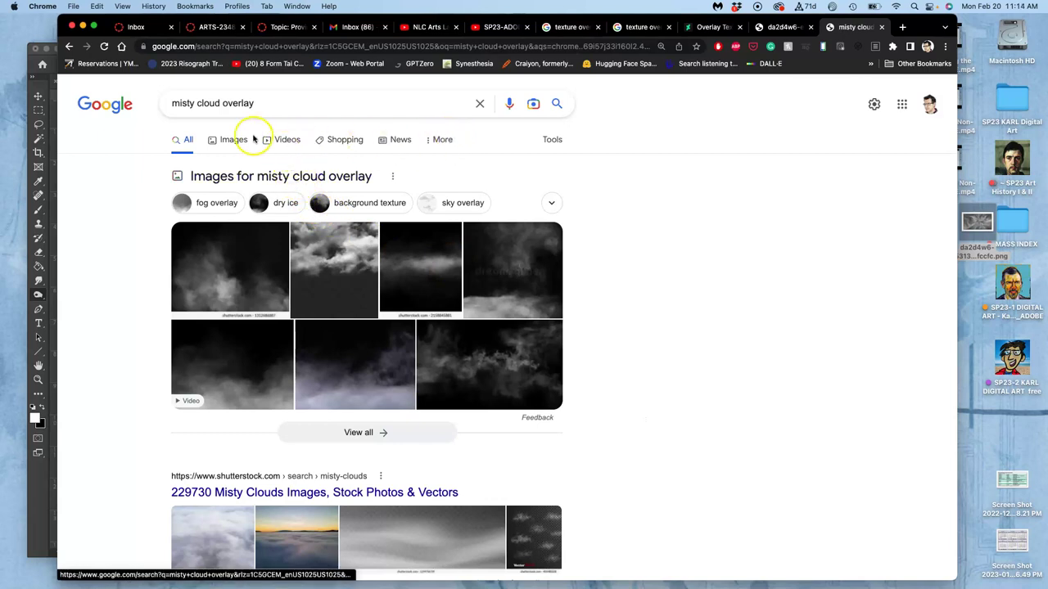
left_click(234, 140)
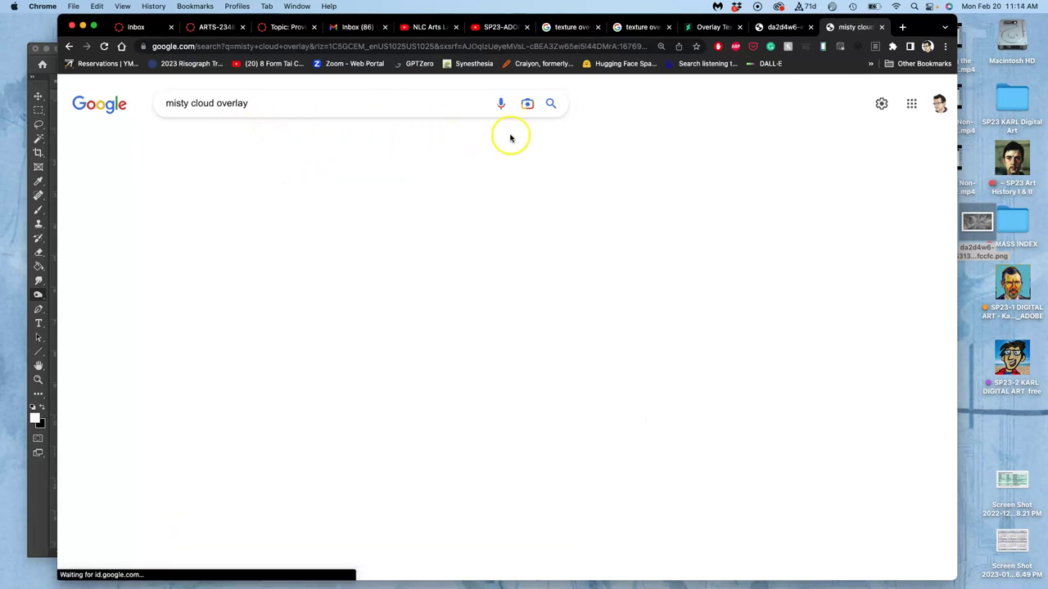
left_click(545, 141)
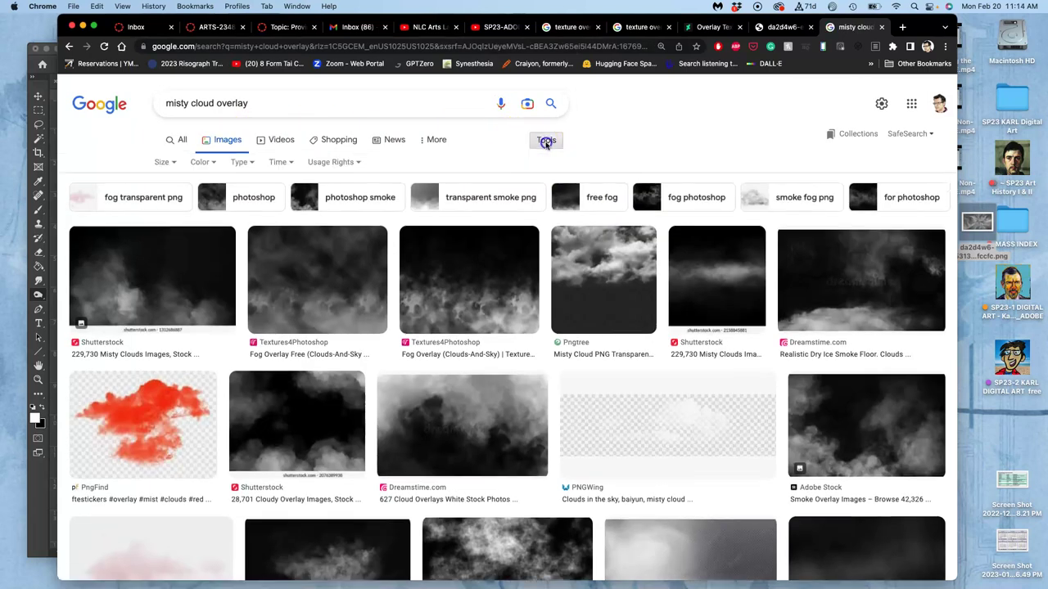
left_click(162, 161)
left_click(168, 199)
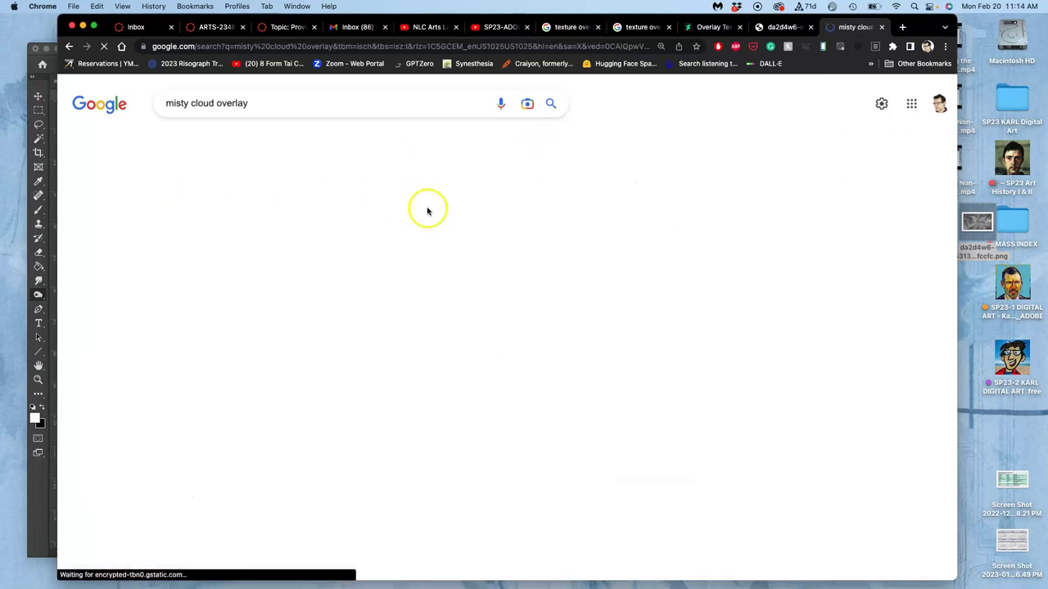
Browse the large misty cloud results and open DeviantArt's Stormy Sky Overlay (24) in a new tab
scroll(442, 287, "down", 4)
scroll(442, 286, "down", 10)
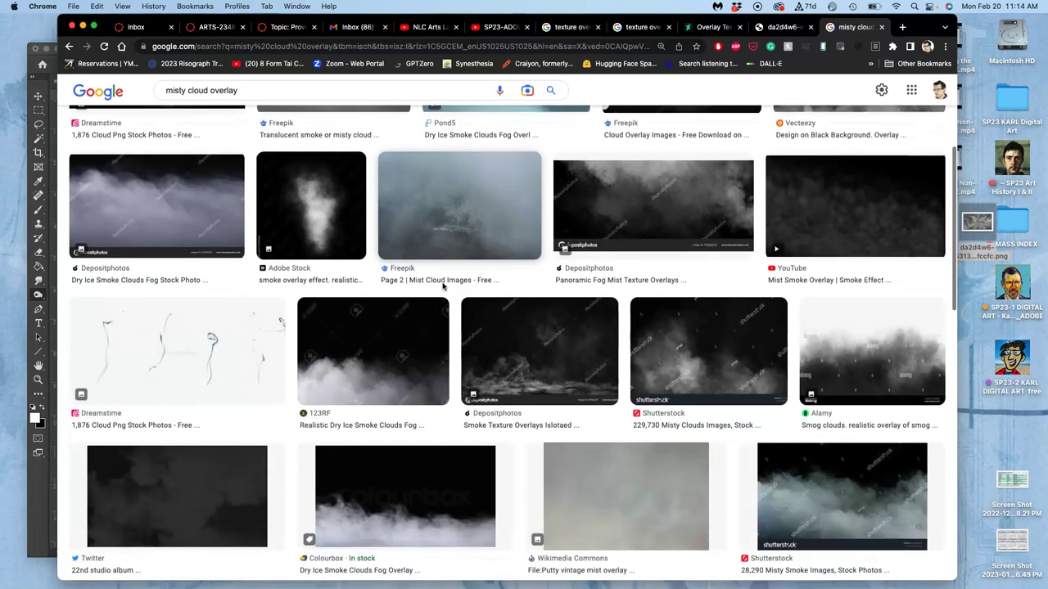
scroll(442, 286, "down", 4)
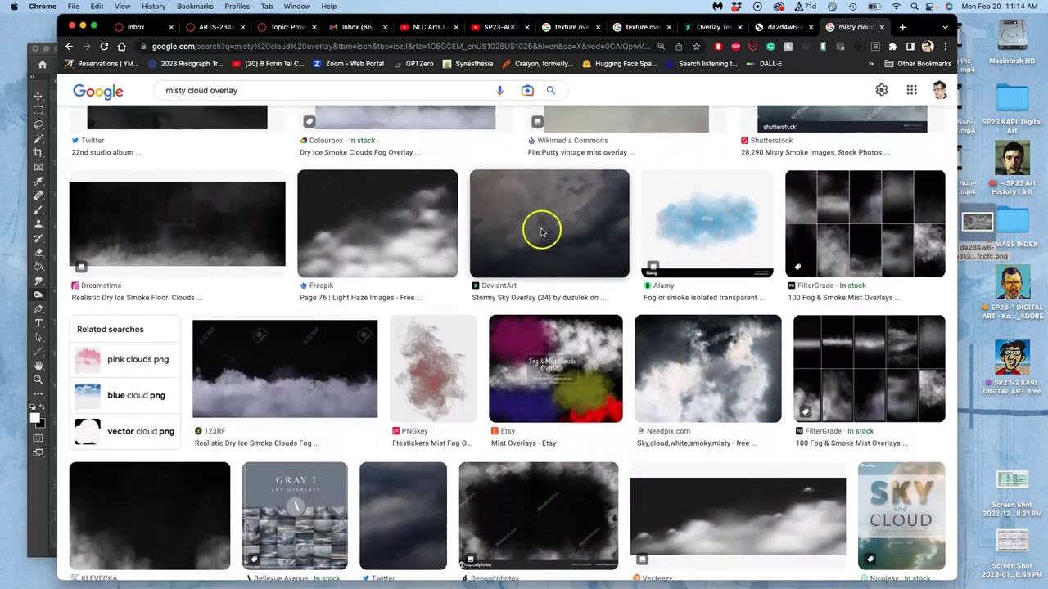
right_click(541, 233)
left_click(565, 236)
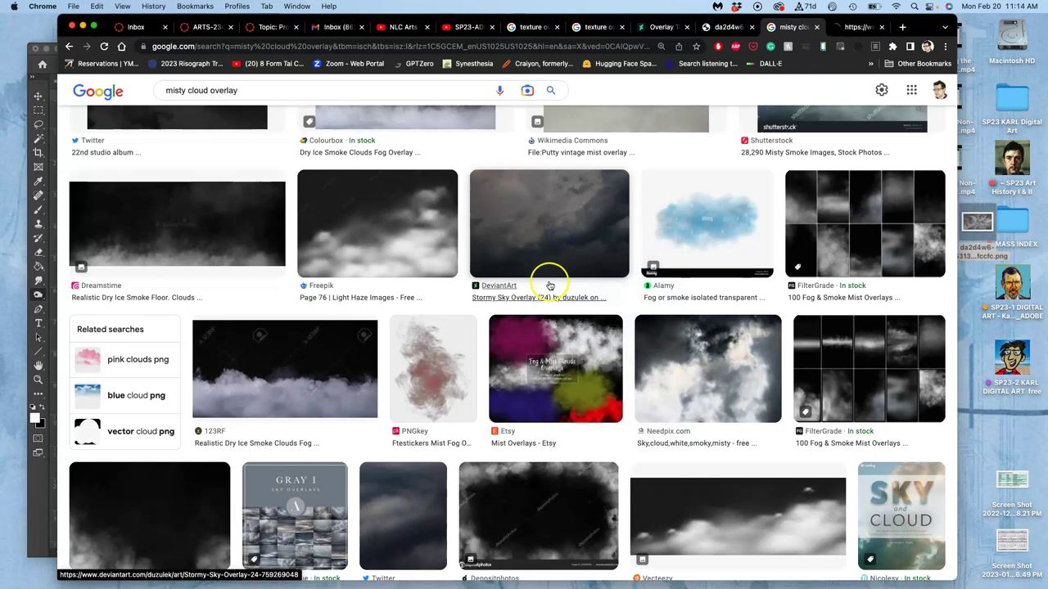
Open the Vecteezy white cloud image on black in a new tab and look through more results
scroll(550, 285, "down", 3)
scroll(550, 285, "down", 2)
scroll(552, 242, "down", 2)
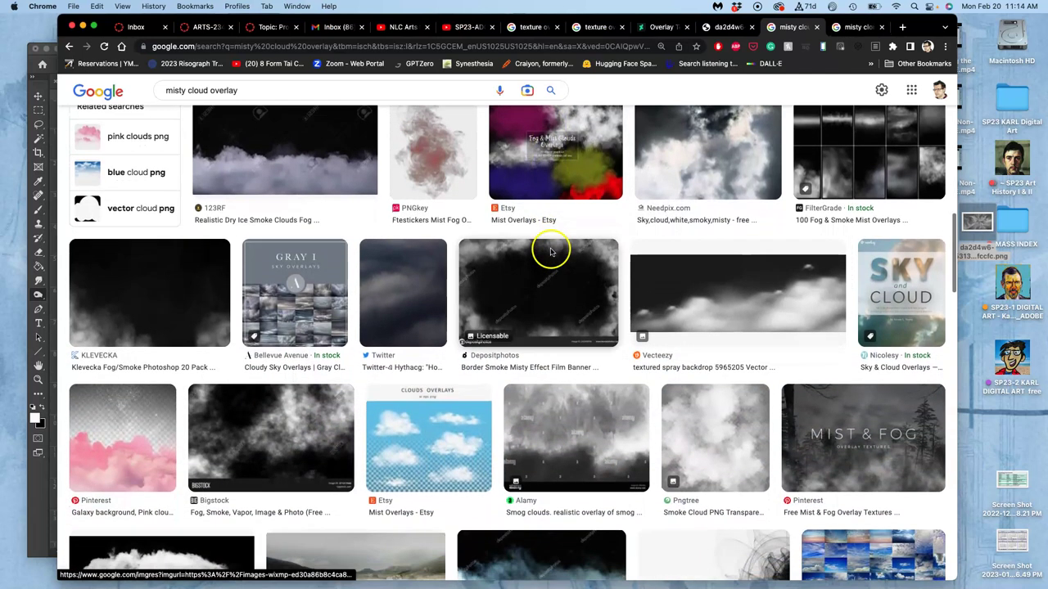
right_click(688, 287)
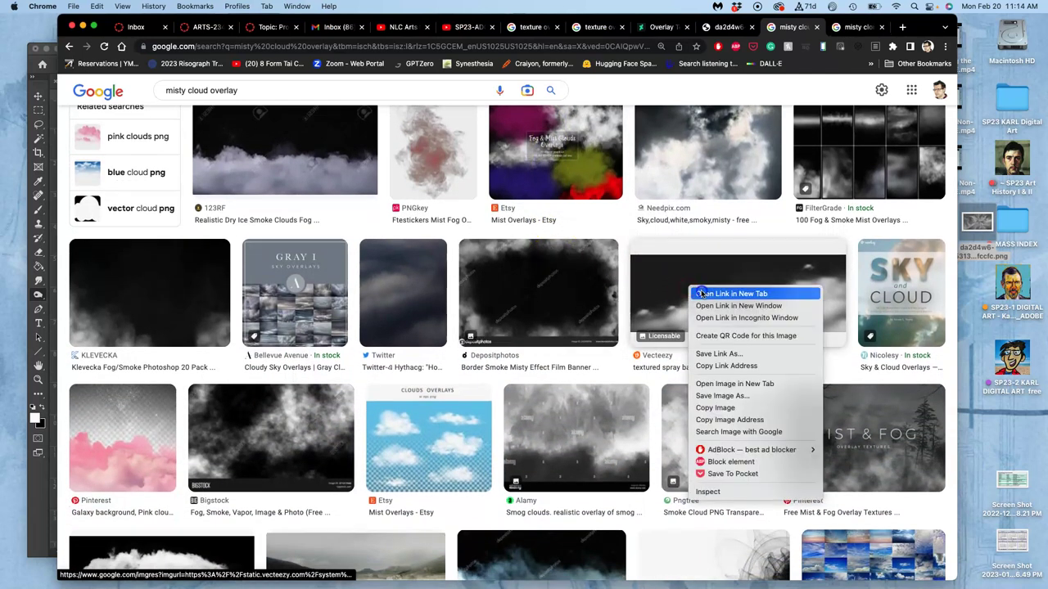
left_click(702, 293)
scroll(619, 318, "down", 10)
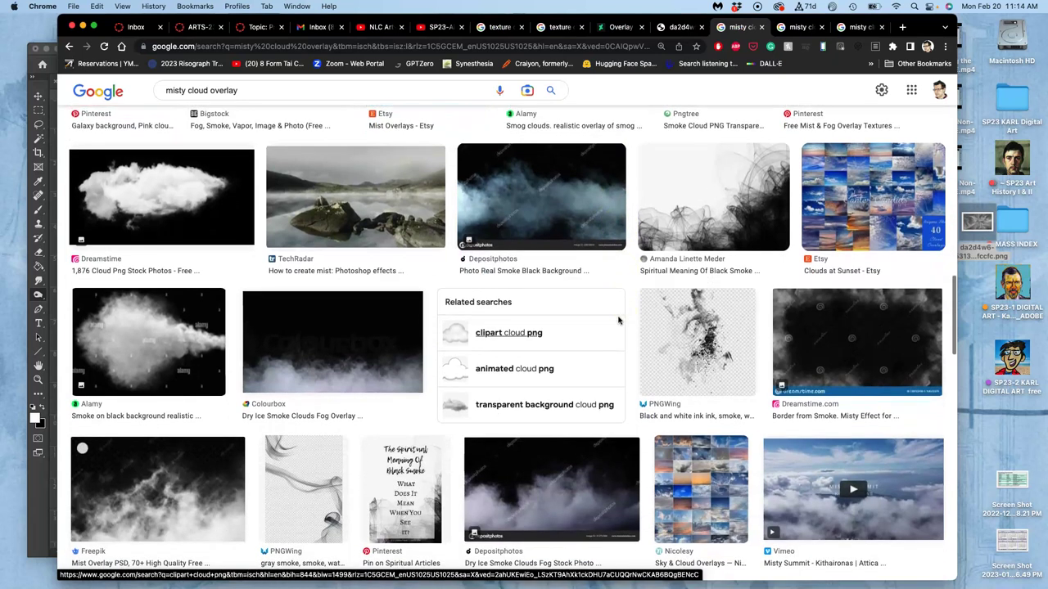
scroll(618, 320, "down", 4)
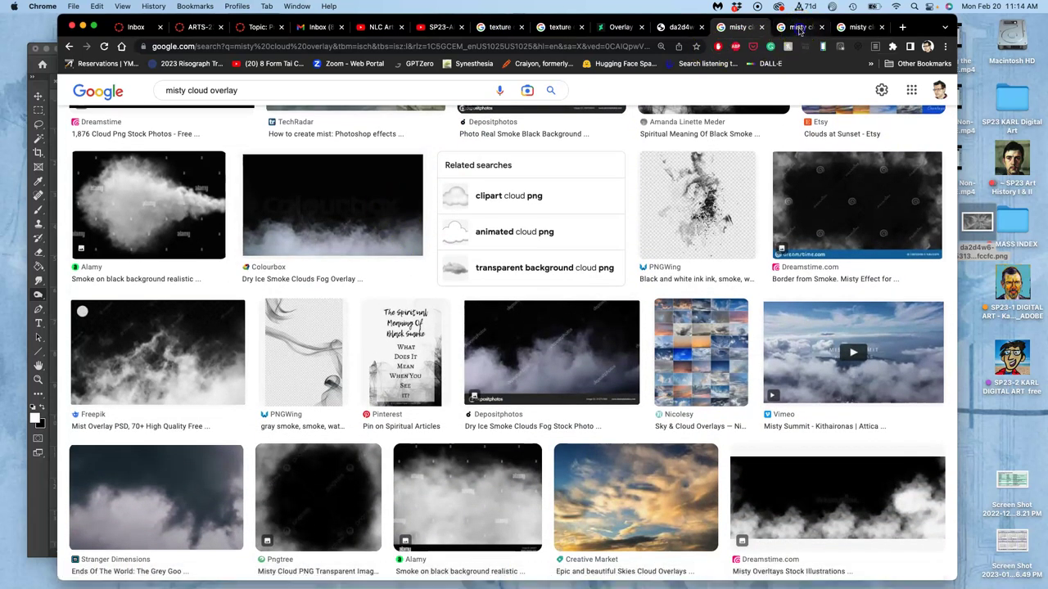
Go to the Stormy Sky Overlay (24) preview and view its image in a separate tab
left_click(799, 30)
right_click(559, 232)
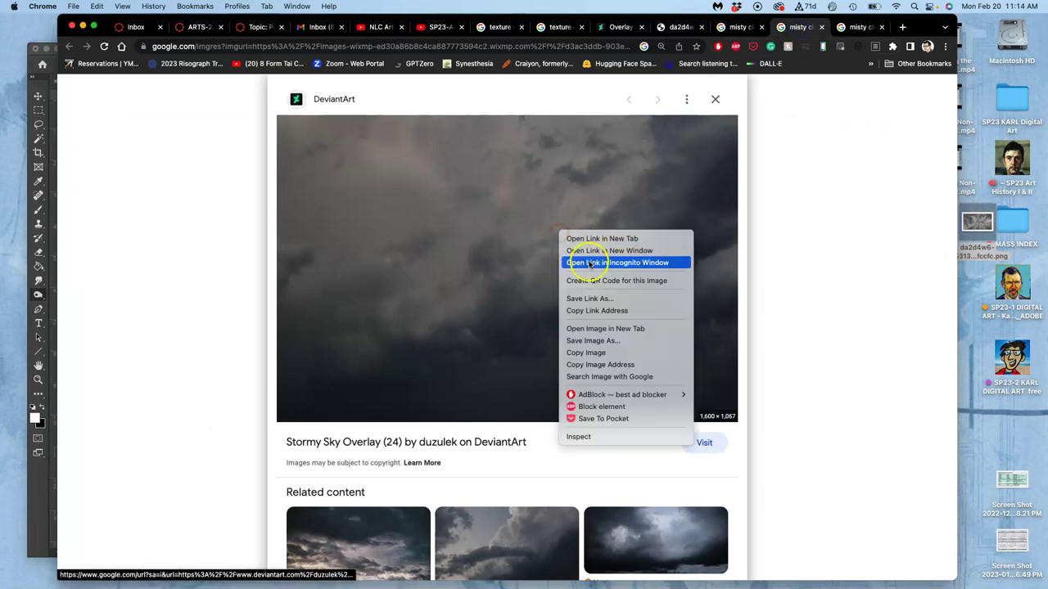
left_click(604, 328)
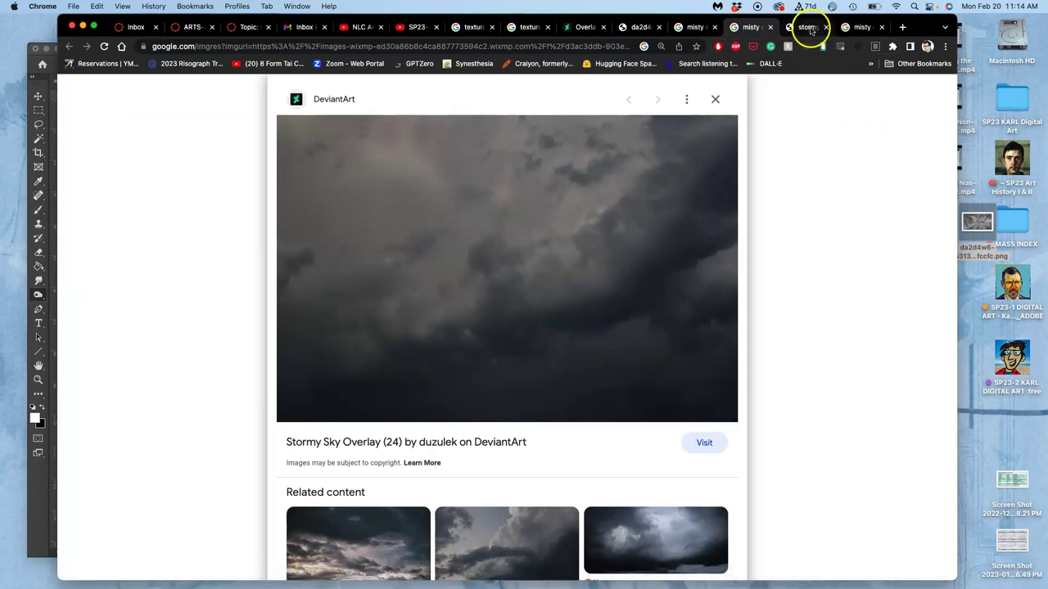
left_click(808, 28)
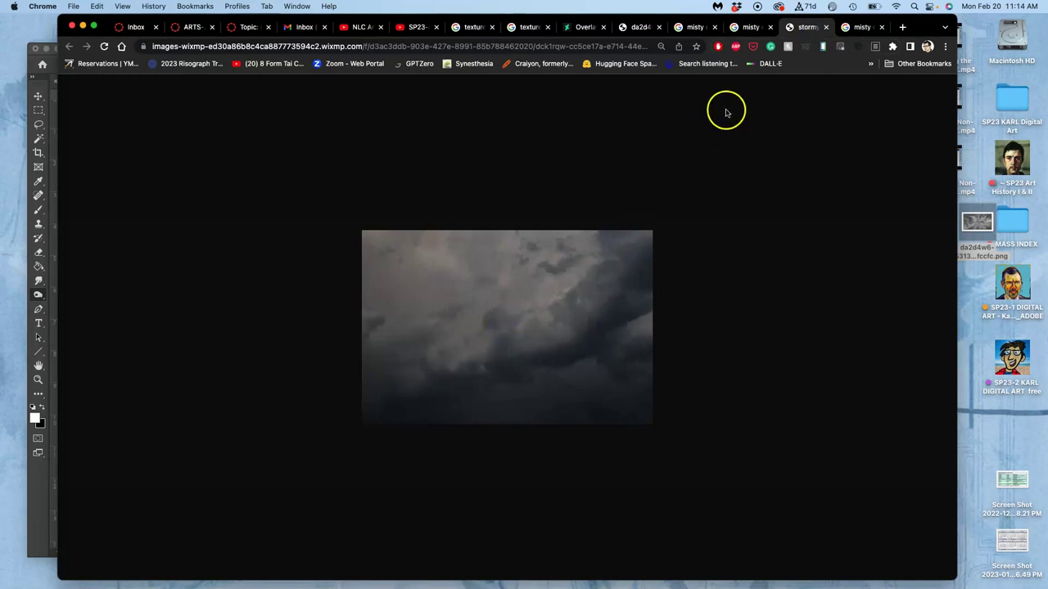
Return to the preview, visit the overlay's DeviantArt page, and open its image in a new tab
left_click(748, 27)
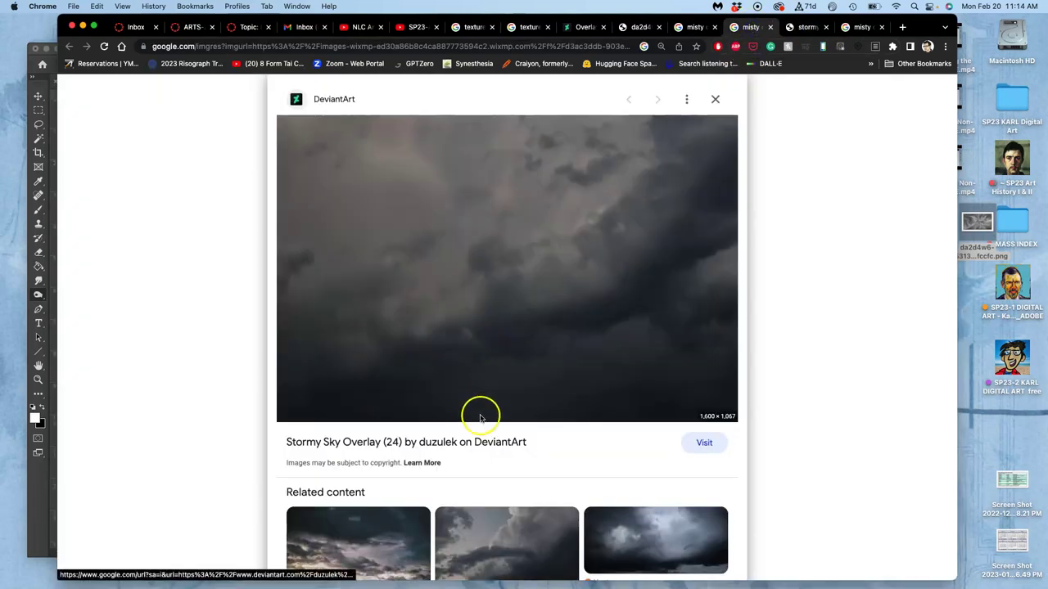
left_click(478, 443)
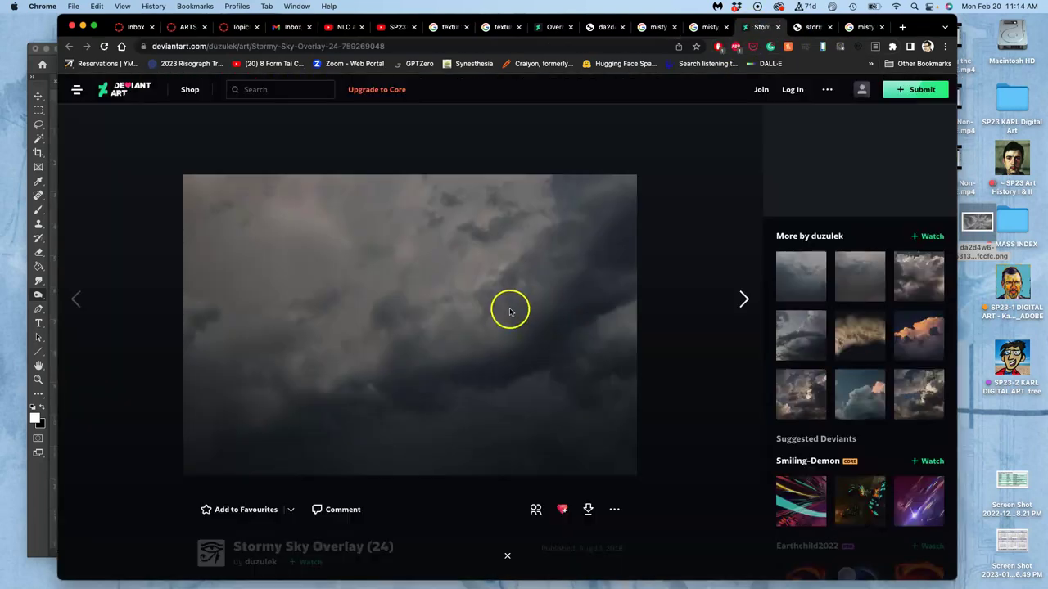
right_click(489, 320)
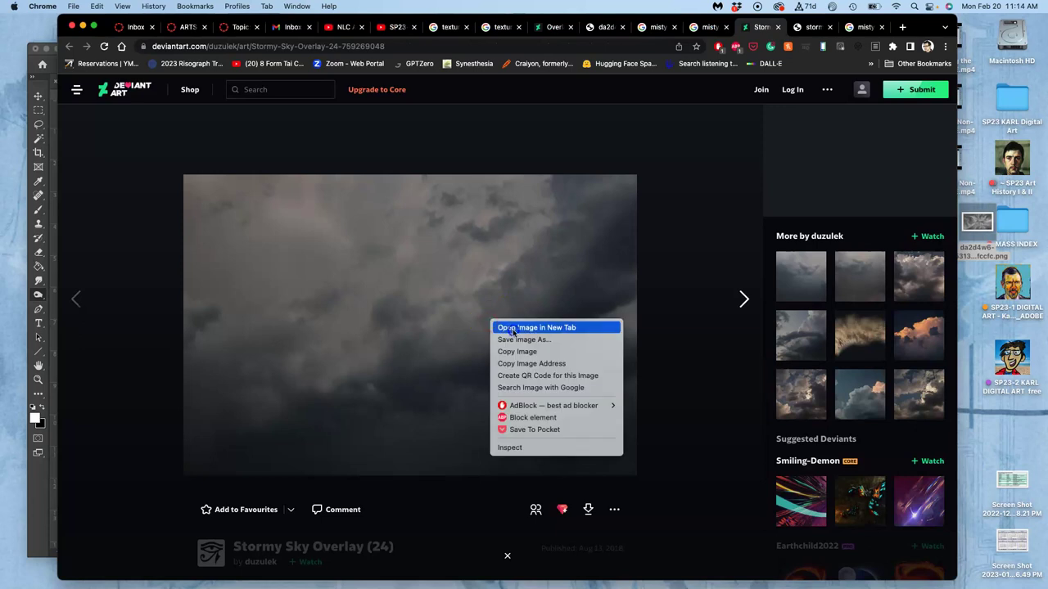
left_click(512, 328)
Inspect the stormy sky image in its own tab and save the file to the desktop
left_click(770, 28)
left_click(548, 304)
left_click(533, 307)
left_click_drag(533, 307, 964, 283)
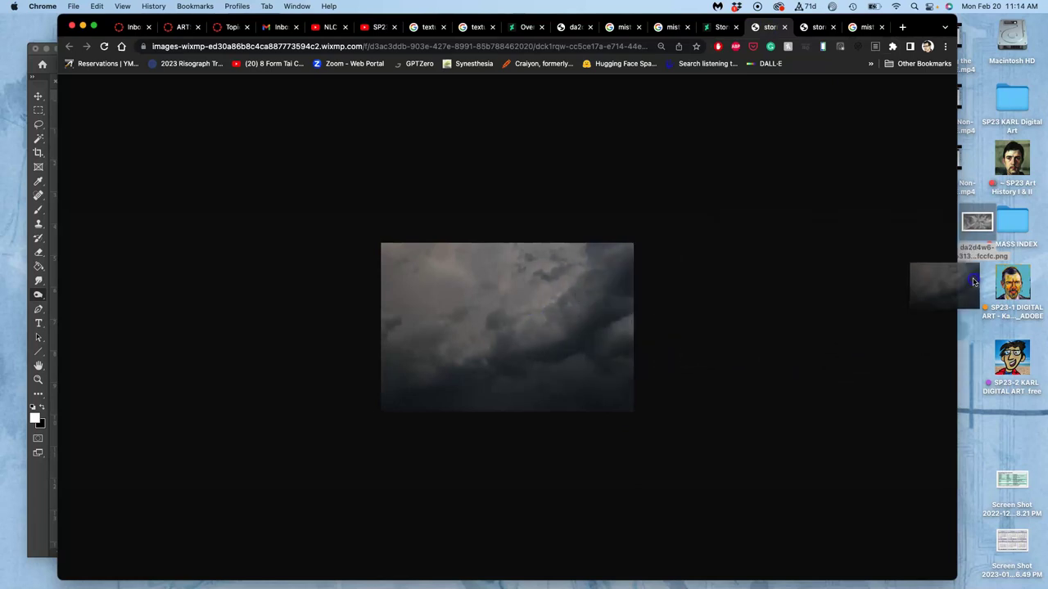
Switch to Photoshop and place the stormy sky file in the Candyland document, scaled to cover the whole canvas
left_click(41, 64)
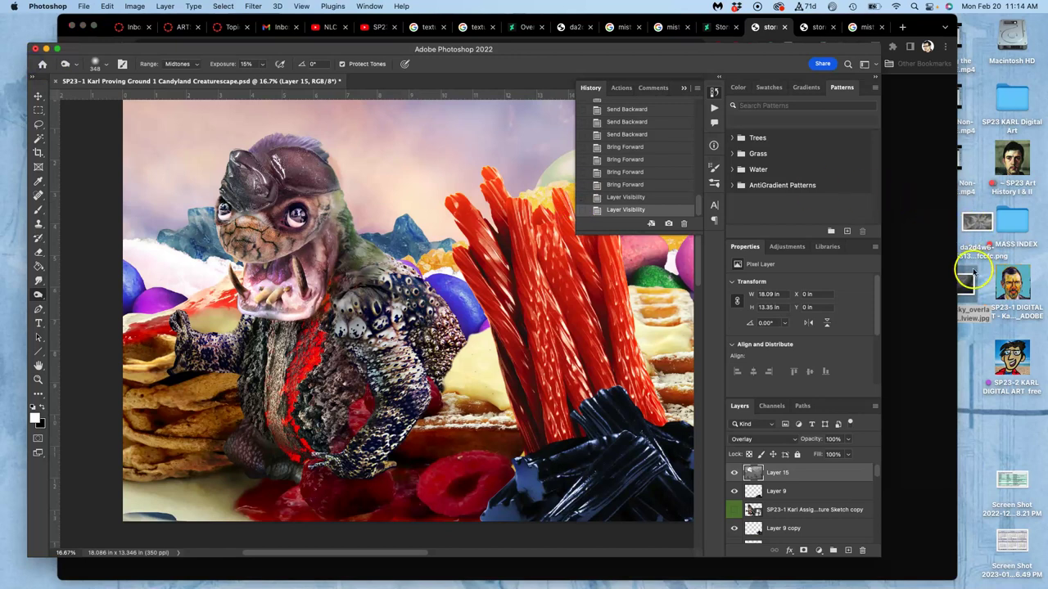
left_click_drag(967, 285, 369, 268)
key("super+minus")
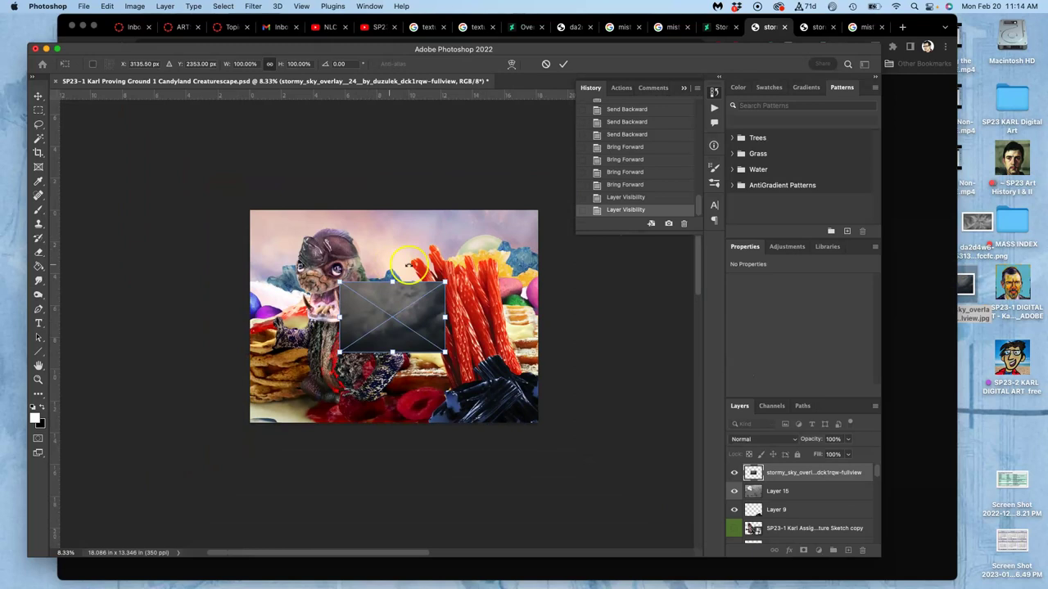
left_click_drag(446, 282, 555, 209)
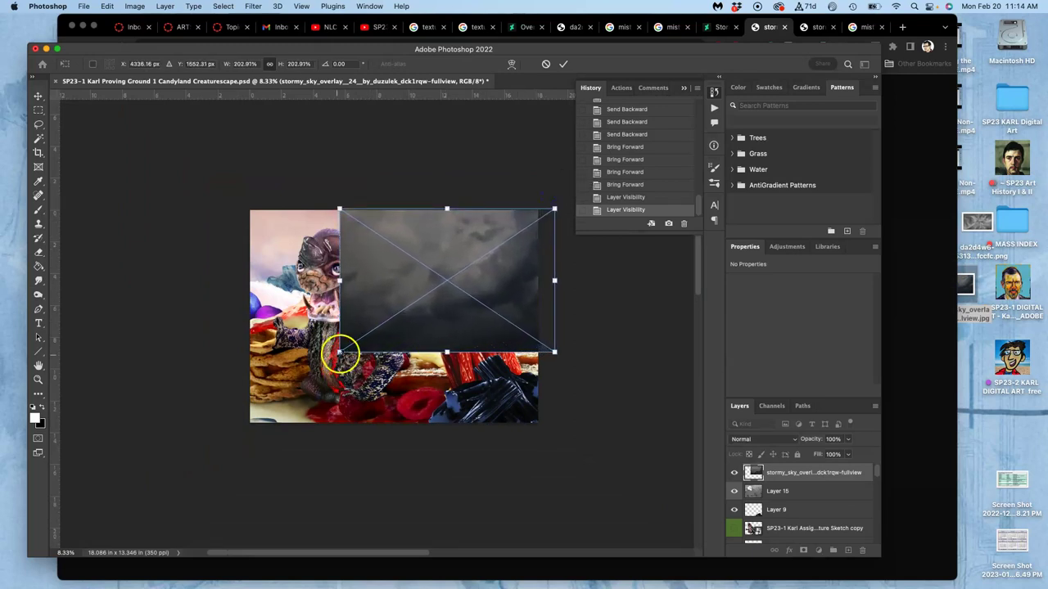
left_click_drag(342, 353, 236, 427)
key("Return")
key("o")
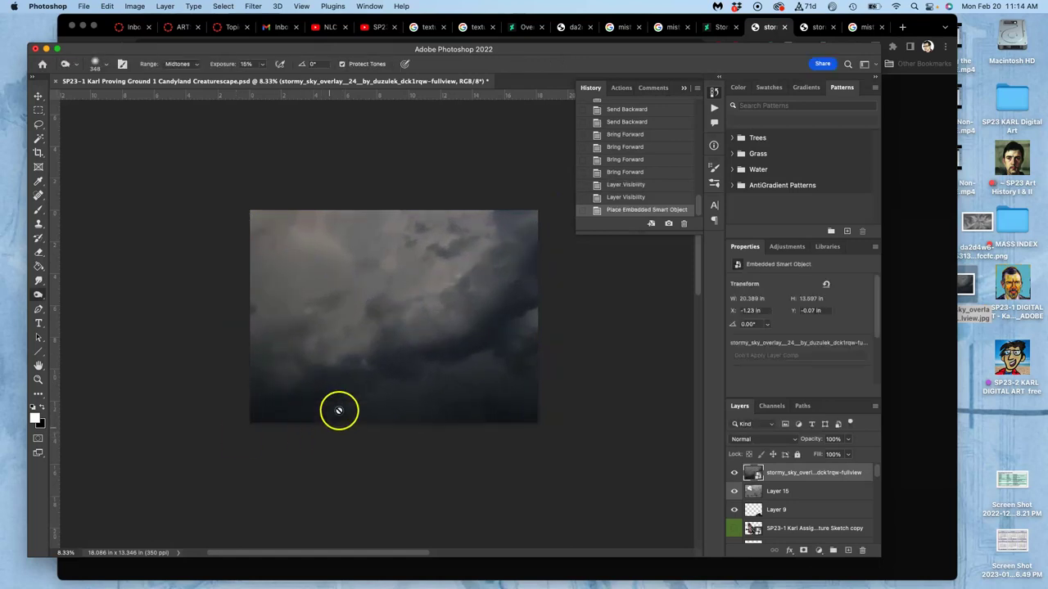
Rasterize the placed stormy sky layer
scroll(383, 347, "down", 3)
scroll(382, 347, "right", 2)
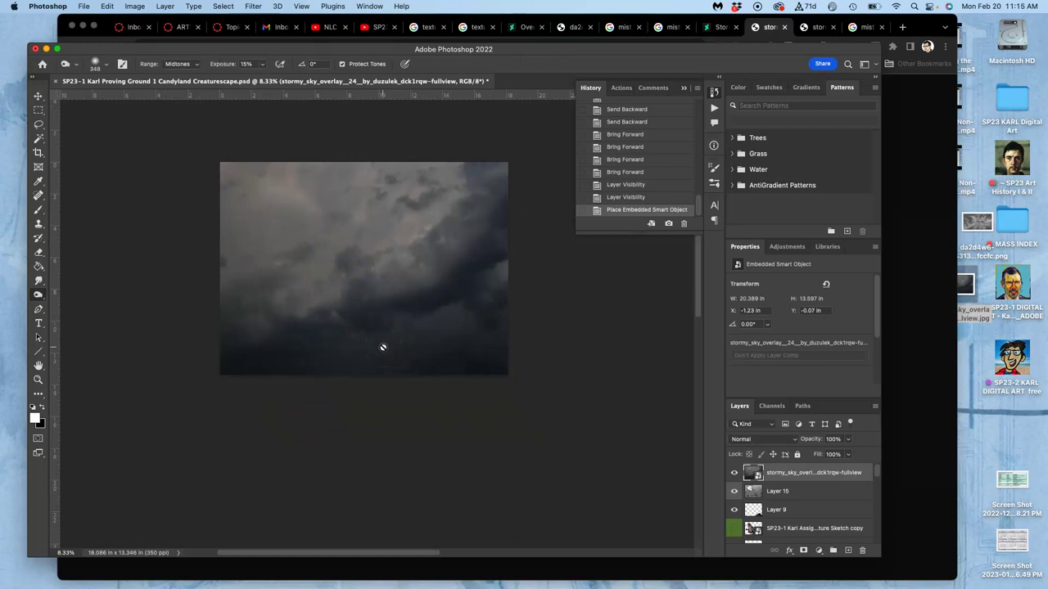
right_click(784, 474)
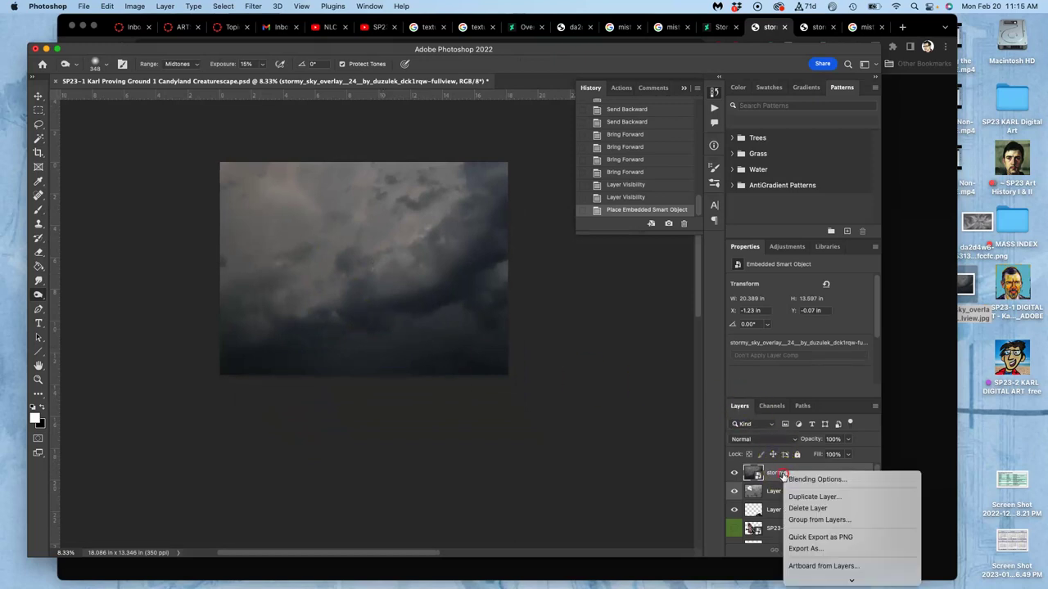
mouse_move(817, 579)
left_click(813, 505)
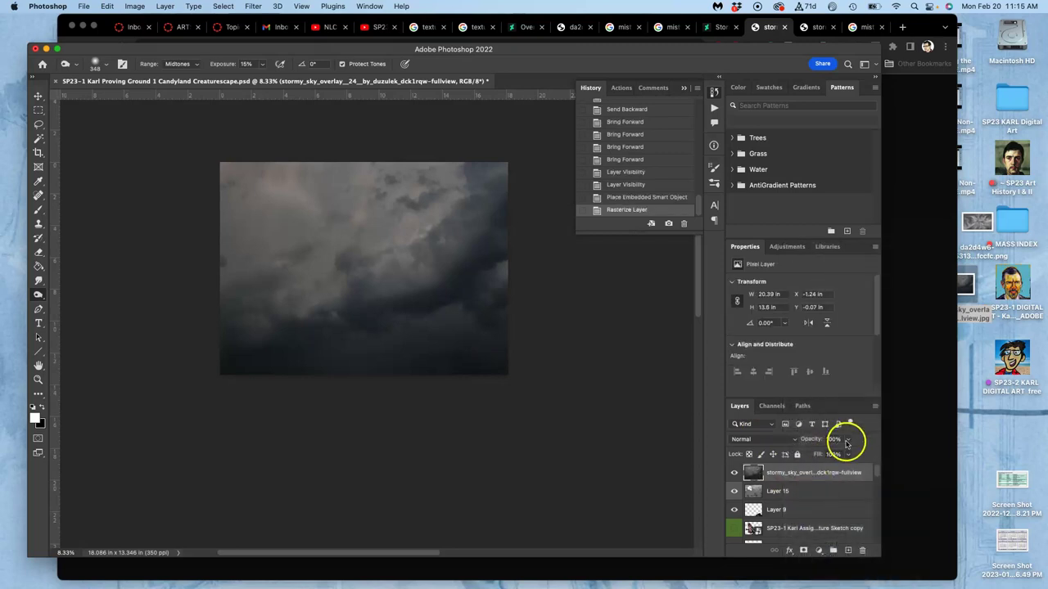
Lower the stormy sky layer's opacity to 58% and check the blend over the collage
left_click_drag(847, 453, 829, 455)
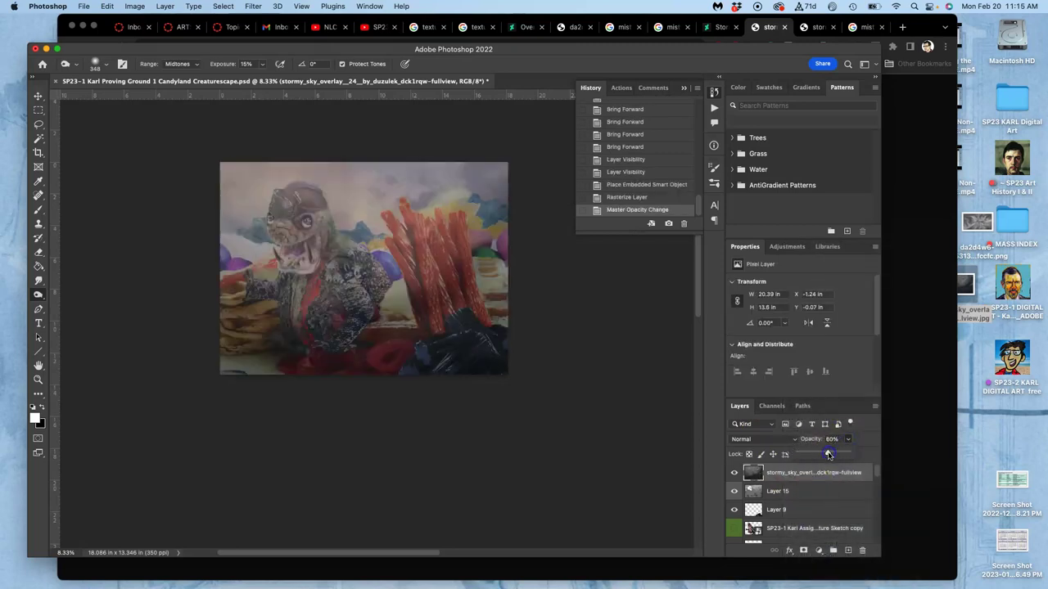
key("super+plus")
key("super+plus")
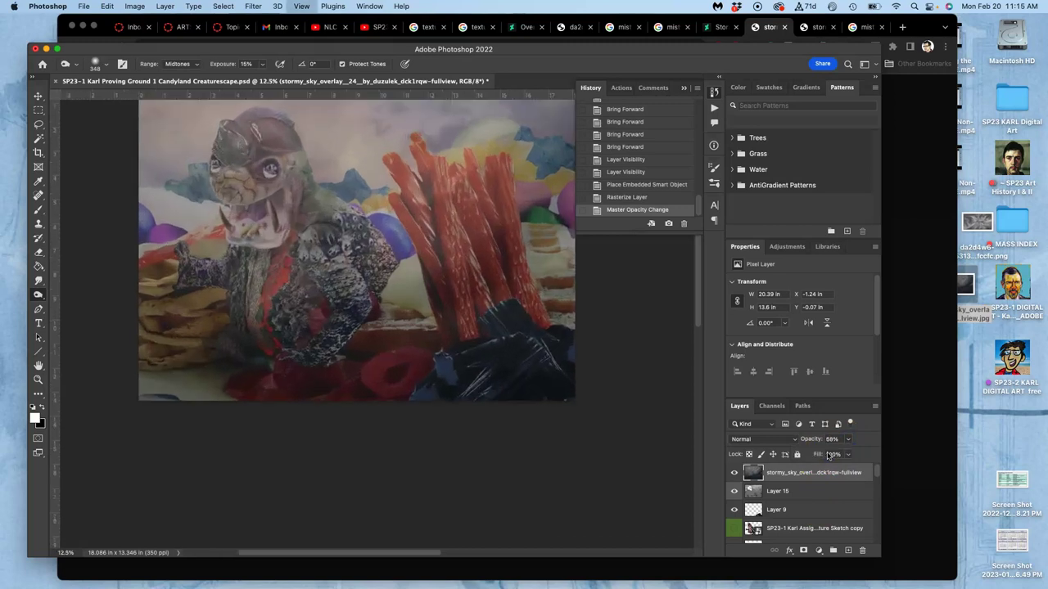
scroll(624, 392, "up", 3)
key("super+minus")
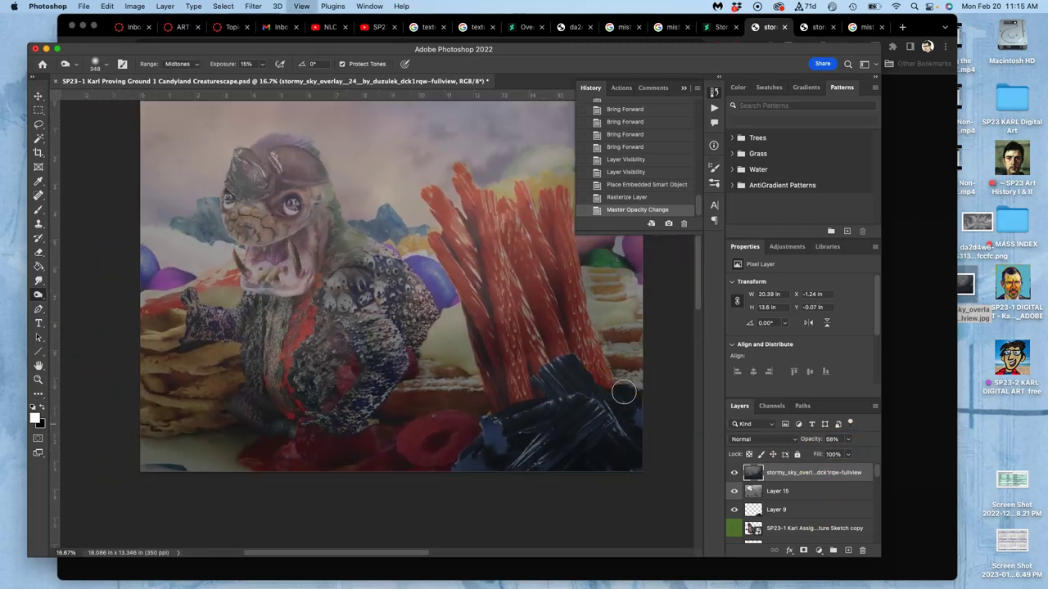
Brighten the stormy sky layer with a Levels adjustment, setting the midtone input level to 1.53
left_click(134, 7)
mouse_move(151, 37)
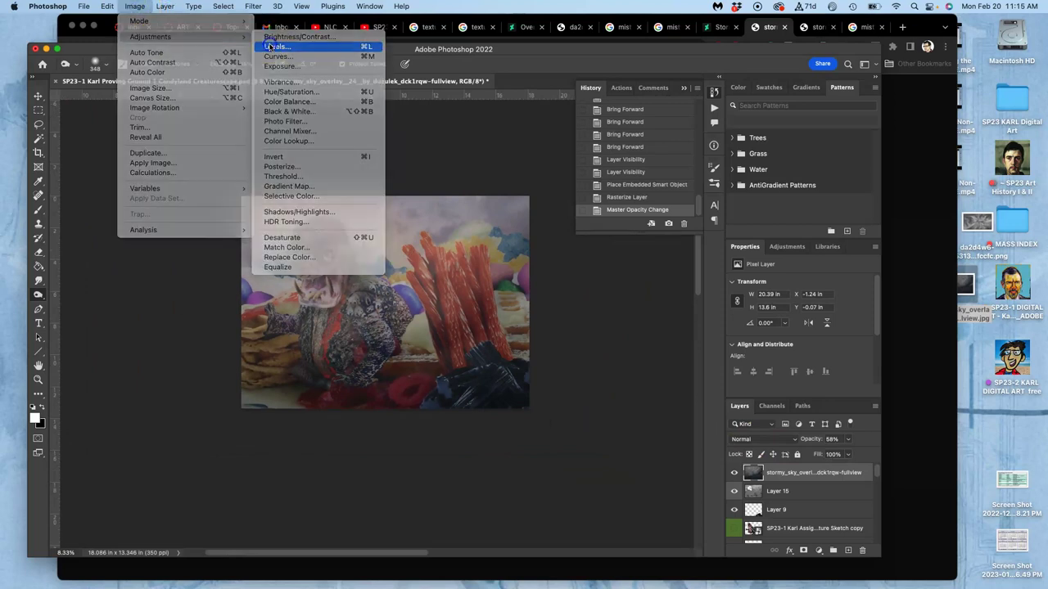
left_click(274, 46)
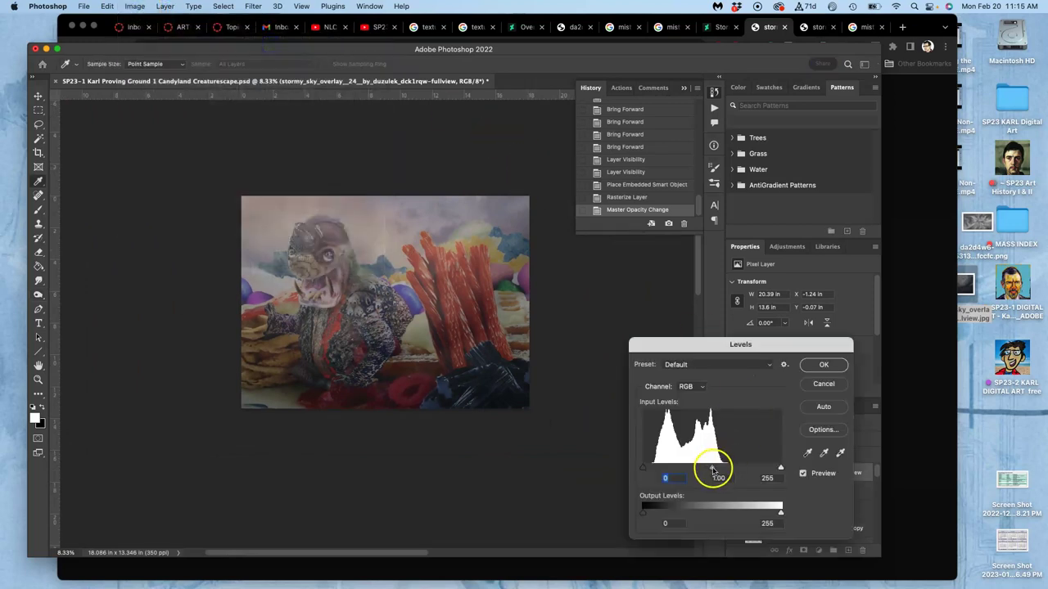
left_click_drag(713, 469, 714, 473)
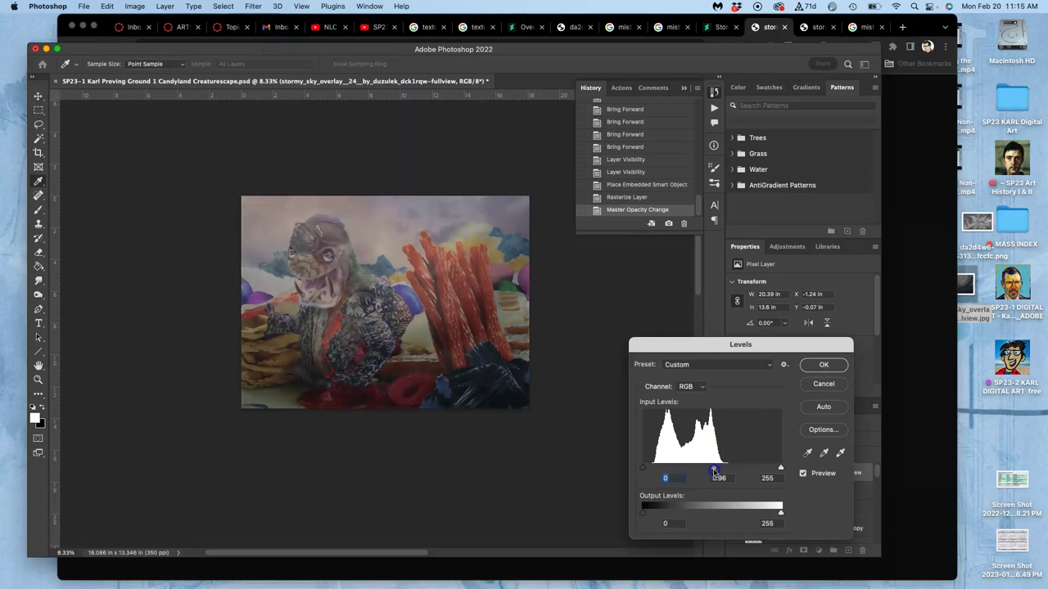
left_click_drag(707, 473, 692, 472)
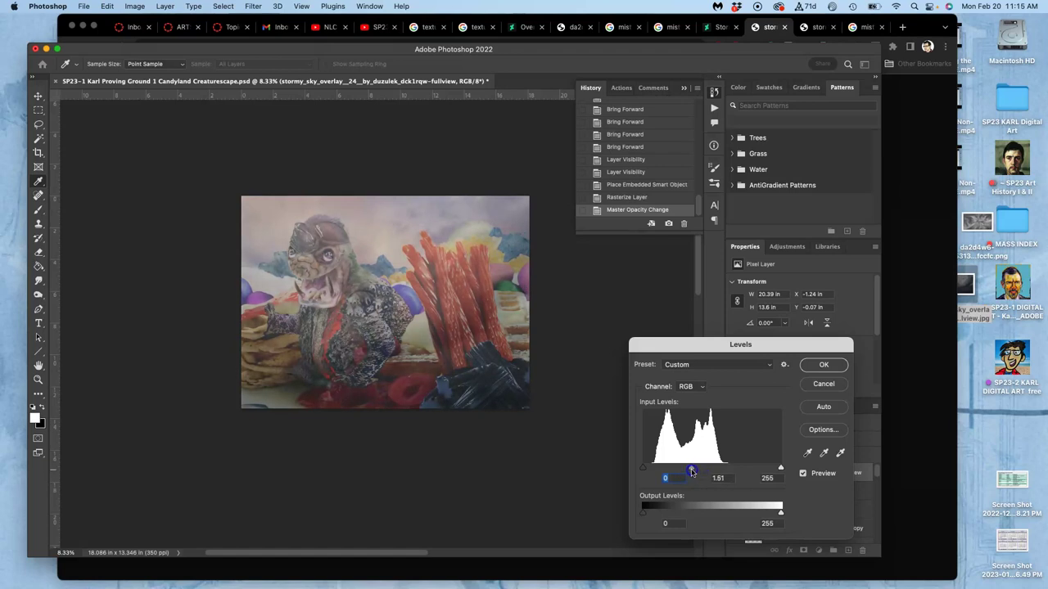
left_click(823, 365)
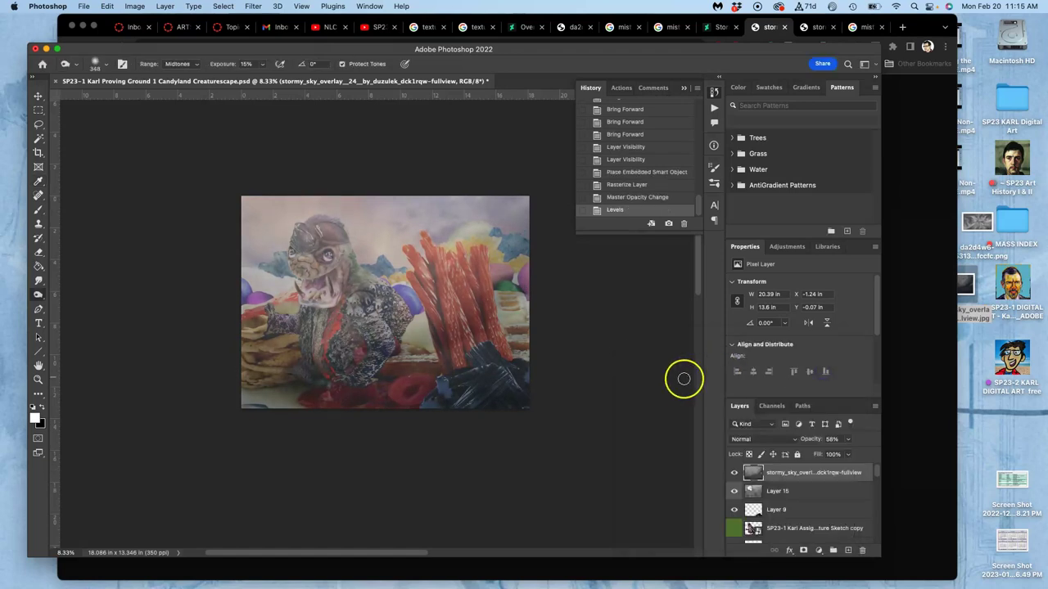
Apply Color Balance to the stormy sky layer, with midtones about +17, +1, -13 and shadows about -21, 0, +14
left_click(134, 6)
mouse_move(155, 37)
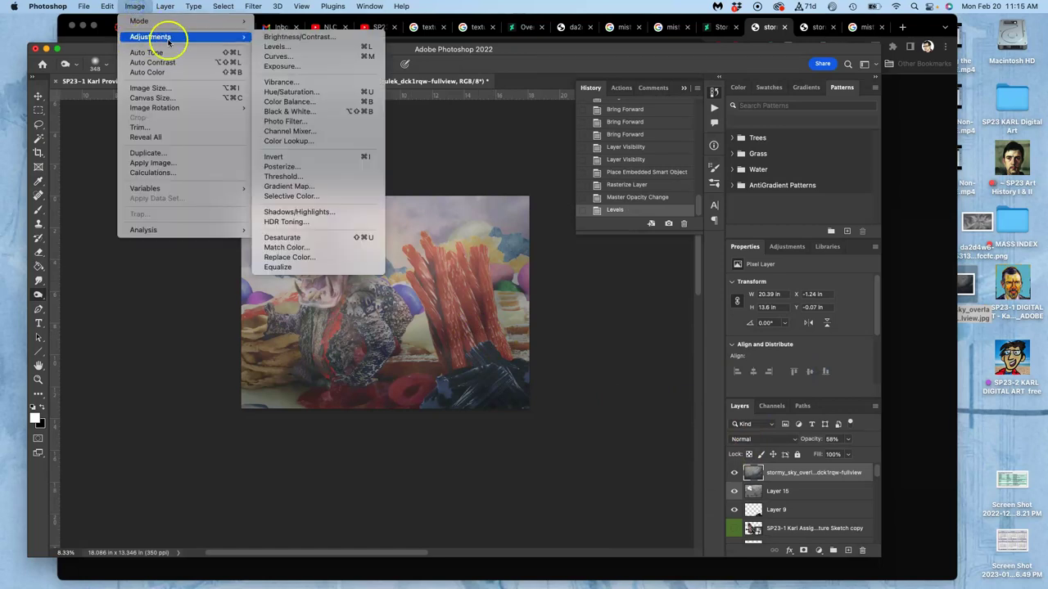
left_click(296, 104)
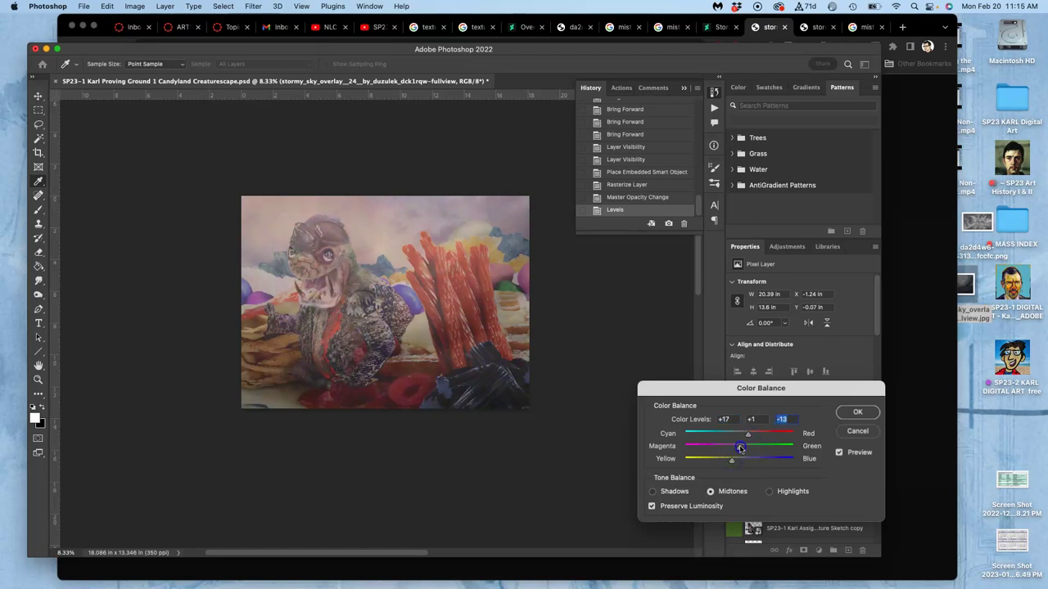
left_click(771, 492)
left_click(657, 497)
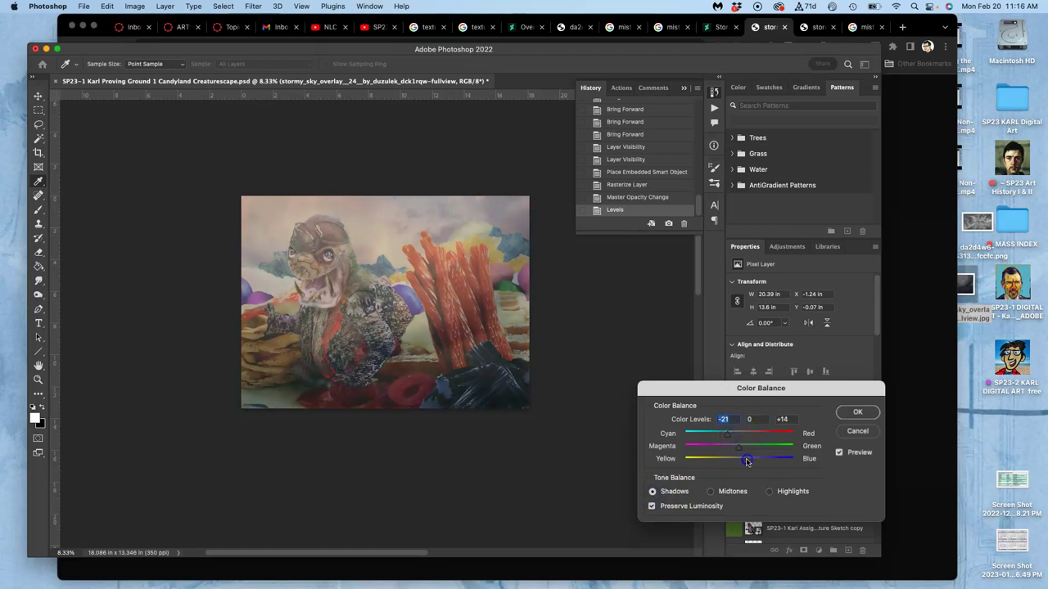
left_click(867, 411)
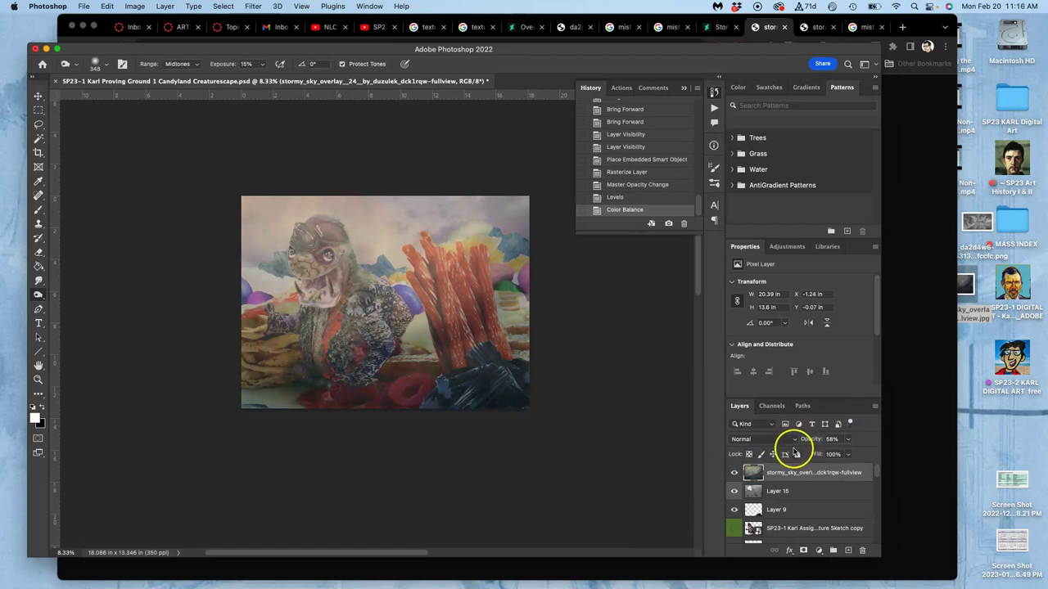
Reduce the stormy sky layer's opacity to 33% and check the blend on the creature and licorice
left_click(849, 441)
left_click_drag(847, 454, 902, 449)
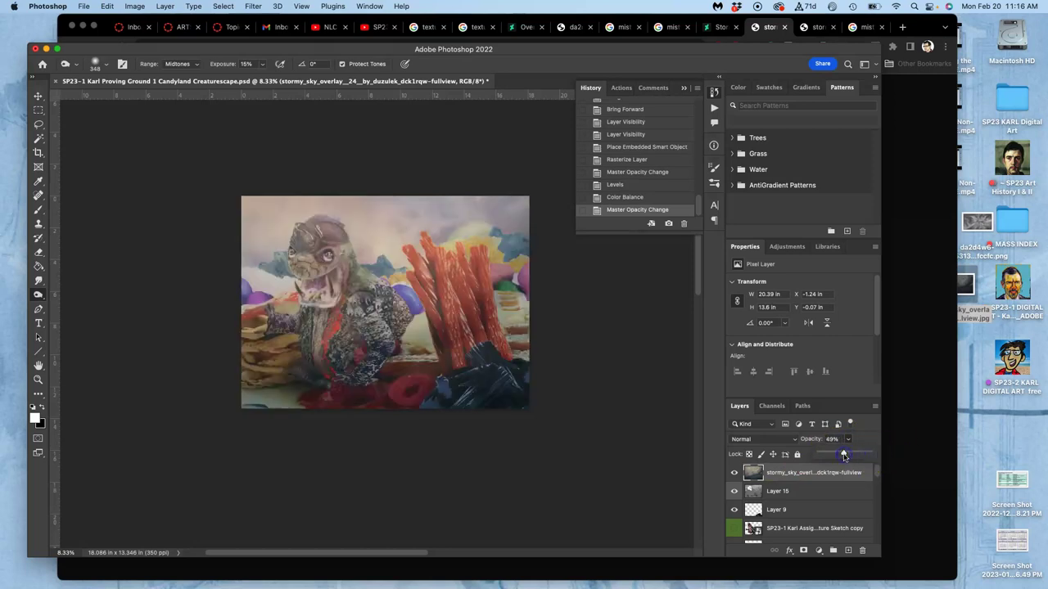
left_click_drag(832, 456, 837, 456)
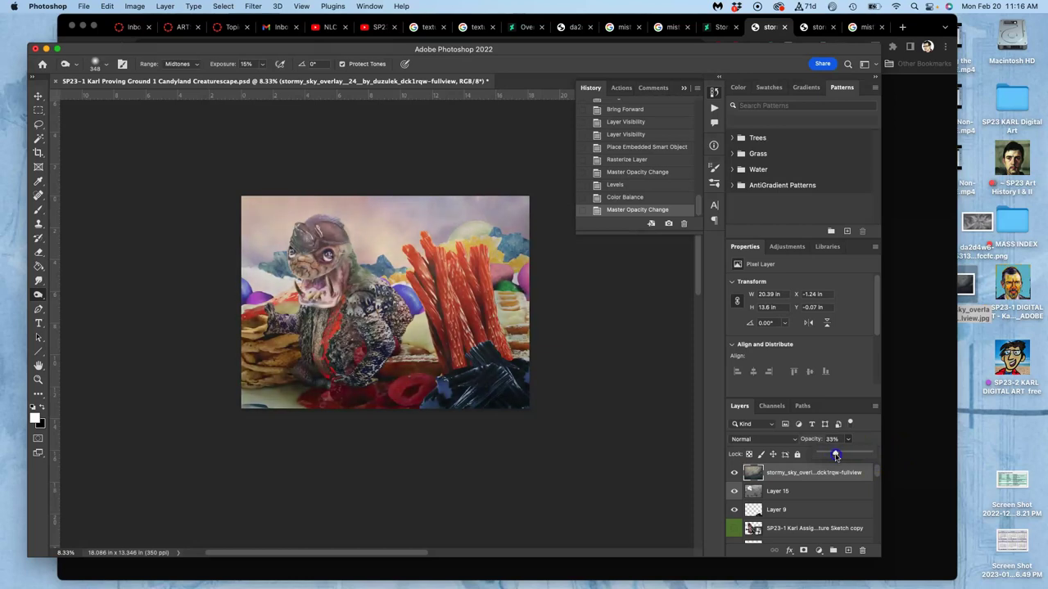
key("super+equal")
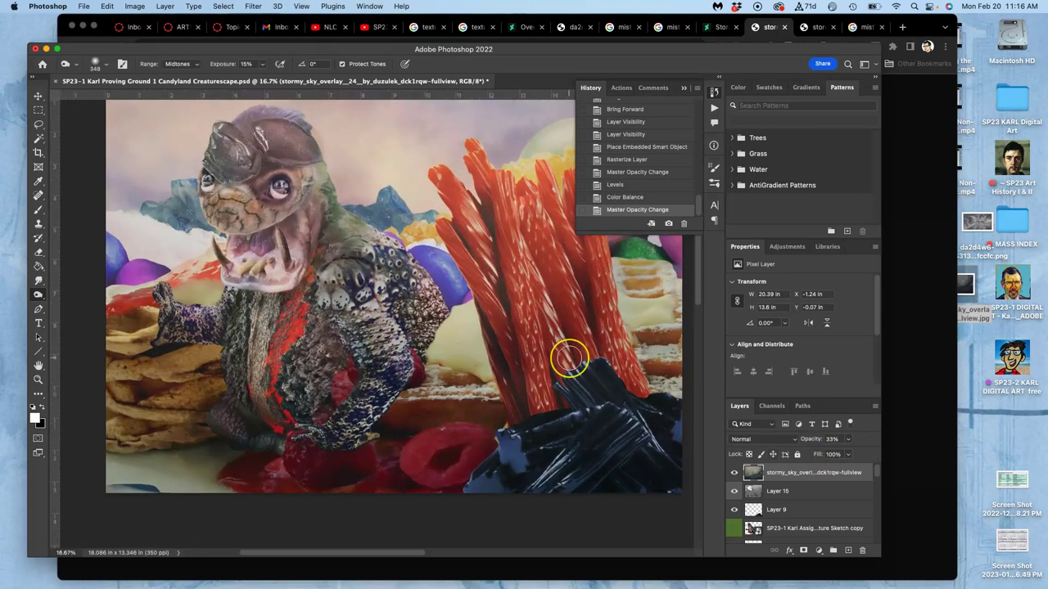
scroll(571, 357, "down", 3)
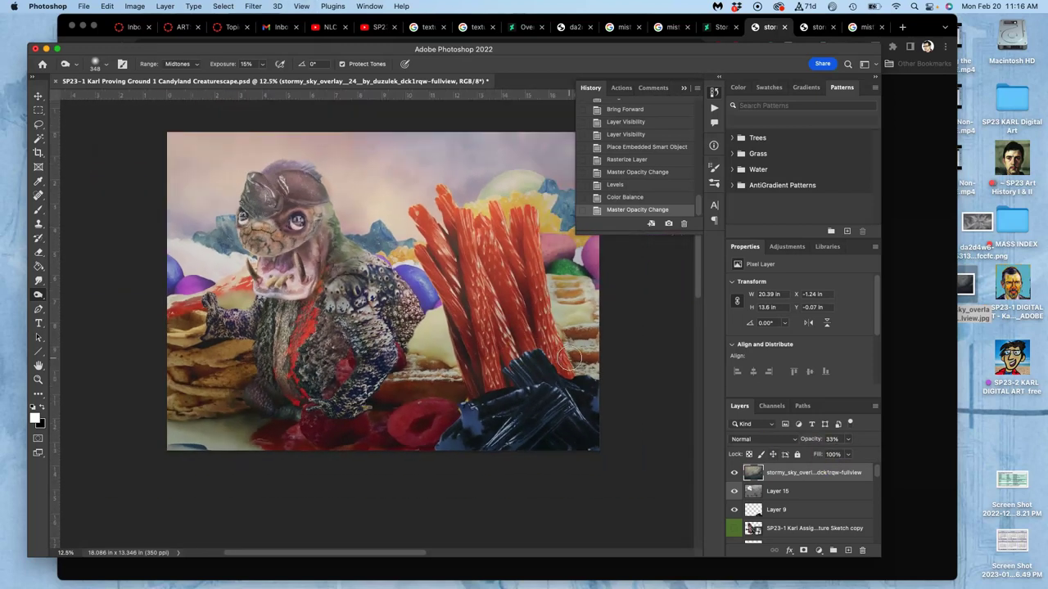
Apply Hue/Saturation to the stormy sky layer with hue +14, saturation about +84 and lightness +17
left_click(135, 6)
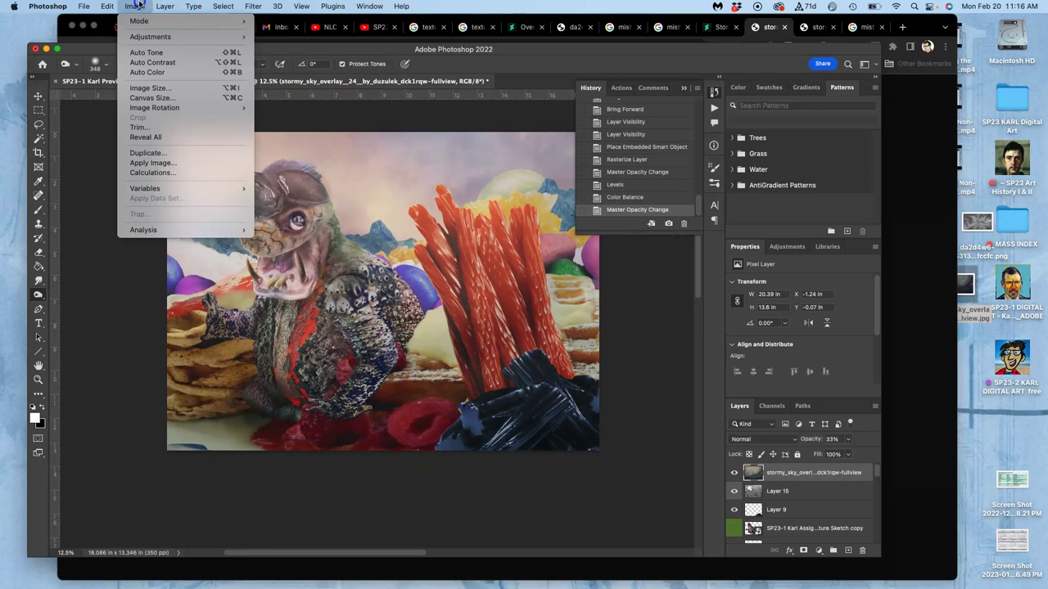
mouse_move(234, 35)
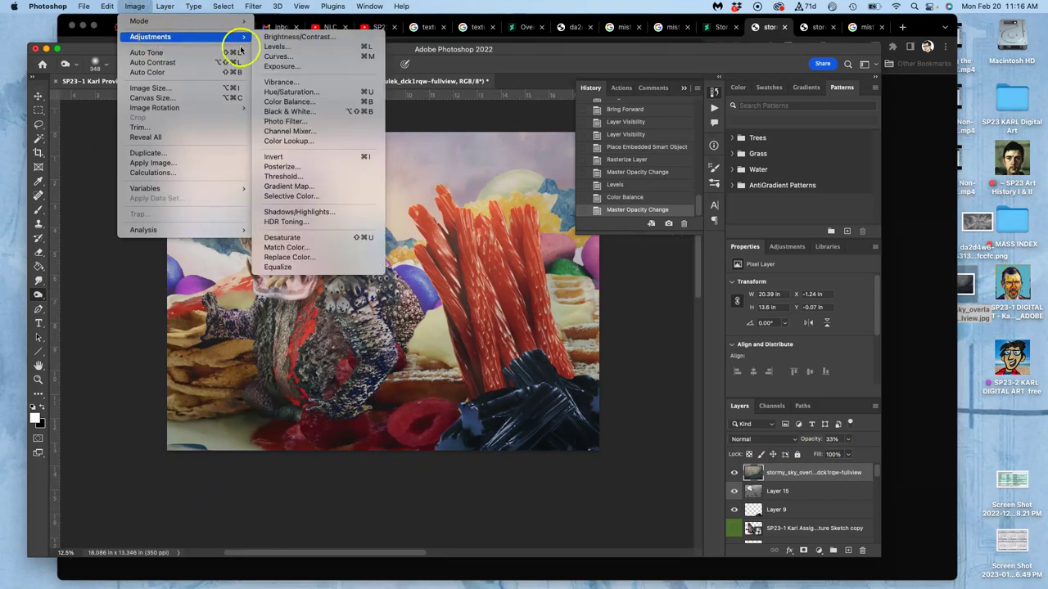
left_click(300, 93)
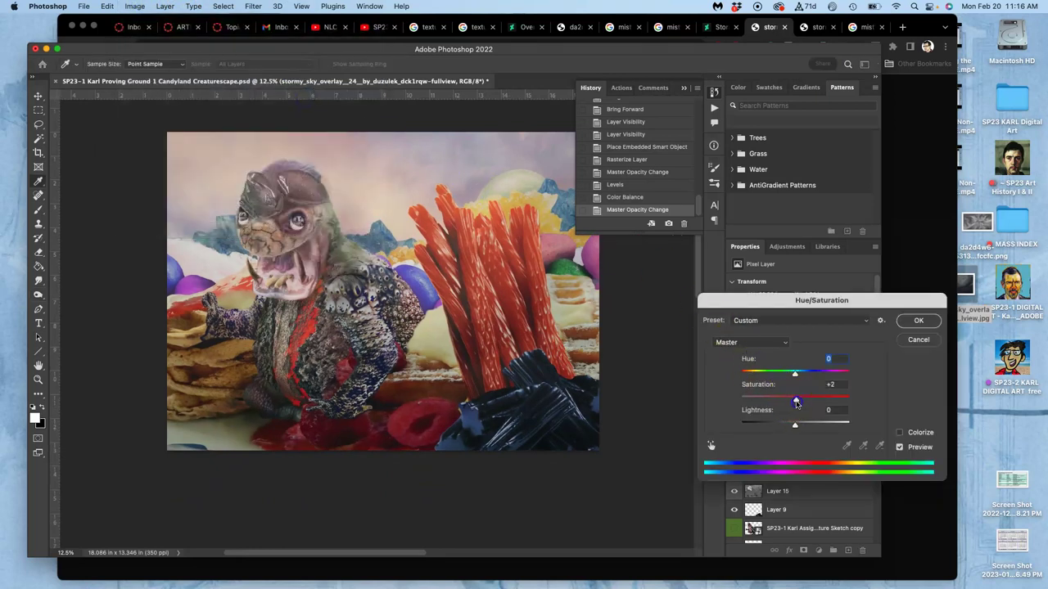
left_click_drag(828, 396, 843, 396)
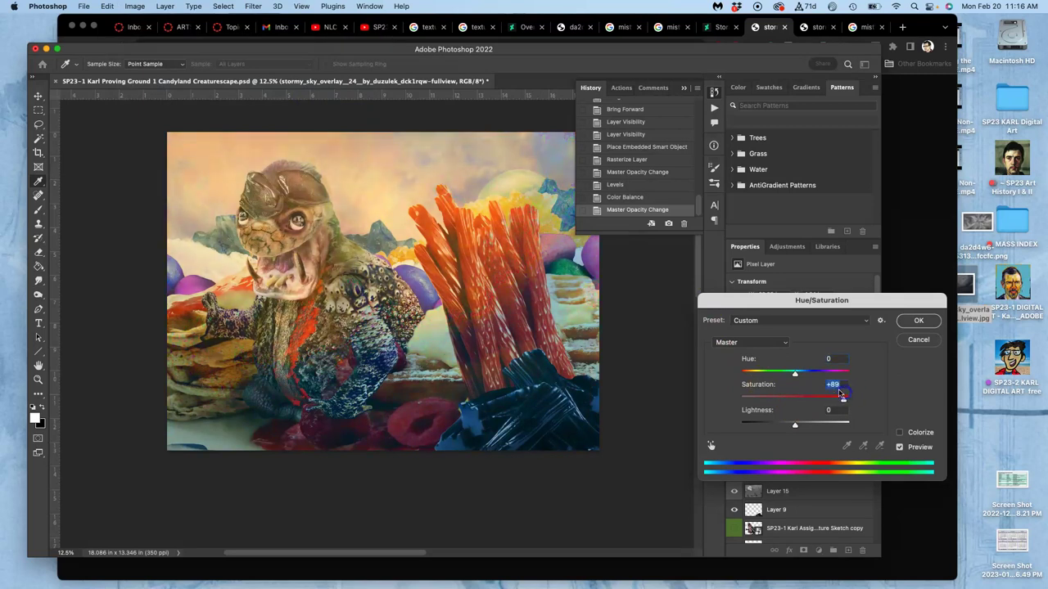
left_click_drag(797, 374, 821, 375)
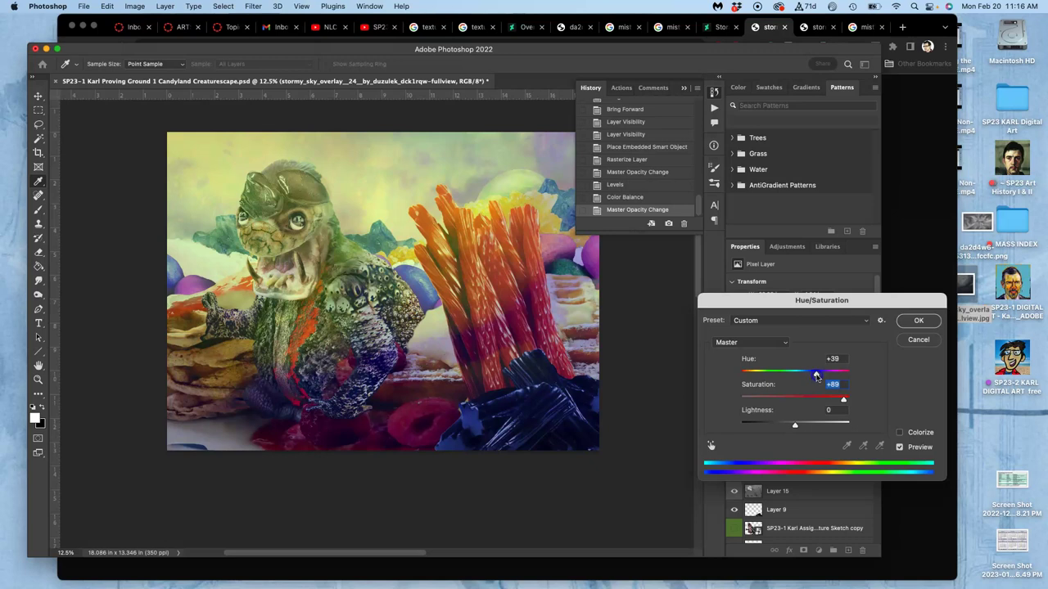
left_click_drag(810, 377, 803, 379)
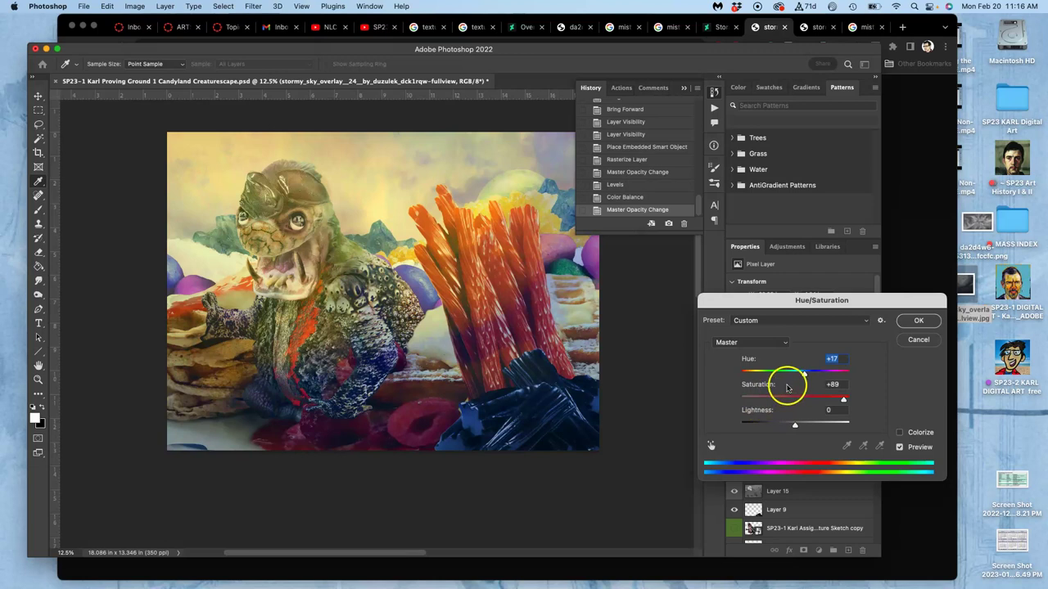
left_click_drag(790, 428, 831, 400)
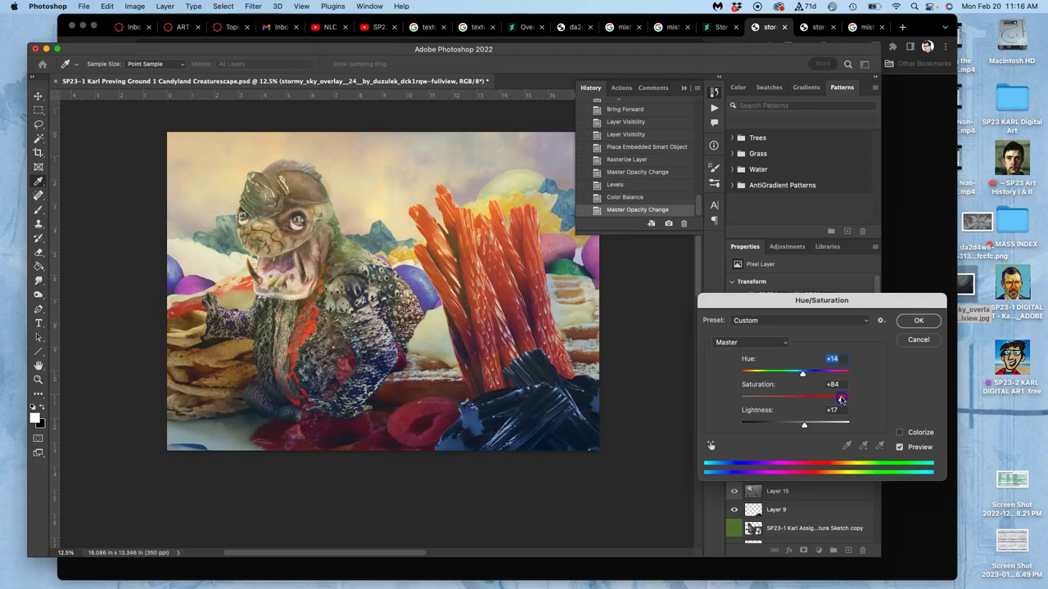
left_click(914, 321)
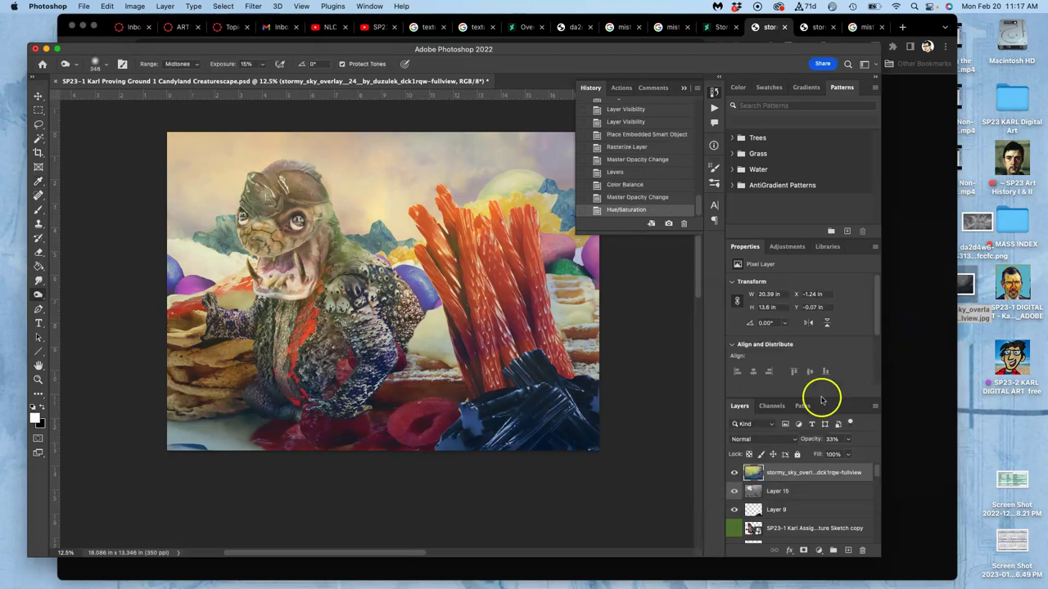
View the recoloured stormy sky layer at 100% opacity, and set its opacity to 23%
left_click(762, 442)
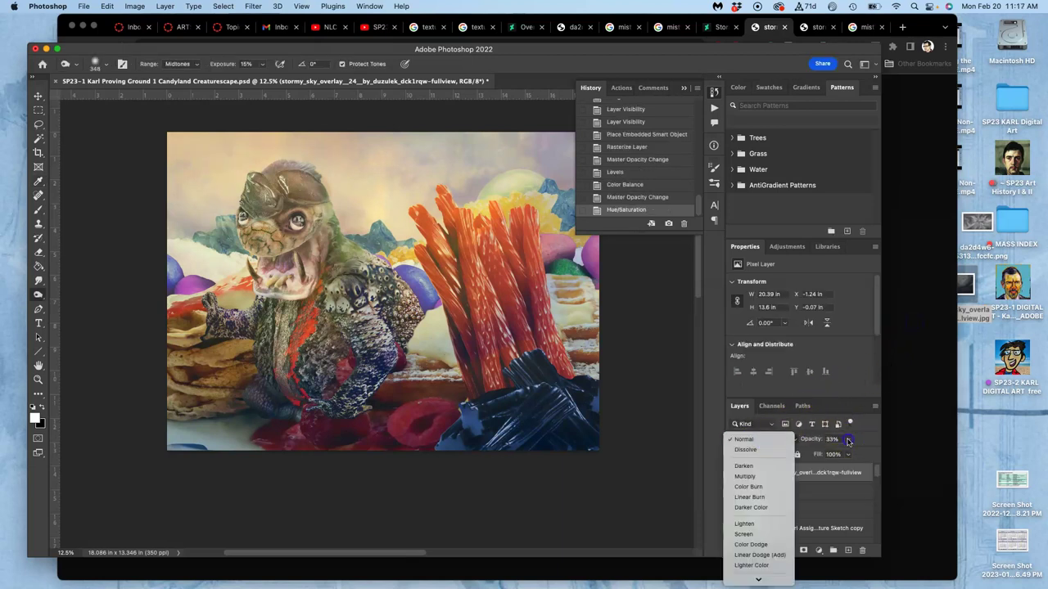
left_click(848, 442)
left_click(848, 439)
left_click_drag(844, 455, 887, 442)
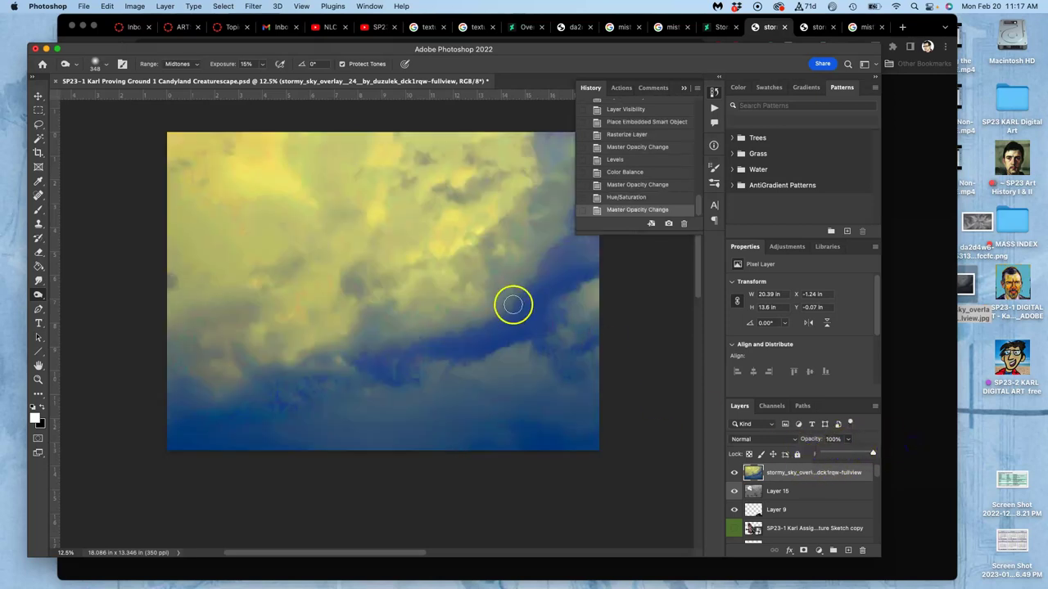
left_click_drag(848, 455, 835, 456)
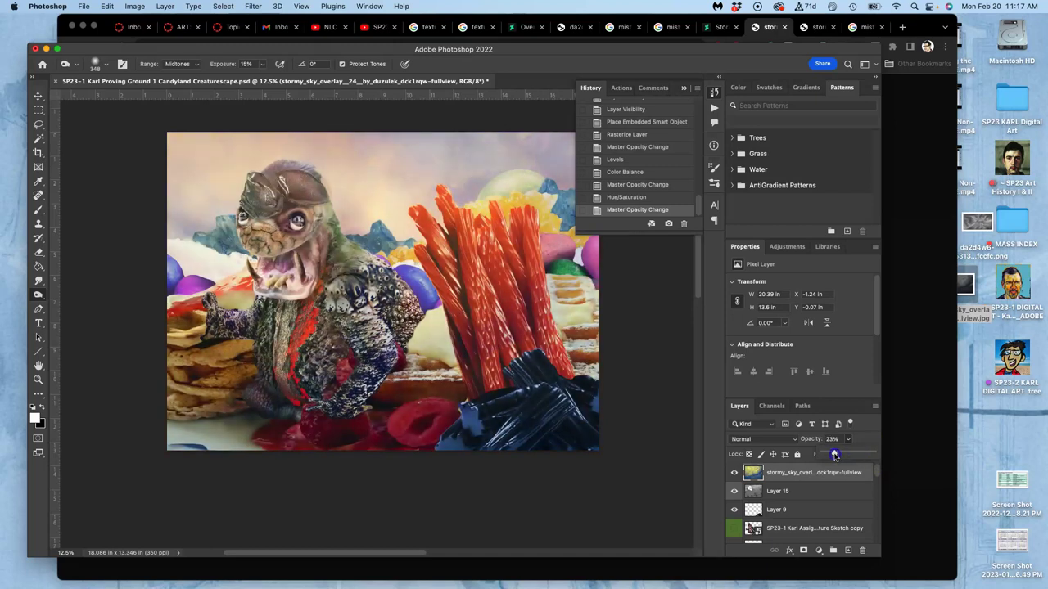
Try the Hard Light blend mode on the stormy sky layer and compare the collage with the layer hidden and shown
left_click(766, 443)
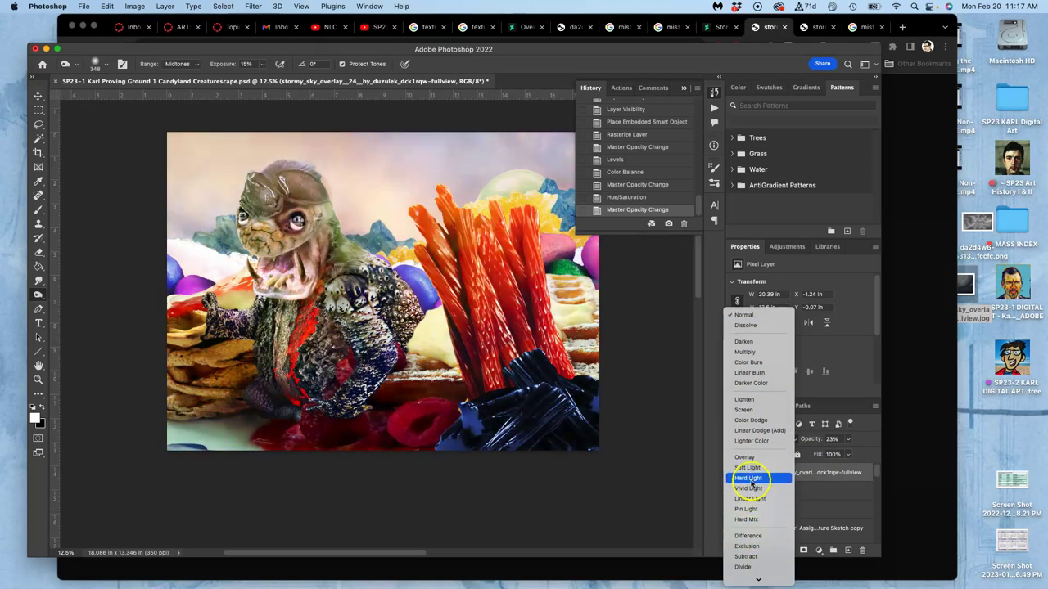
left_click(748, 478)
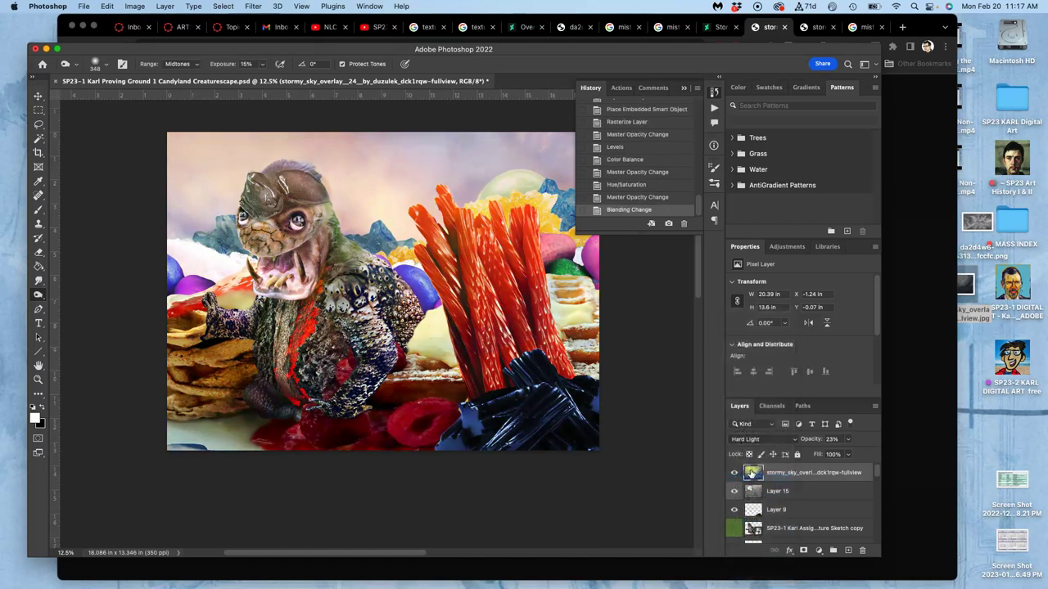
left_click(734, 473)
left_click(734, 474)
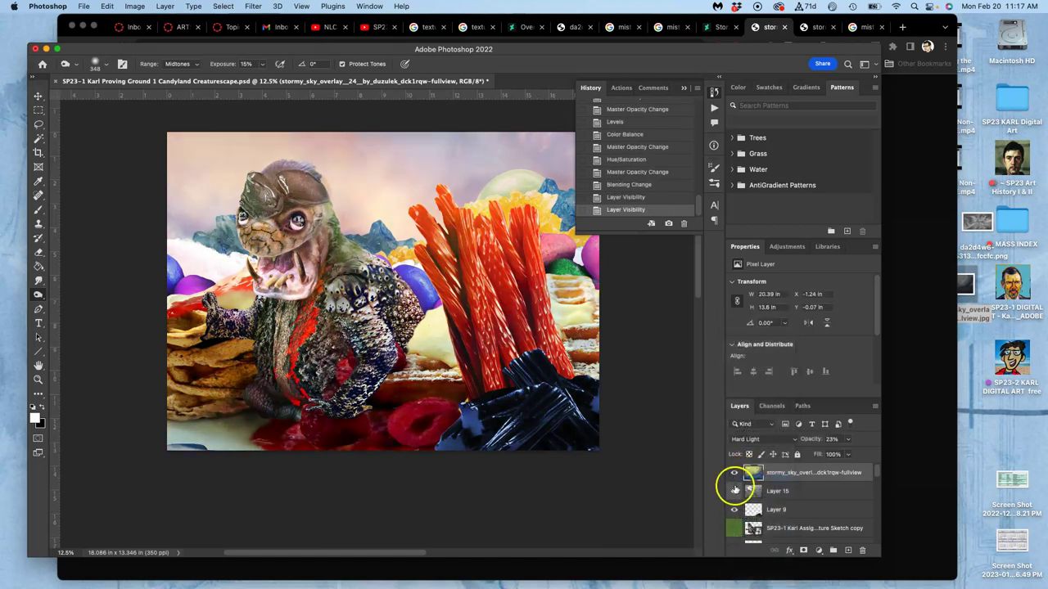
Try the Pin Light blend mode on the stormy sky layer, toggling its visibility to compare the effect
left_click(761, 441)
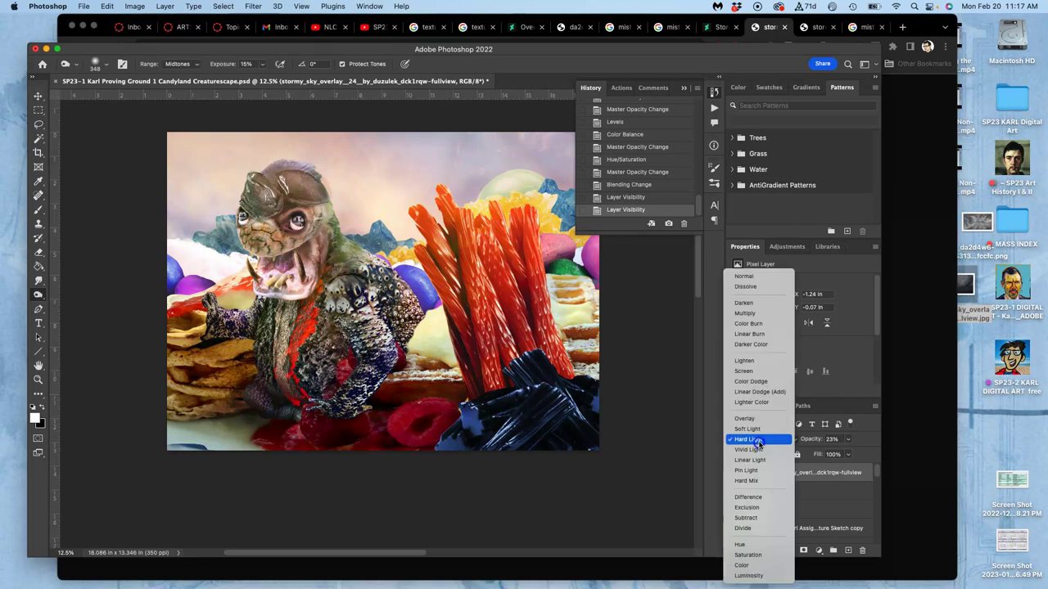
left_click(747, 469)
left_click(734, 474)
left_click(735, 473)
Set the stormy sky layer's blend mode to Soft Light and compare the artwork with and without it
left_click(765, 437)
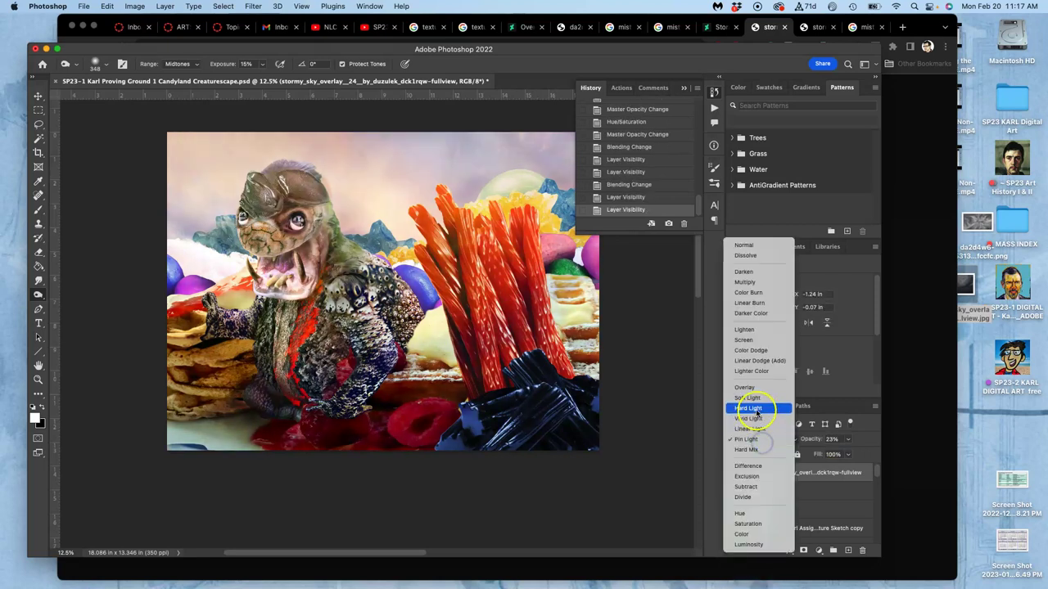
left_click(758, 390)
left_click(736, 474)
left_click(736, 473)
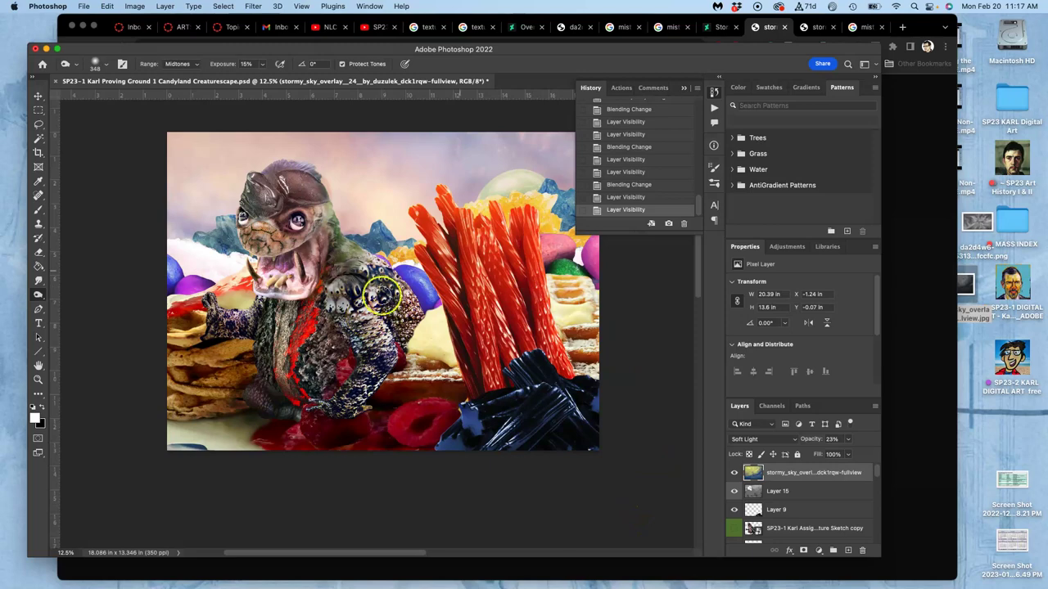
Examine the stormy sky overlay's effect up close on the creature's shoulder and background crystals by hiding and showing the layer
key("super+equal")
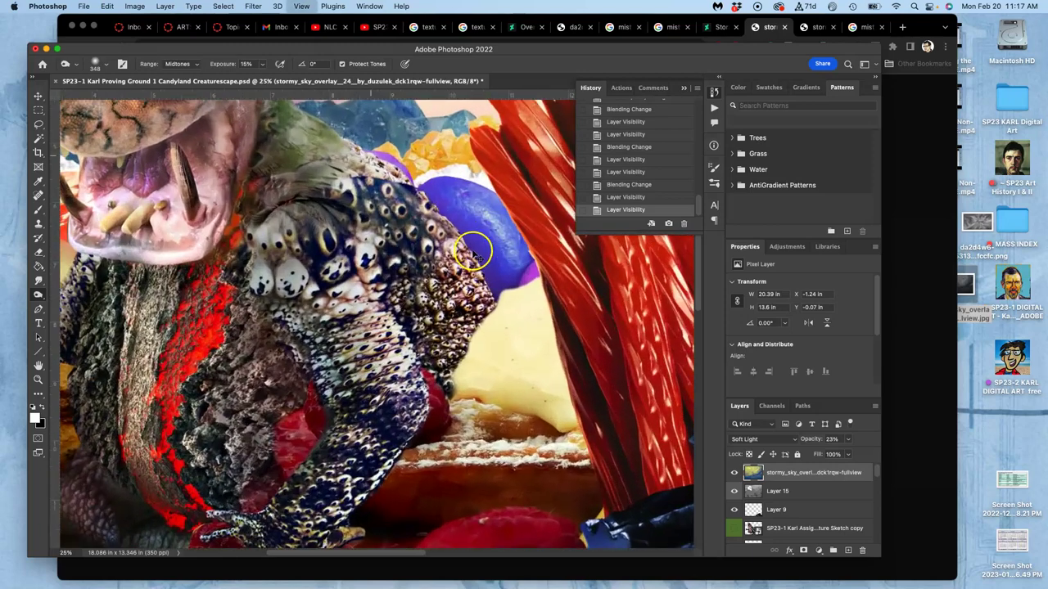
key("super+equal")
scroll(472, 239, "up", 5)
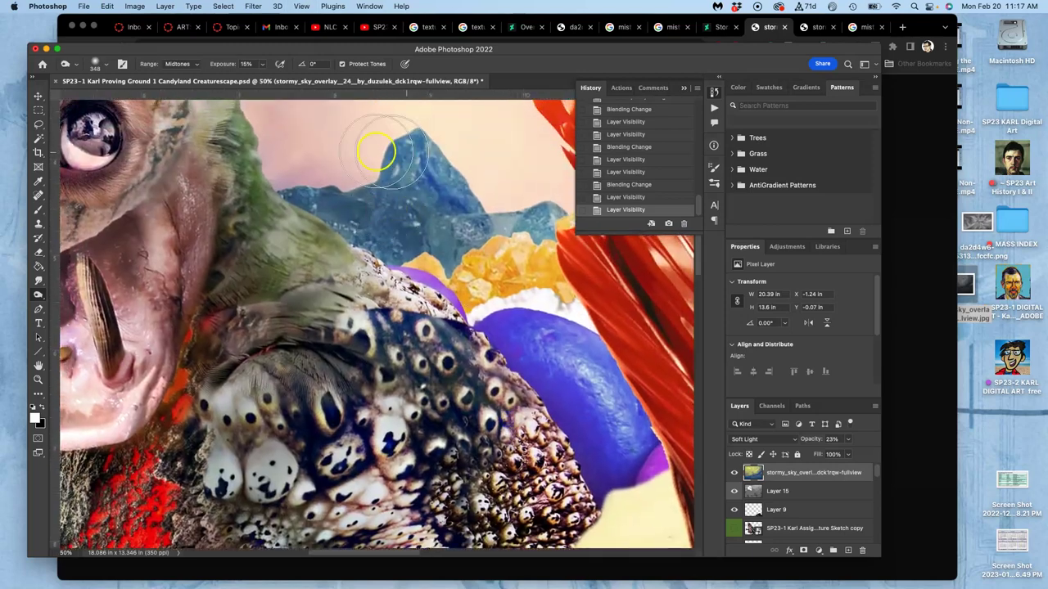
left_click(735, 472)
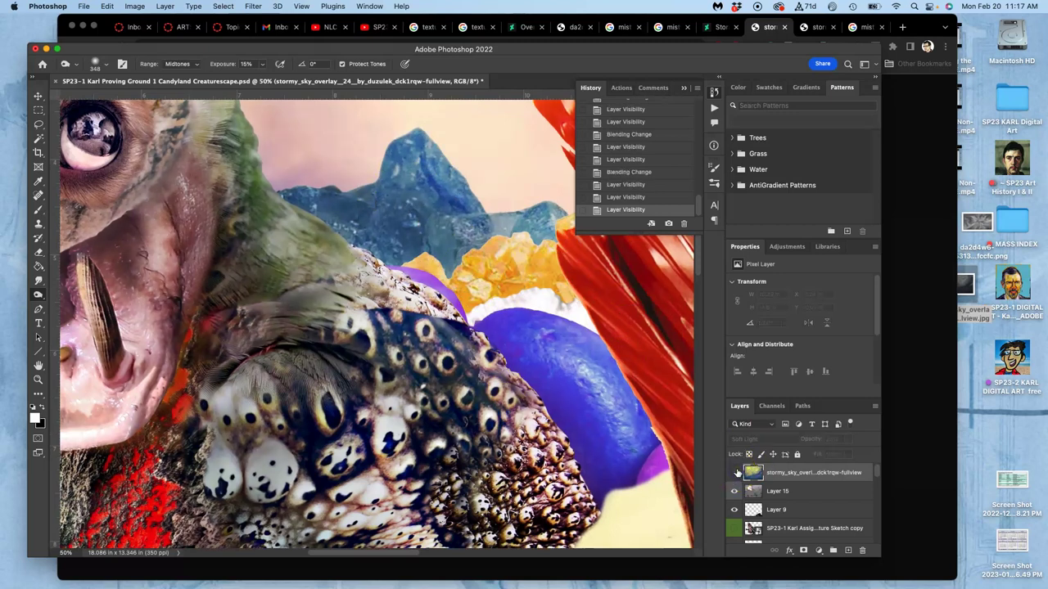
left_click(735, 472)
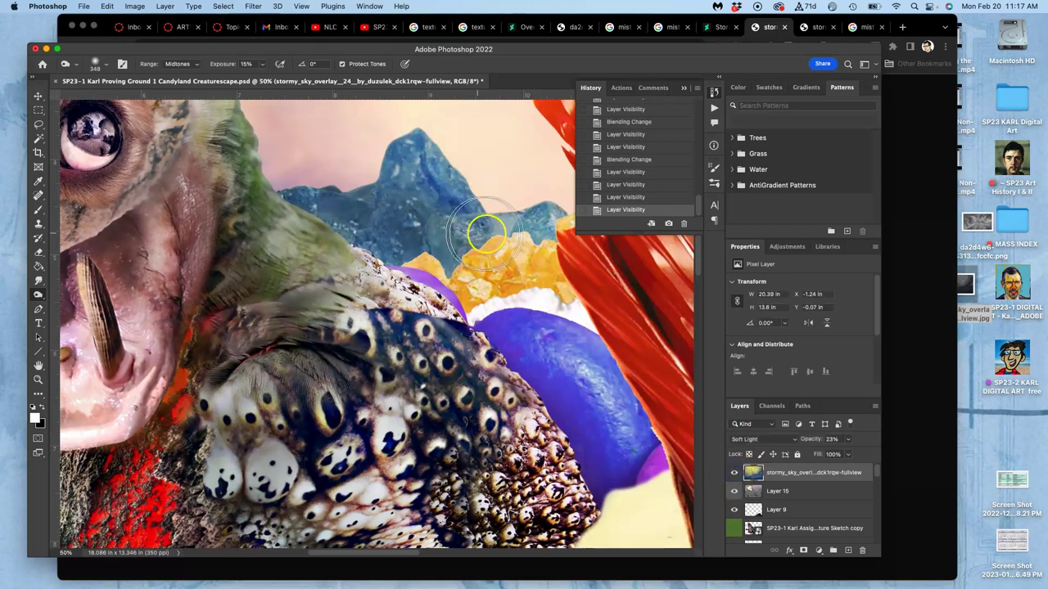
key("super+minus")
key("super+minus")
key("super+minus")
key("super+minus")
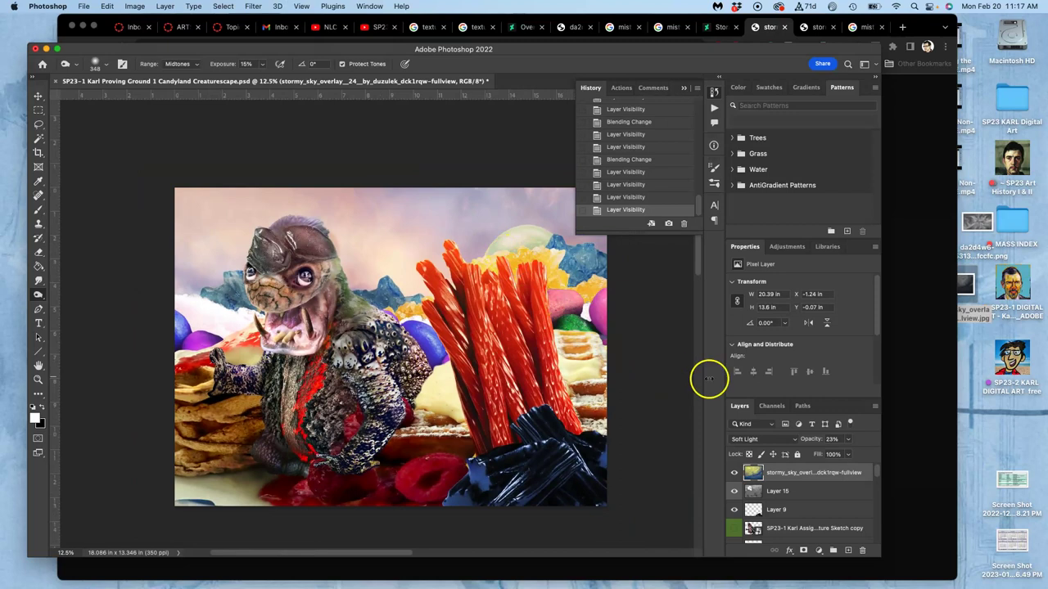
Place the grey swirling texture PNG from the desktop over the collage and rasterize its layer
left_click_drag(976, 223, 525, 340)
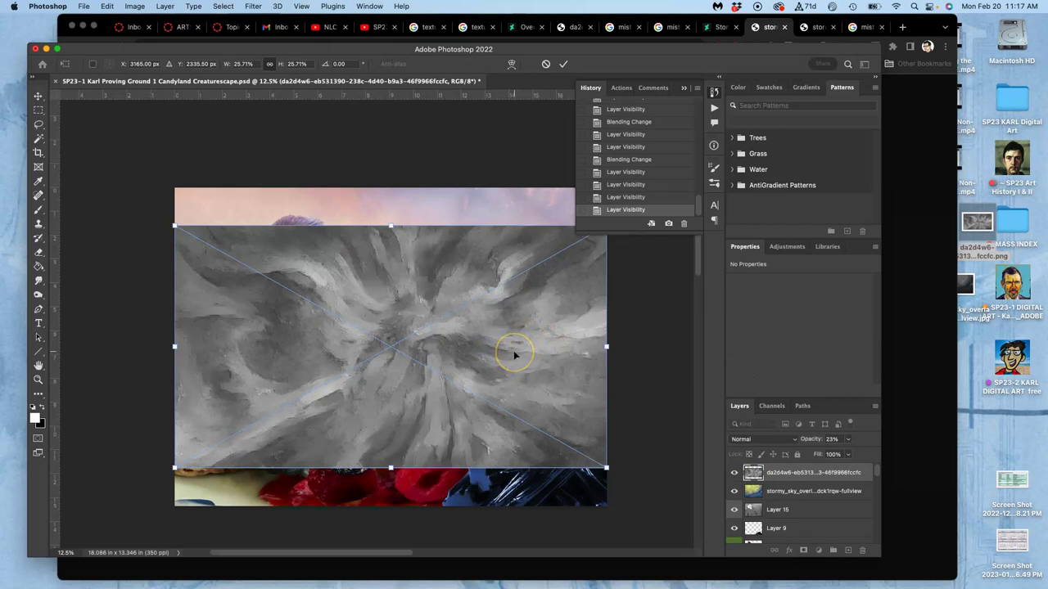
key("Return")
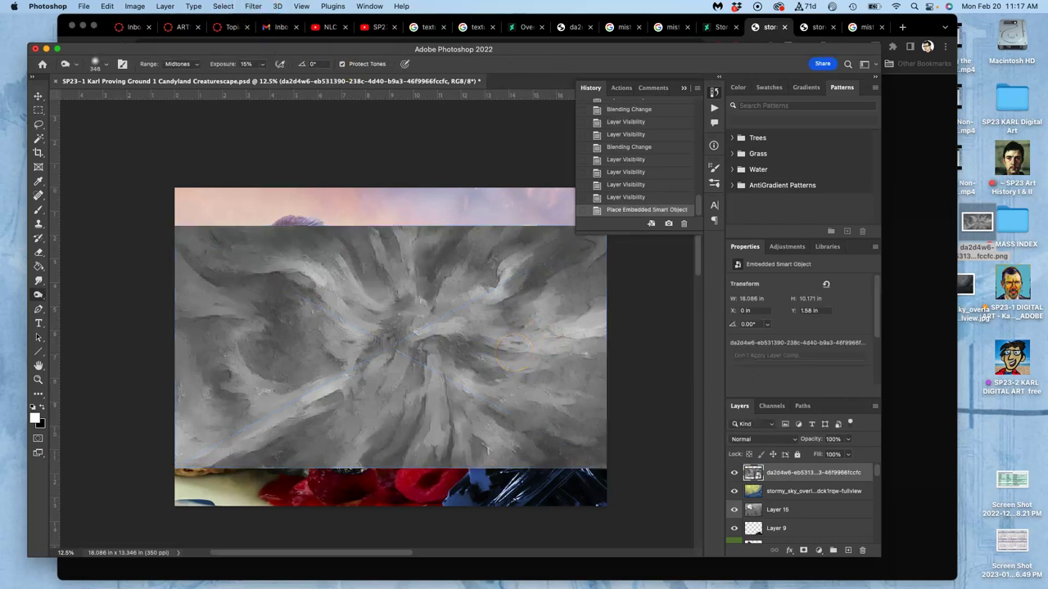
left_click(253, 6)
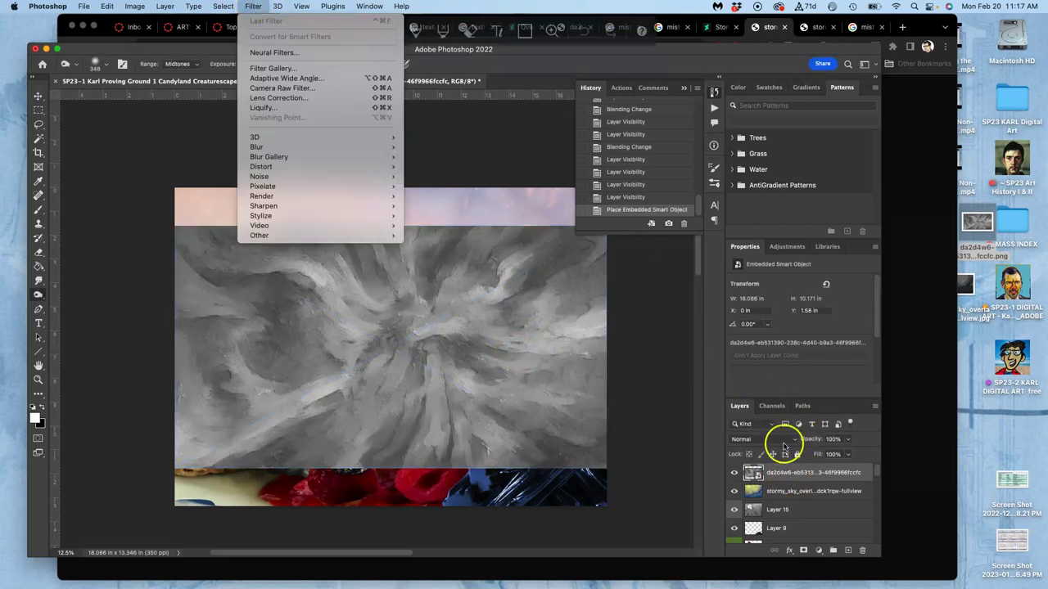
right_click(784, 474)
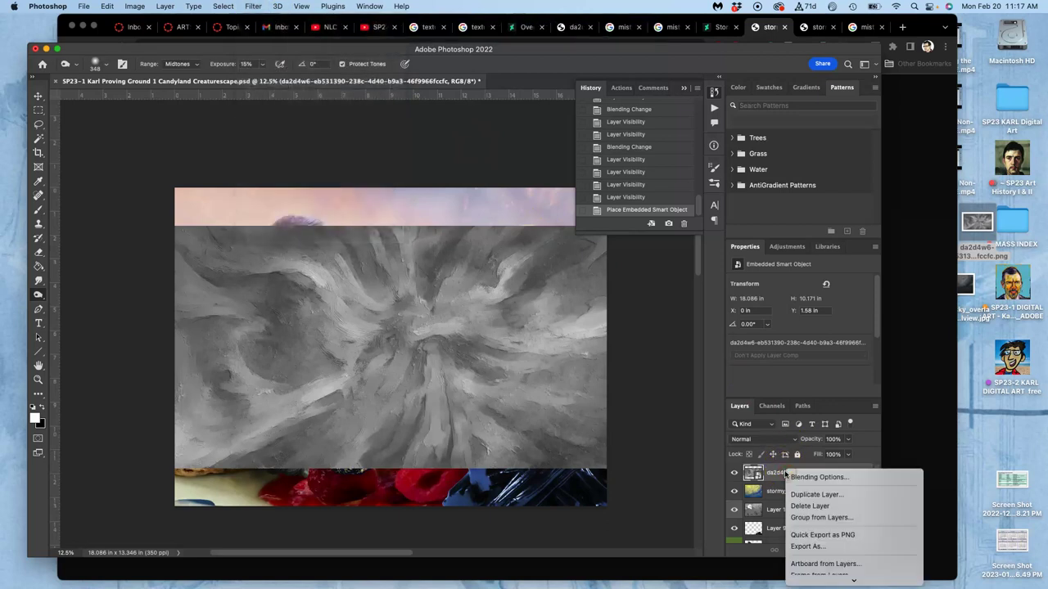
mouse_move(819, 575)
left_click(815, 491)
left_click(746, 460)
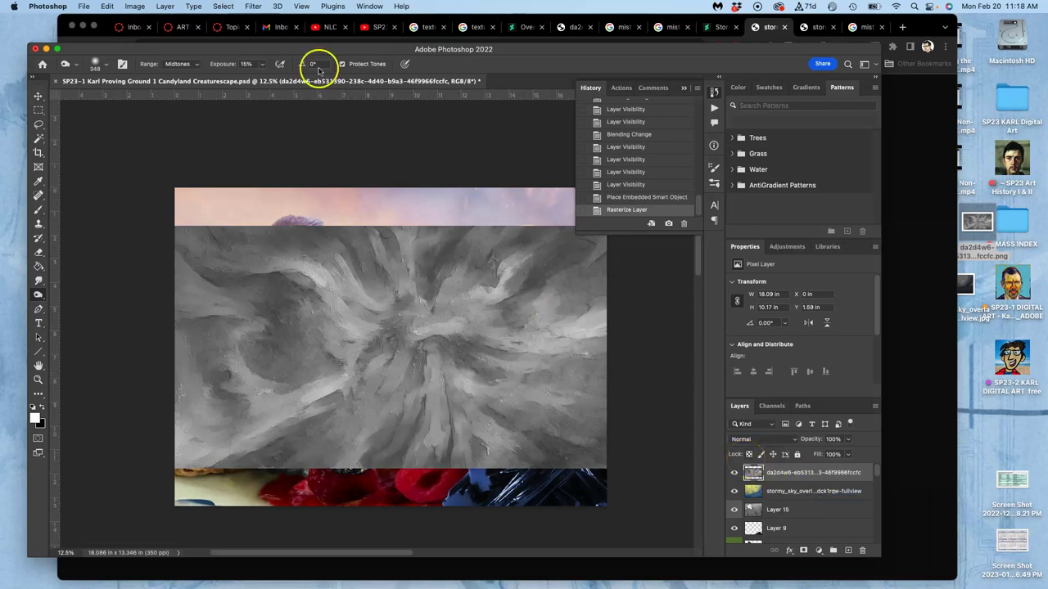
Apply a Gaussian Blur with a radius of 70.7 pixels to the grey texture layer
left_click(253, 7)
mouse_move(265, 146)
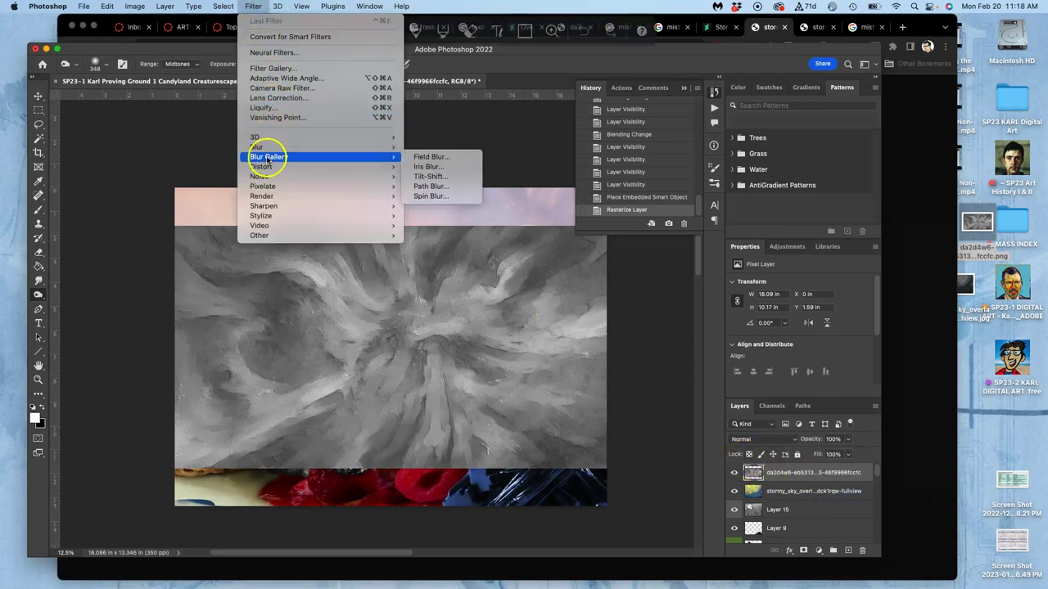
left_click(438, 186)
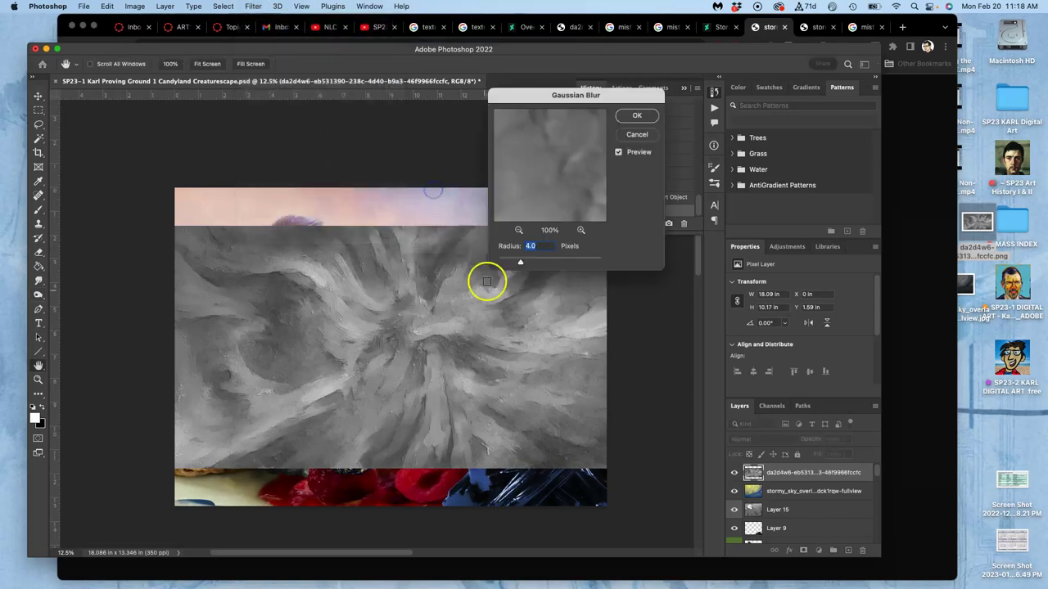
mouse_move(556, 260)
left_mouse_down()
mouse_move(565, 260)
mouse_move(556, 259)
left_mouse_up()
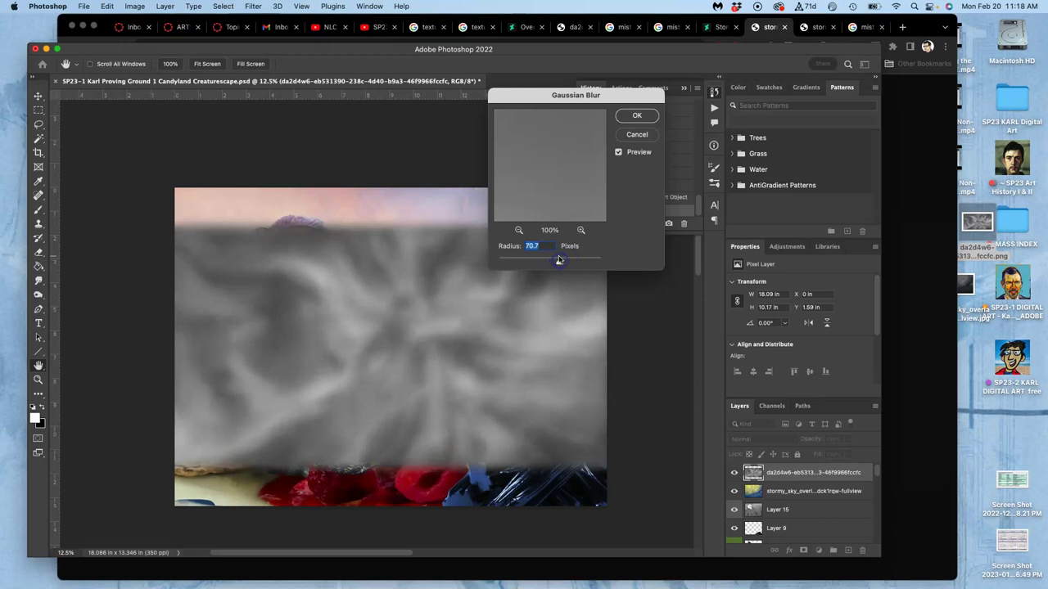
left_click(634, 119)
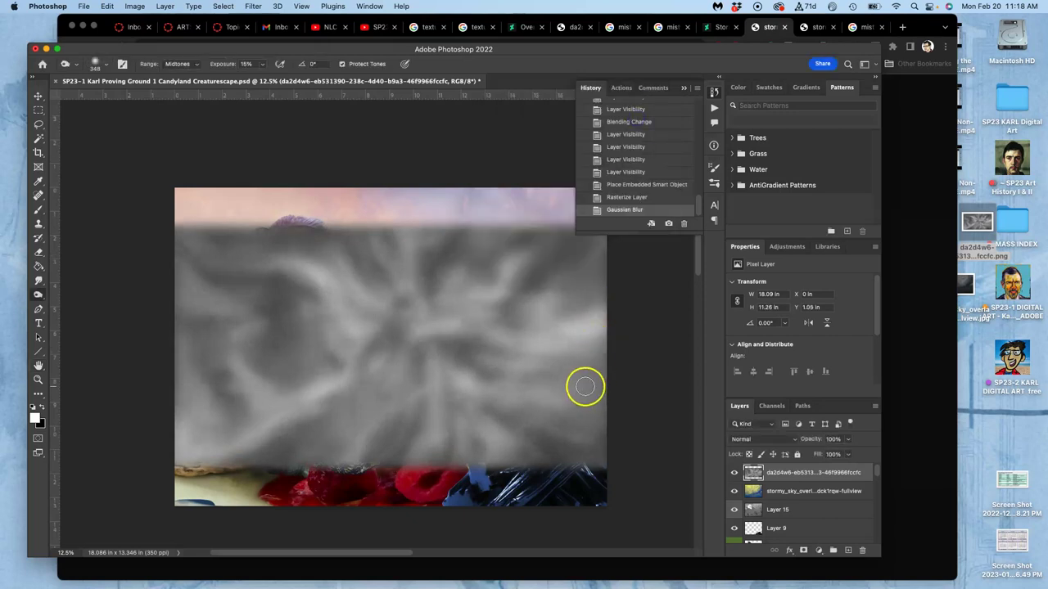
Enlarge and reposition the blurred texture to about 20.62 by 22.27 inches so it covers the whole canvas
key("ctrl+t")
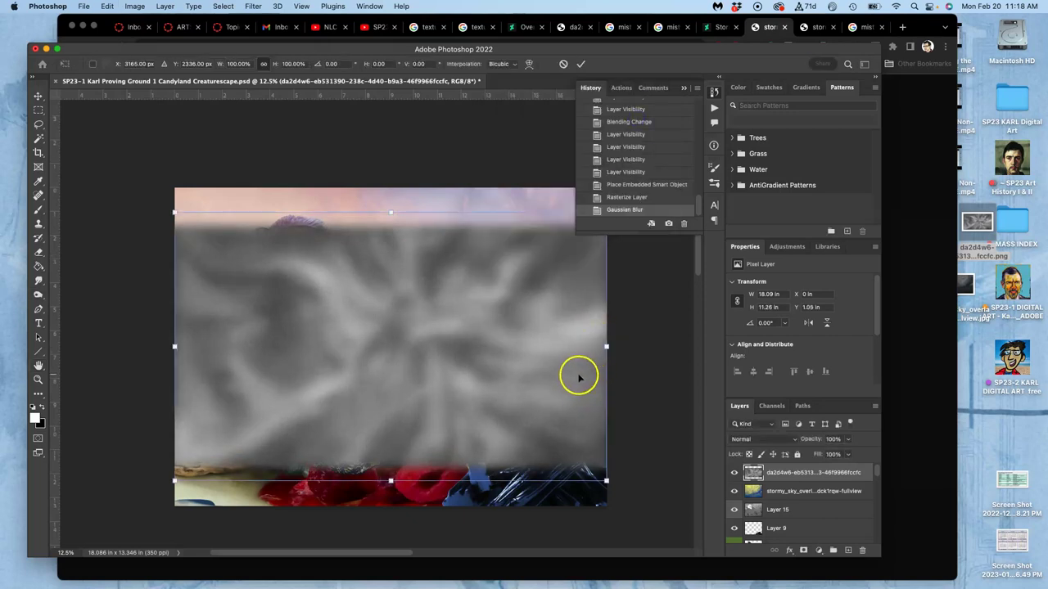
left_click_drag(391, 214, 321, 152)
left_click_drag(606, 480, 642, 324)
left_click_drag(499, 364, 504, 362)
left_click_drag(515, 374, 547, 480)
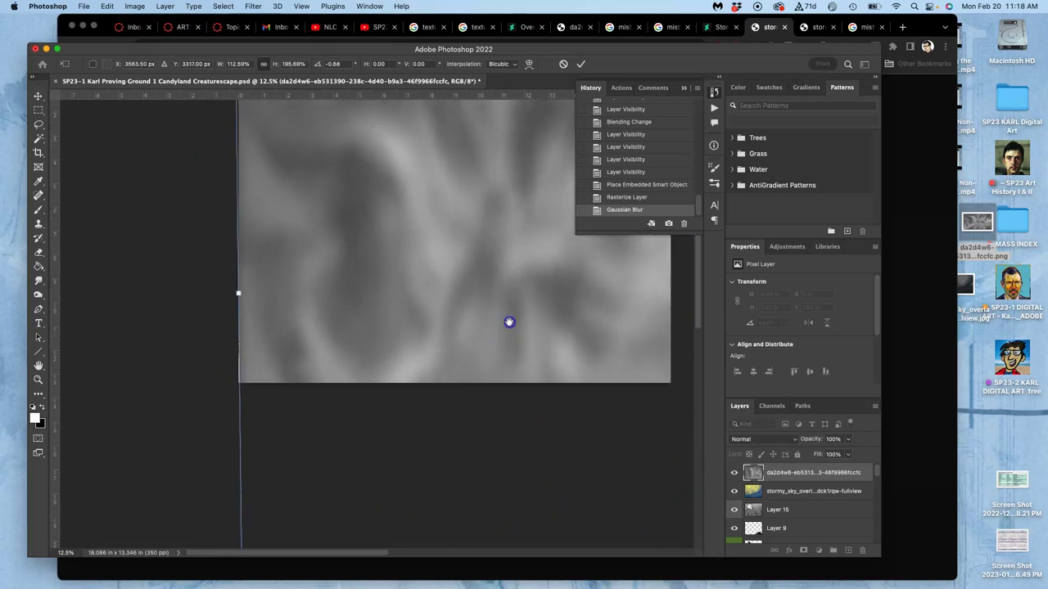
left_click_drag(510, 323, 487, 411)
left_click_drag(514, 351, 504, 243)
key("Return")
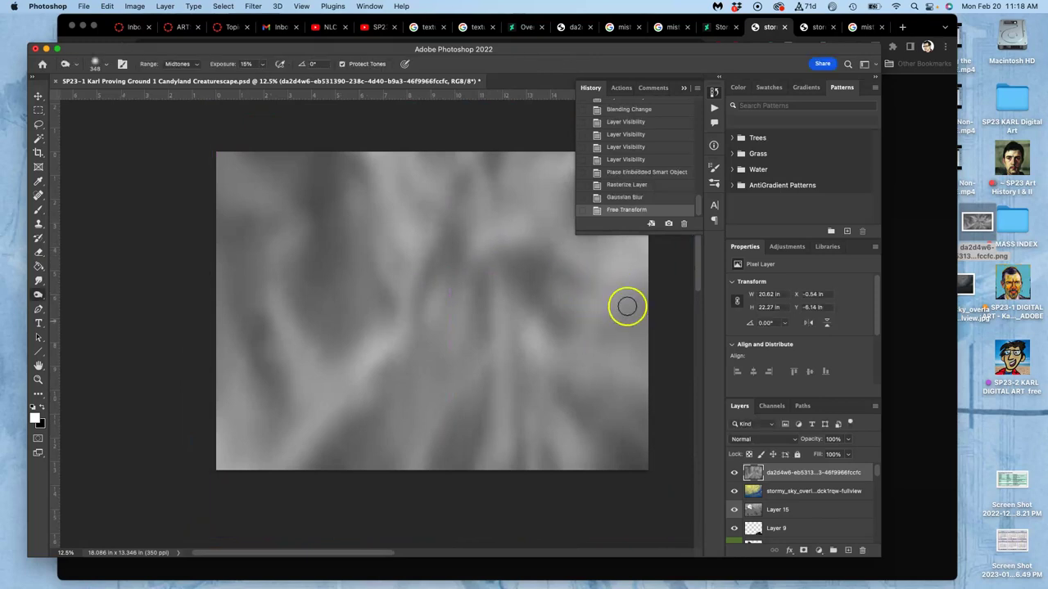
Set the blurred texture layer's blend mode to Overlay and compare the collage with the layer hidden and shown
key("super+minus")
left_click_drag(571, 342, 506, 355)
left_click(765, 439)
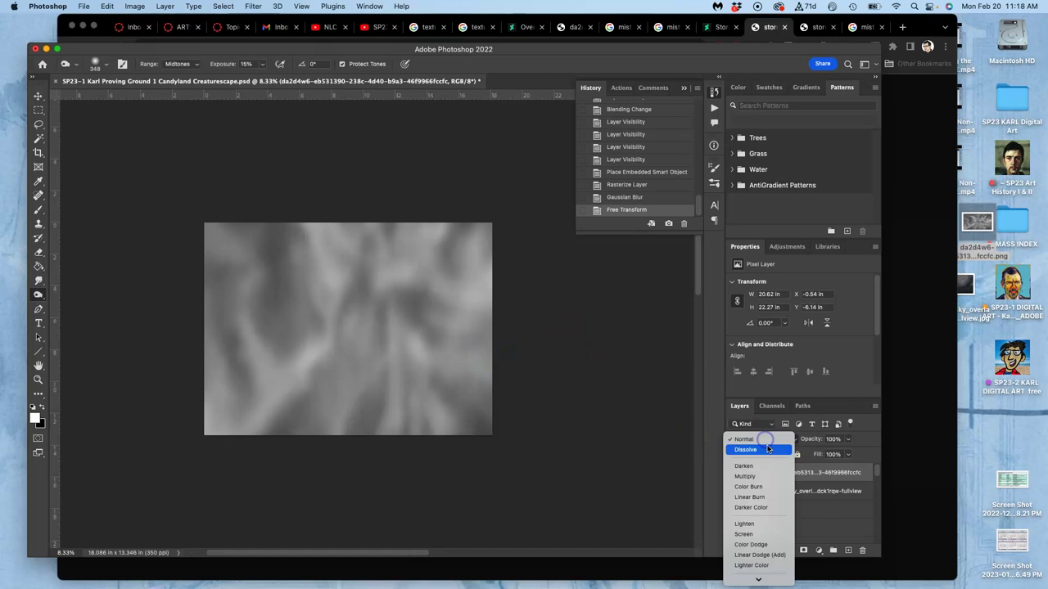
left_click(745, 501)
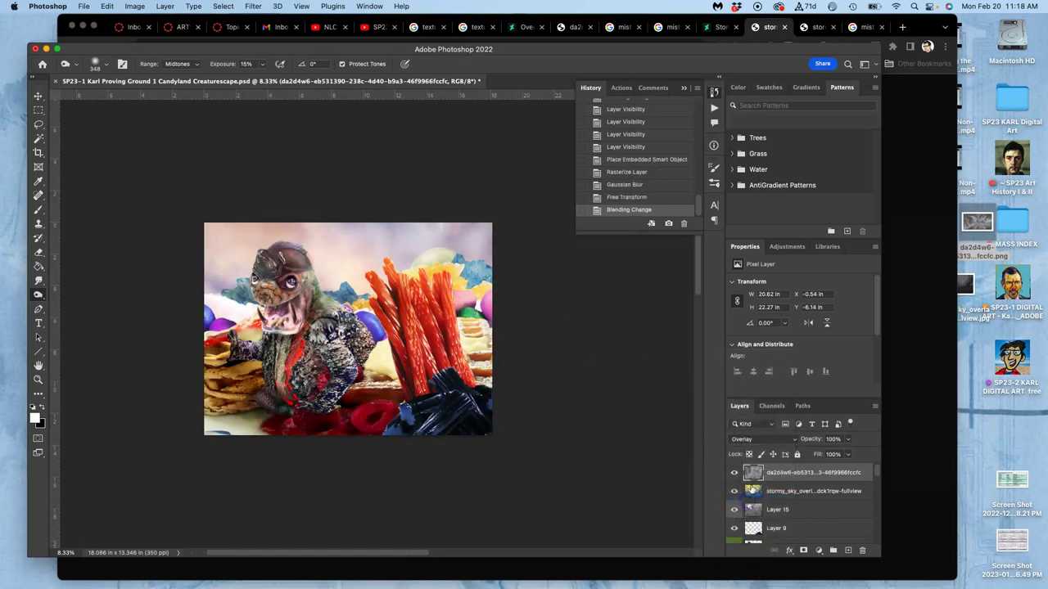
left_click(734, 473)
left_click(734, 473)
left_click(734, 473)
left_click(734, 473)
left_click(734, 473)
left_click(735, 473)
key("super+equal")
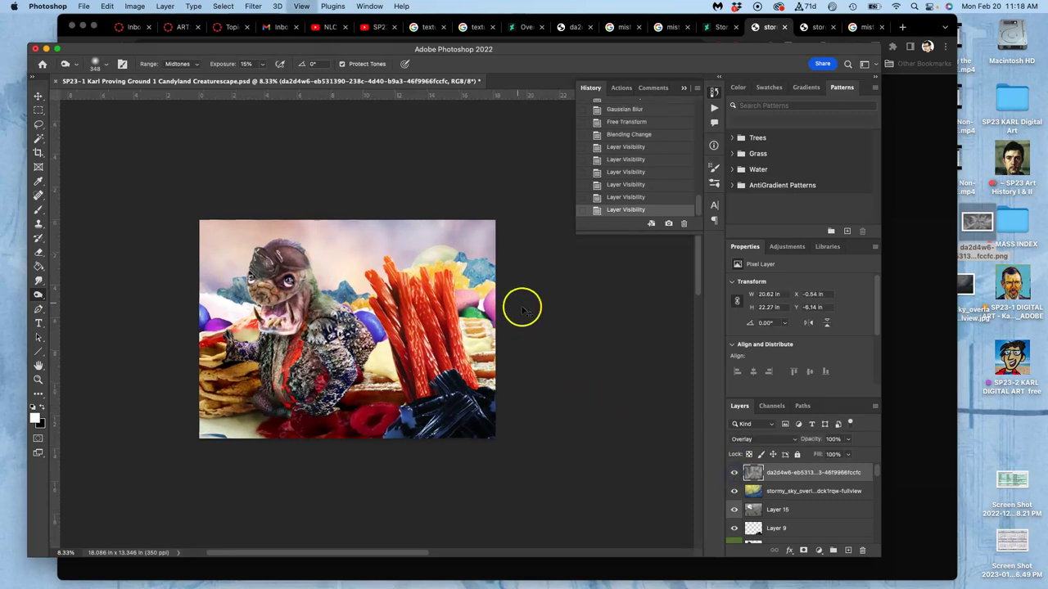
left_click_drag(428, 298, 433, 275)
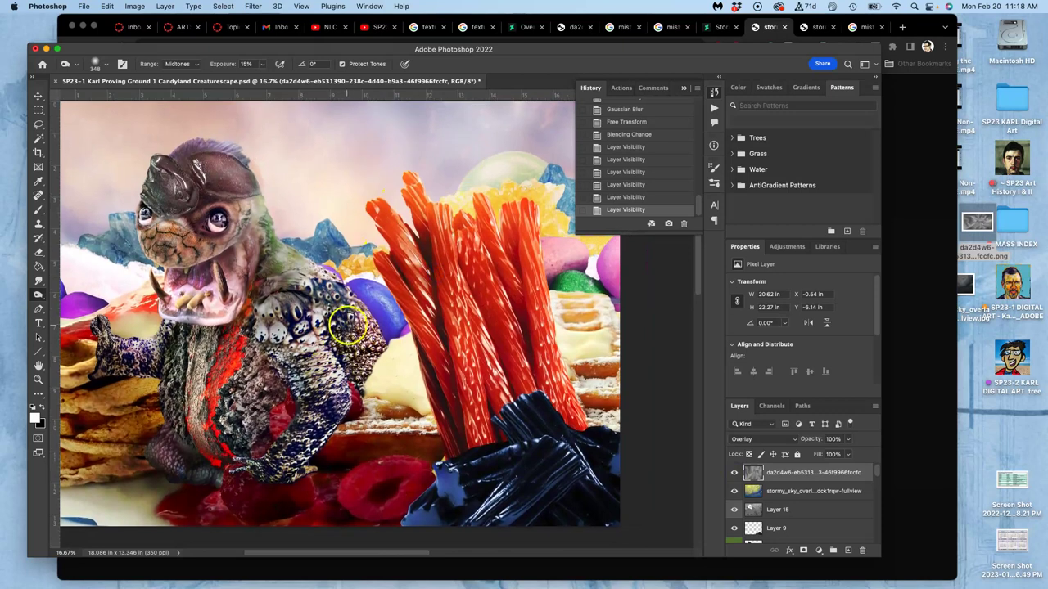
key("super+minus")
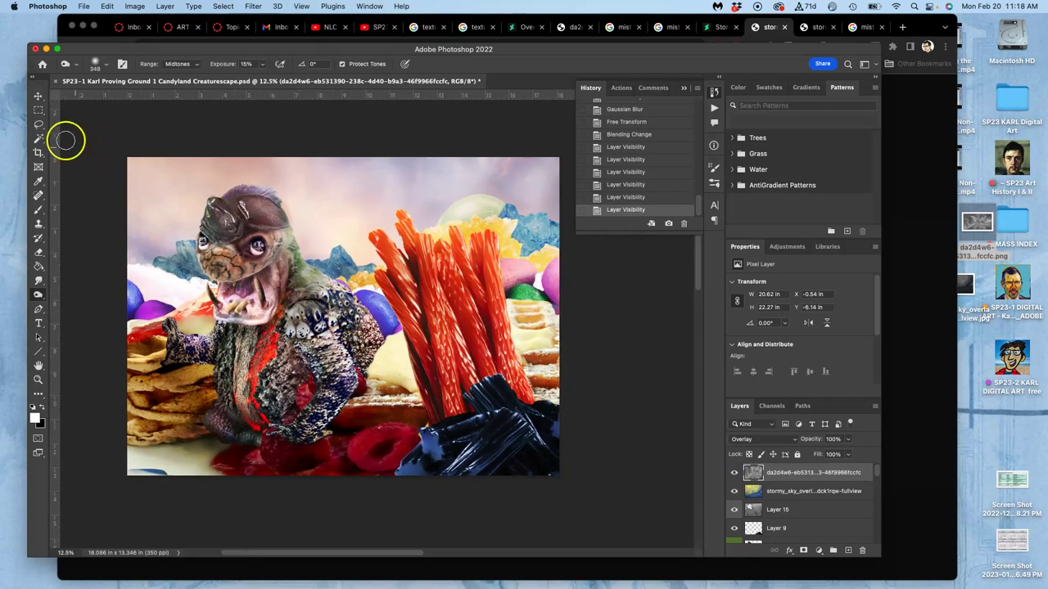
Lasso the area across the creature's head and the upper licorice with a 34 px feather, and copy that part of the texture to a new layer
left_click(38, 123)
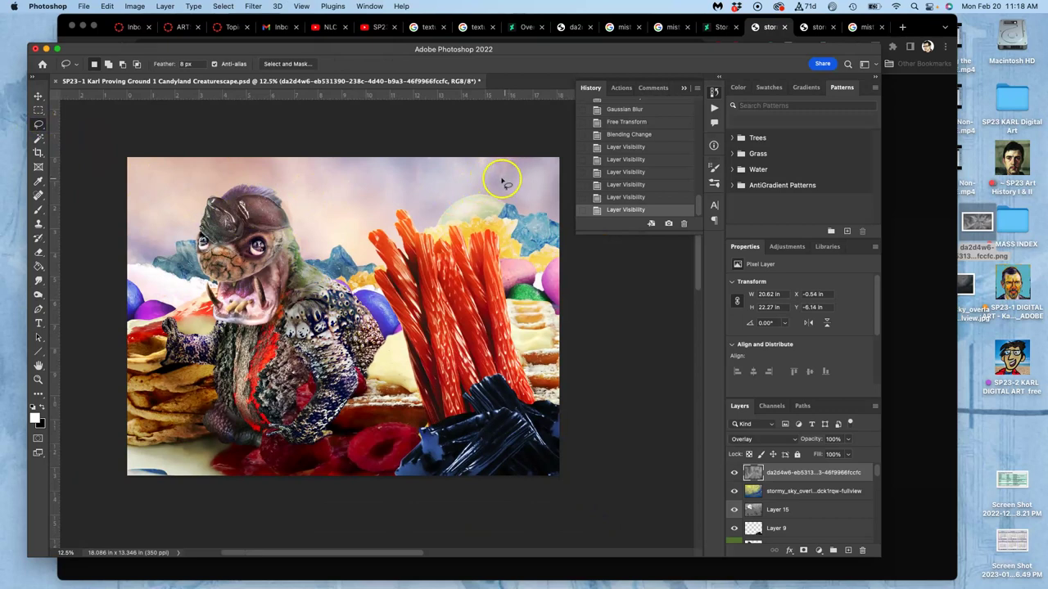
type("8")
left_click(165, 101)
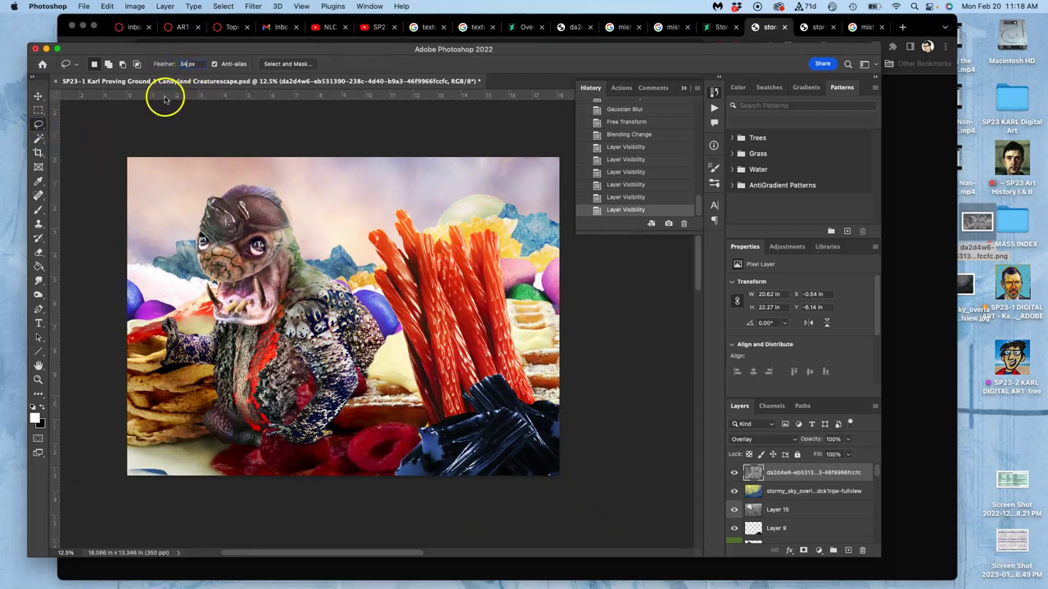
mouse_move(373, 199)
left_mouse_down()
mouse_move(238, 189)
mouse_move(145, 224)
left_mouse_up()
mouse_move(499, 260)
left_mouse_down()
mouse_move(515, 176)
mouse_move(493, 164)
left_mouse_up()
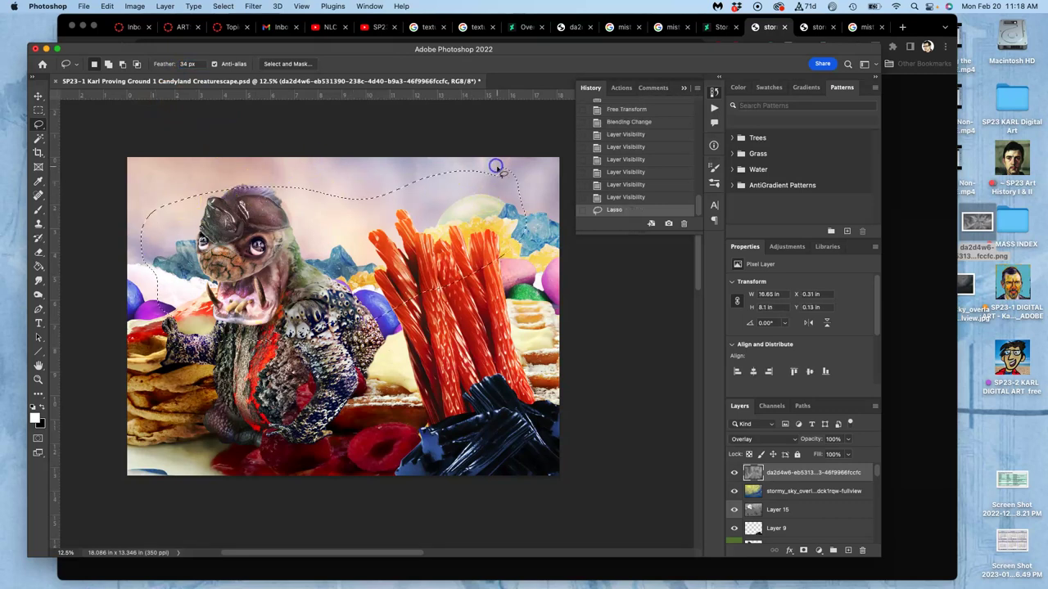
key("super+j")
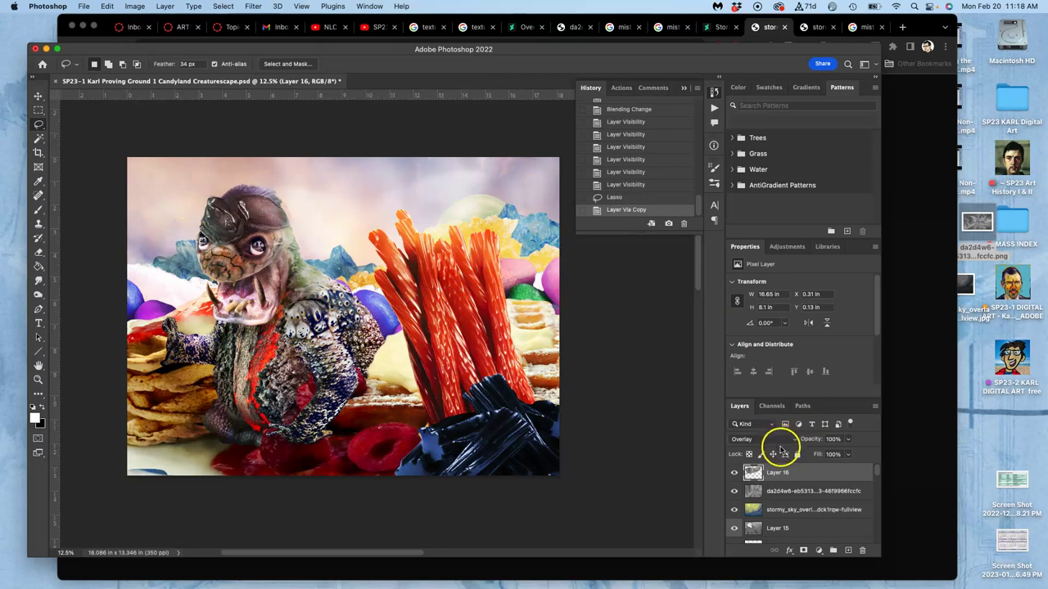
Switch the copied texture patch to Normal blending and brighten it with Levels, setting the midtone input to 1.51
left_click(734, 493)
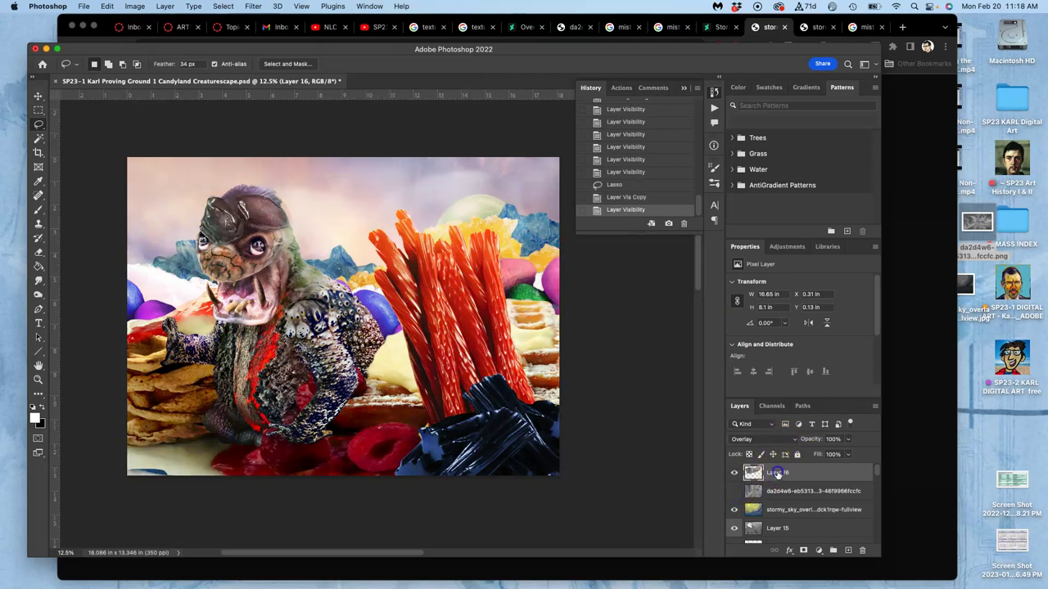
left_click(763, 440)
left_click(747, 297)
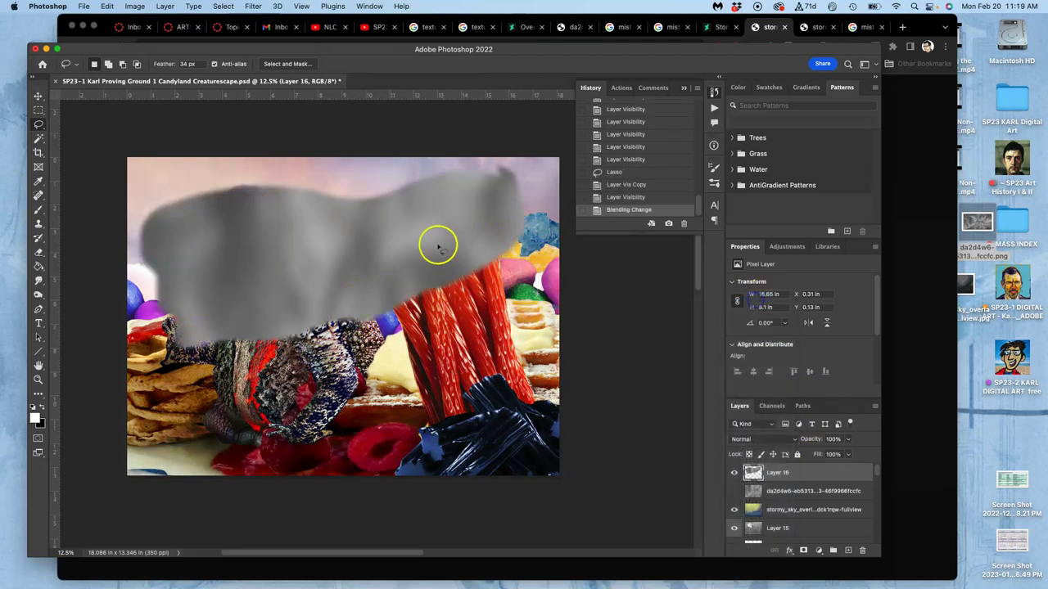
left_click(734, 491)
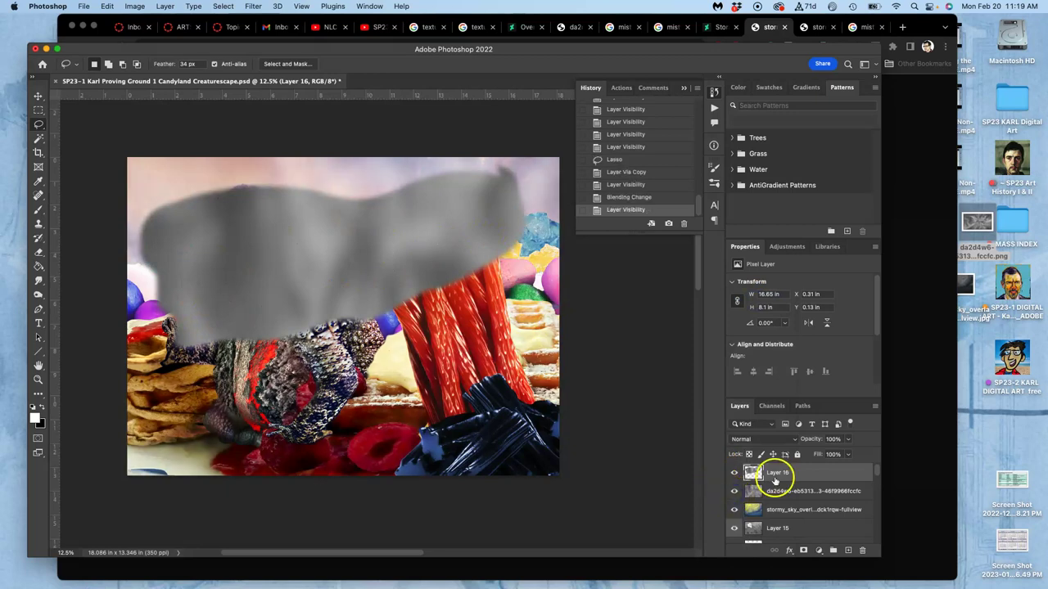
left_click(135, 7)
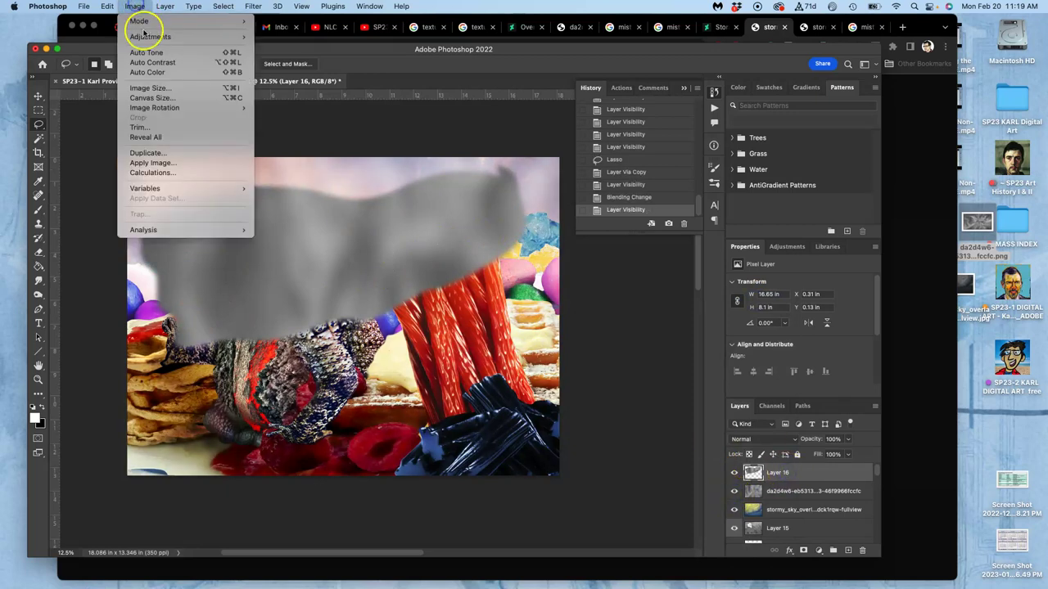
mouse_move(242, 38)
left_click(276, 47)
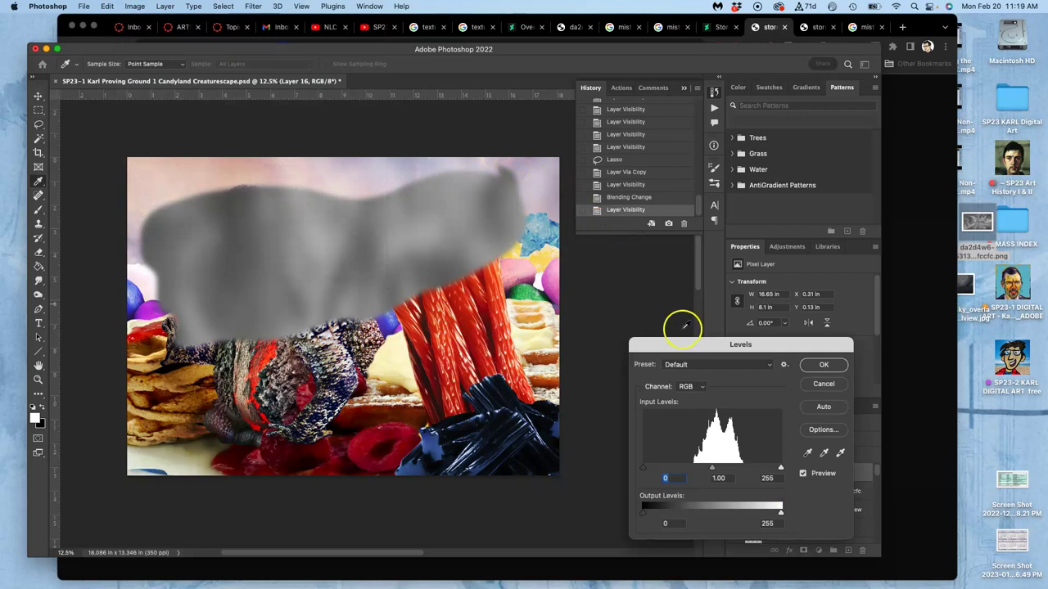
left_click_drag(709, 468, 692, 464)
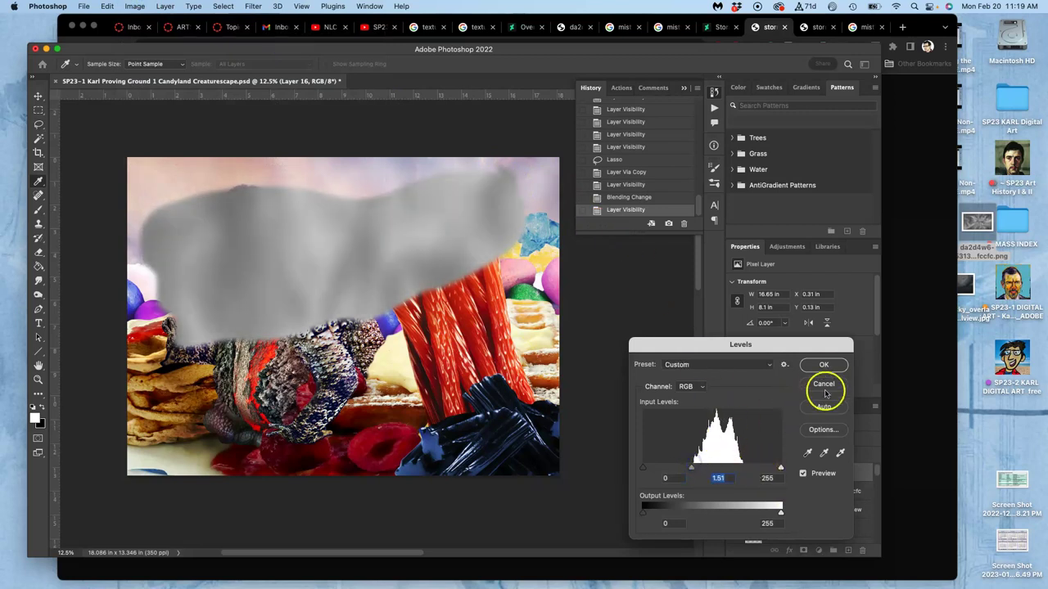
left_click(823, 364)
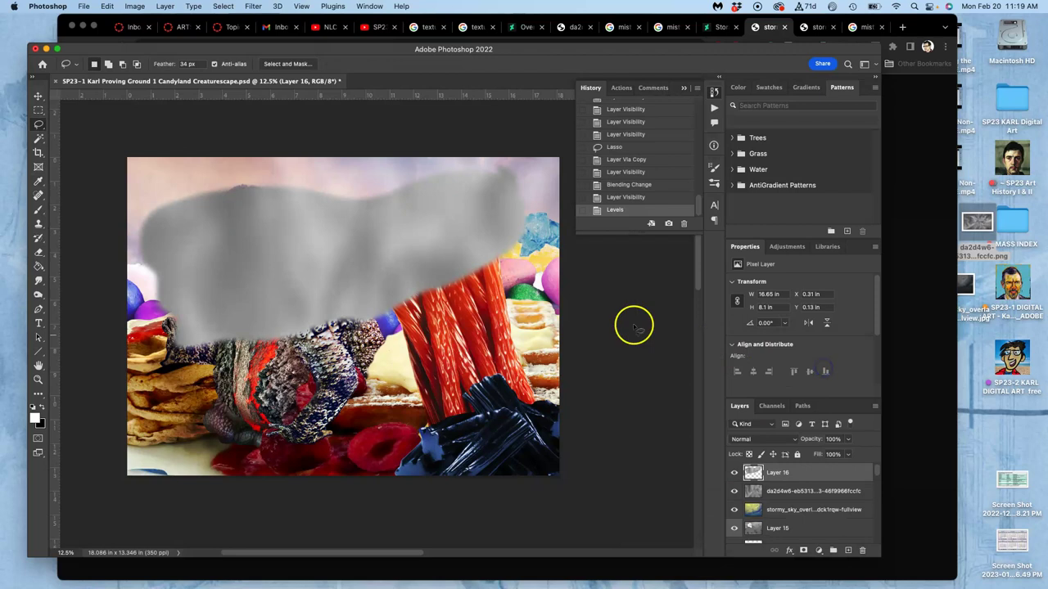
Set the patch's blend mode to Soft Light and move it down over the creature's body and the red licorice
left_click(759, 439)
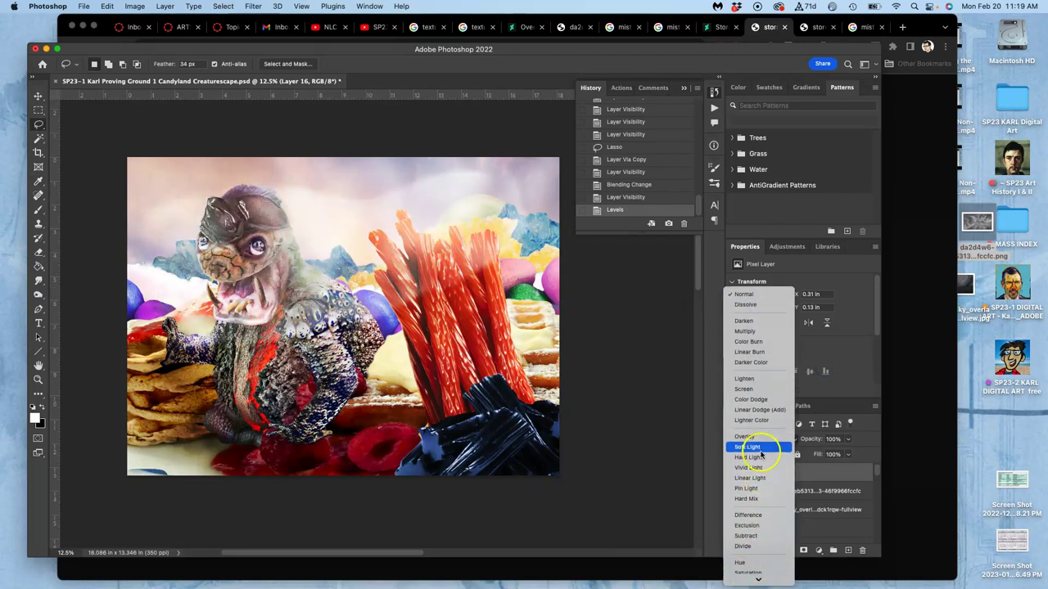
left_click(746, 457)
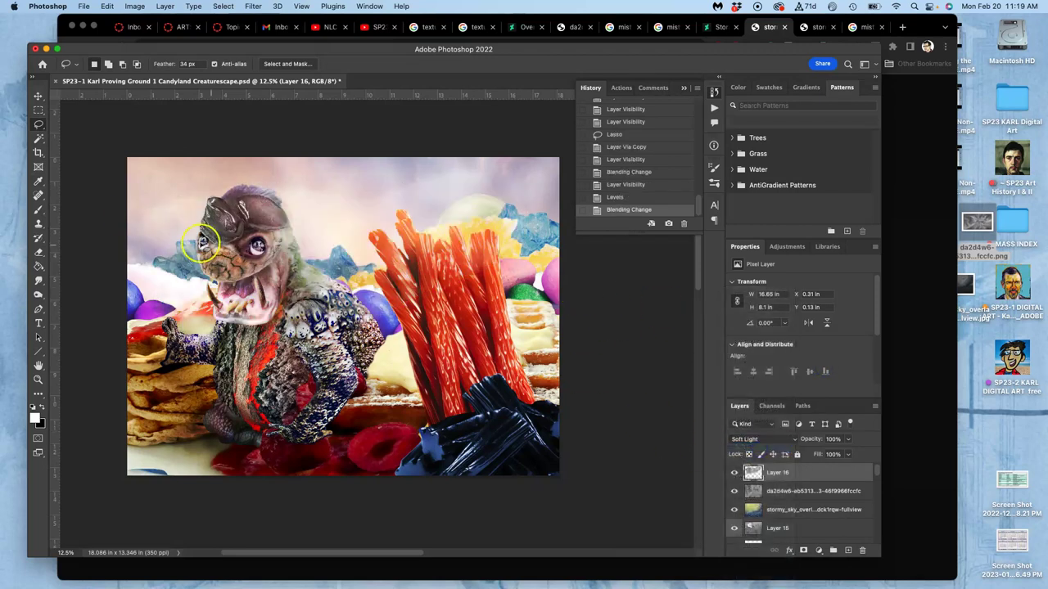
left_click(38, 97)
left_click_drag(363, 226, 381, 305)
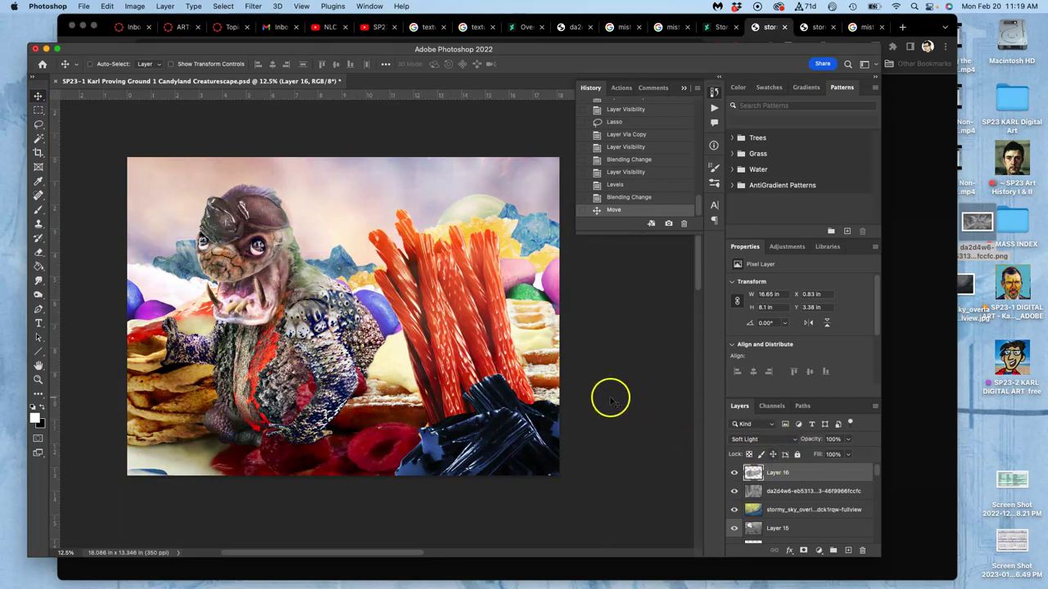
Duplicate the Soft Light patch five times and merge all the copies with the original into one layer
key("super+j")
key("super+j")
key("super+j")
key("super+j")
key("super+j")
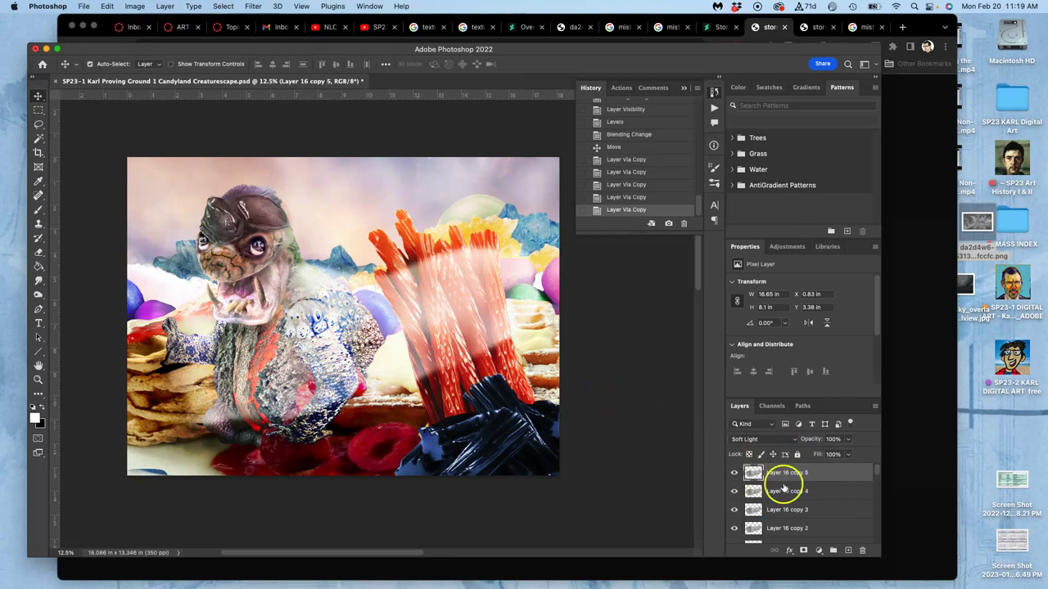
scroll(873, 486, "down", 2)
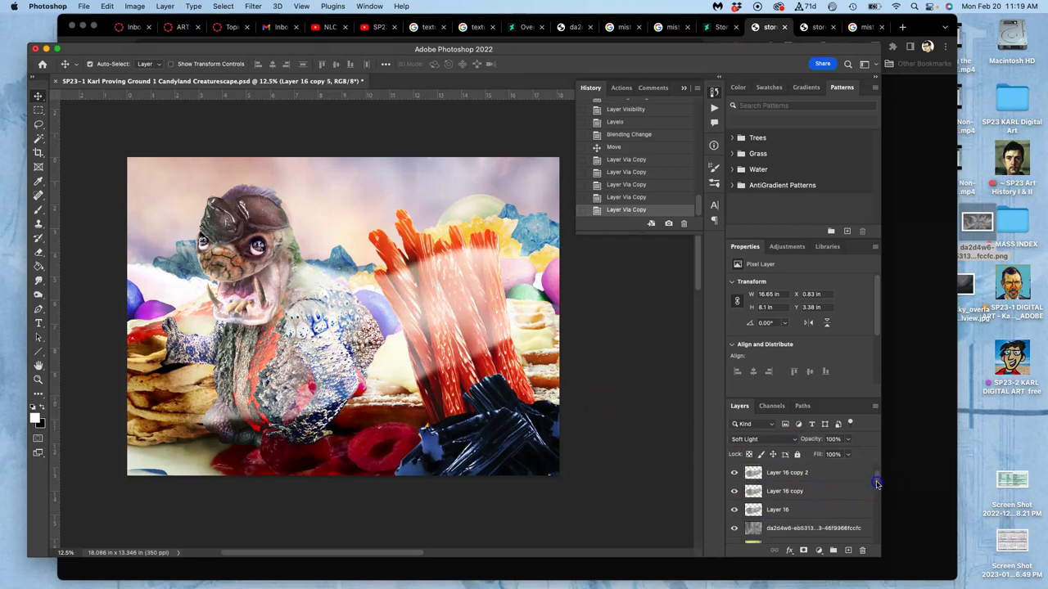
left_click(824, 492, "shift")
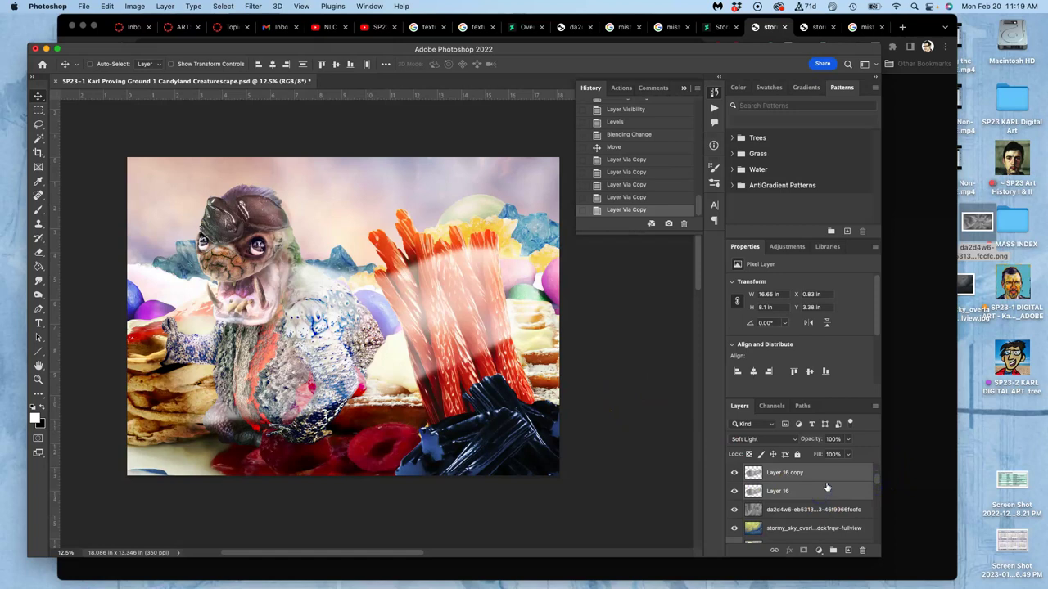
key("ctrl+e")
Set the merged texture patch to Soft Light, move it down over the licorice, and enlarge it to 18.32 × 9.06 in
left_click(771, 440)
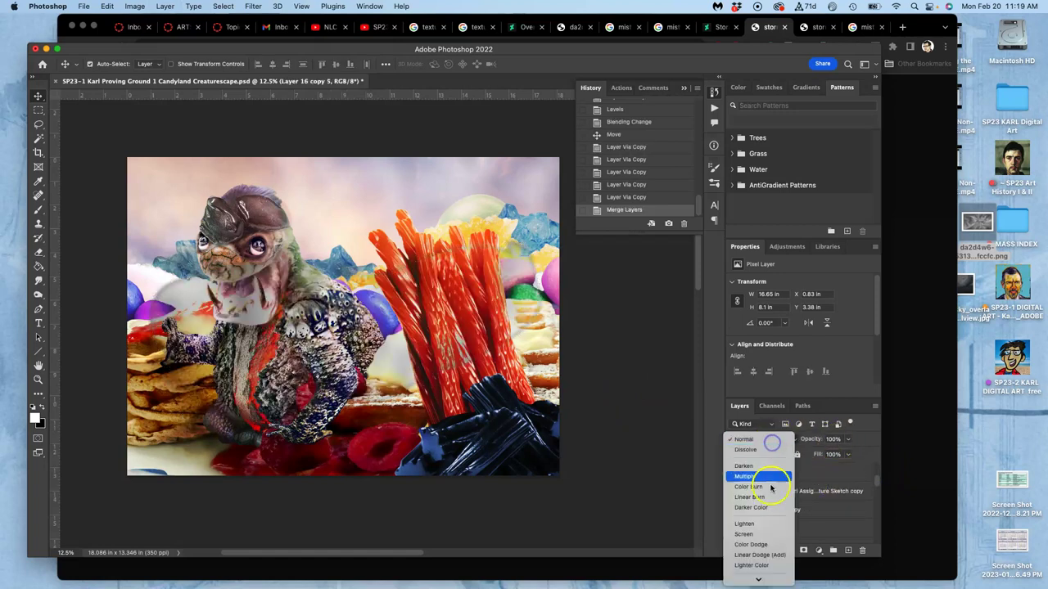
left_click(755, 510)
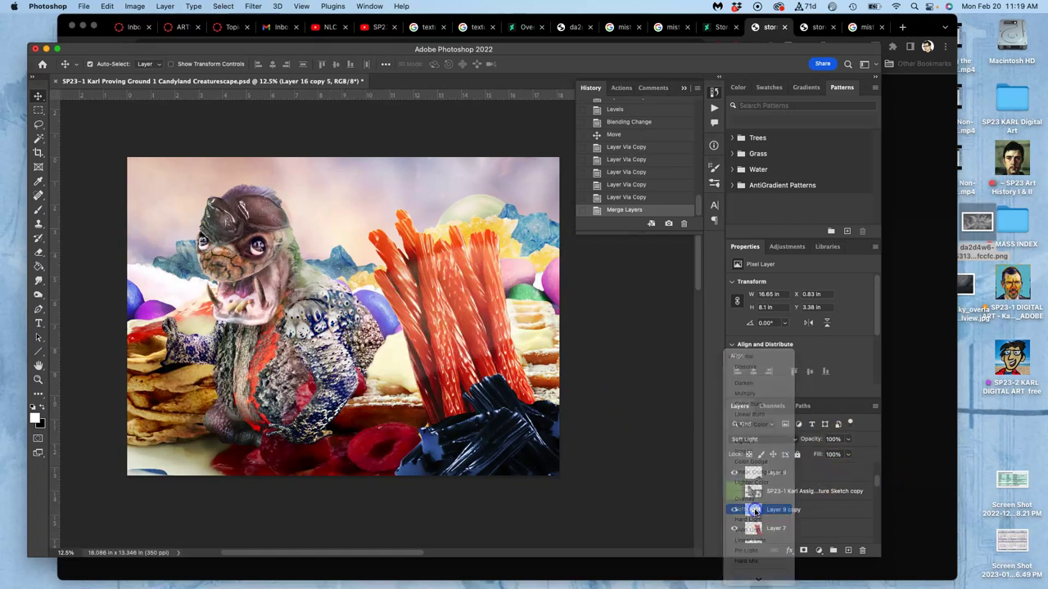
left_click_drag(461, 304, 499, 384)
key("super+t")
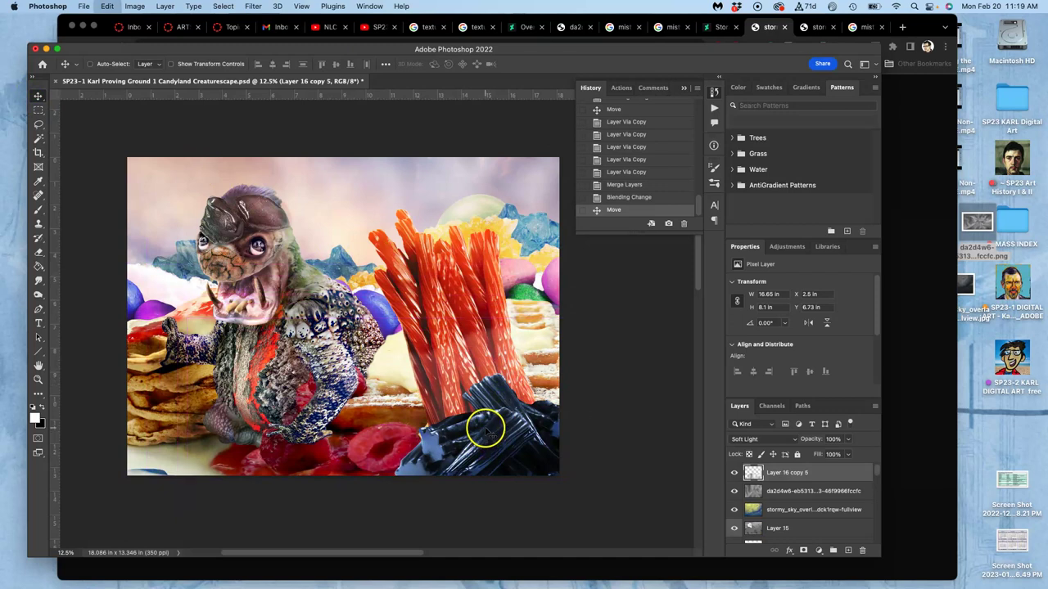
key("super+t")
left_click_drag(193, 325, 152, 302)
key("Return")
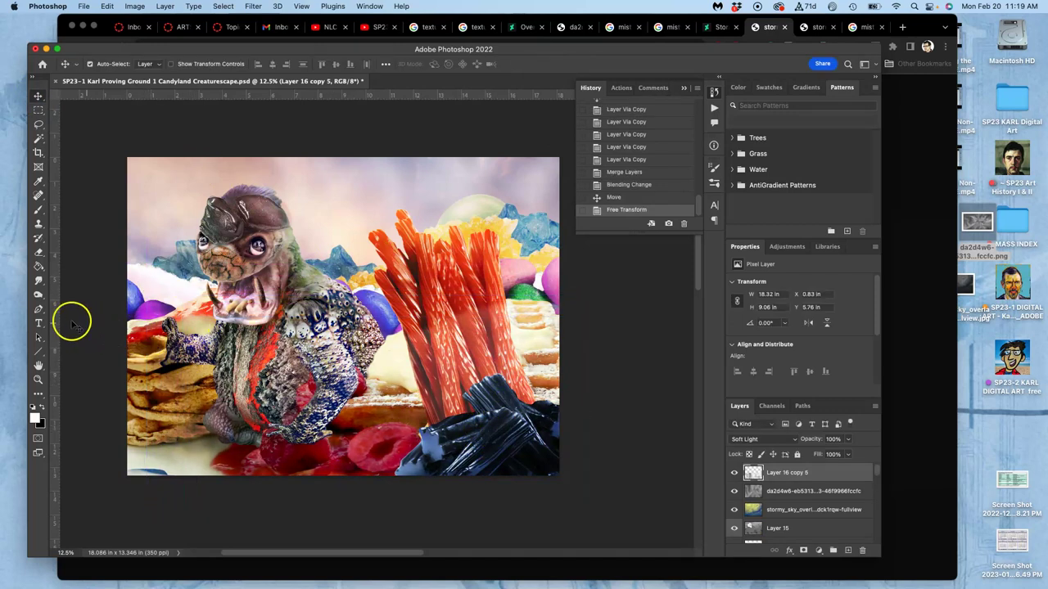
Erase parts of the texture patch over the red and black licorice with a soft 1040 px eraser
left_click(38, 252)
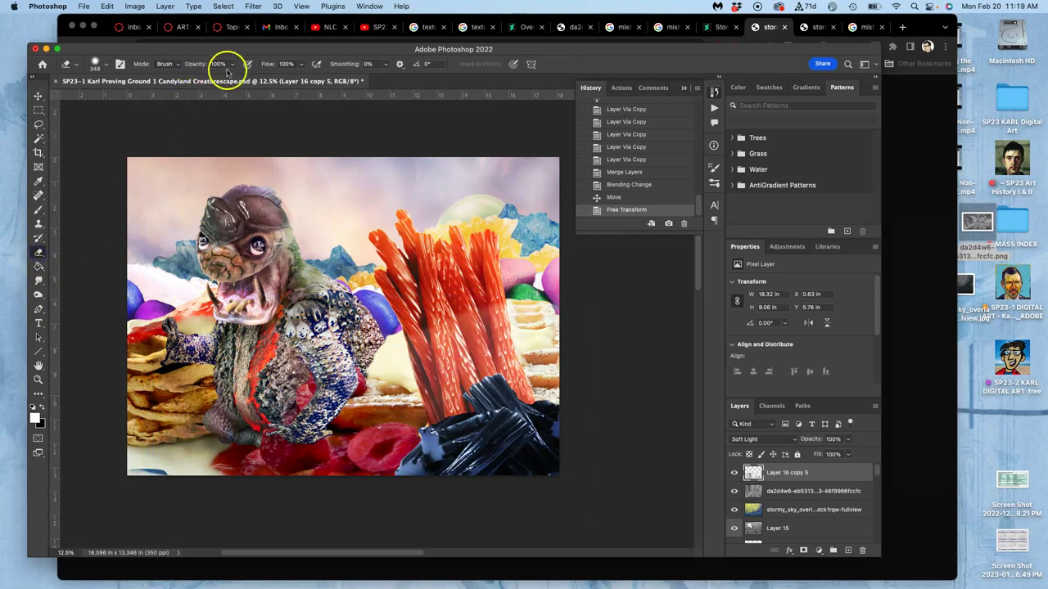
left_click(104, 68)
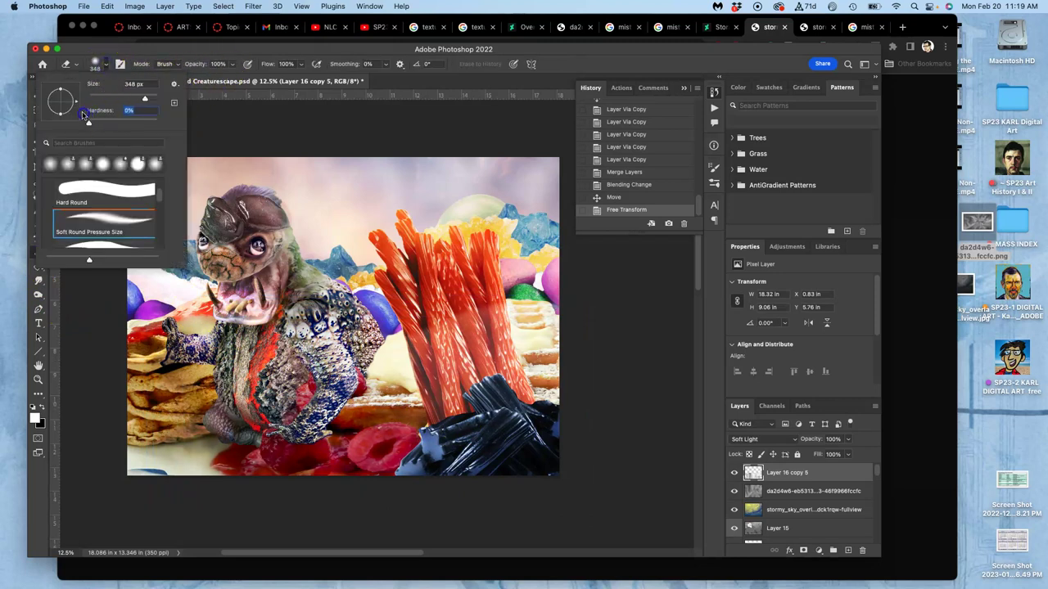
left_click_drag(152, 98, 147, 98)
left_click(439, 281)
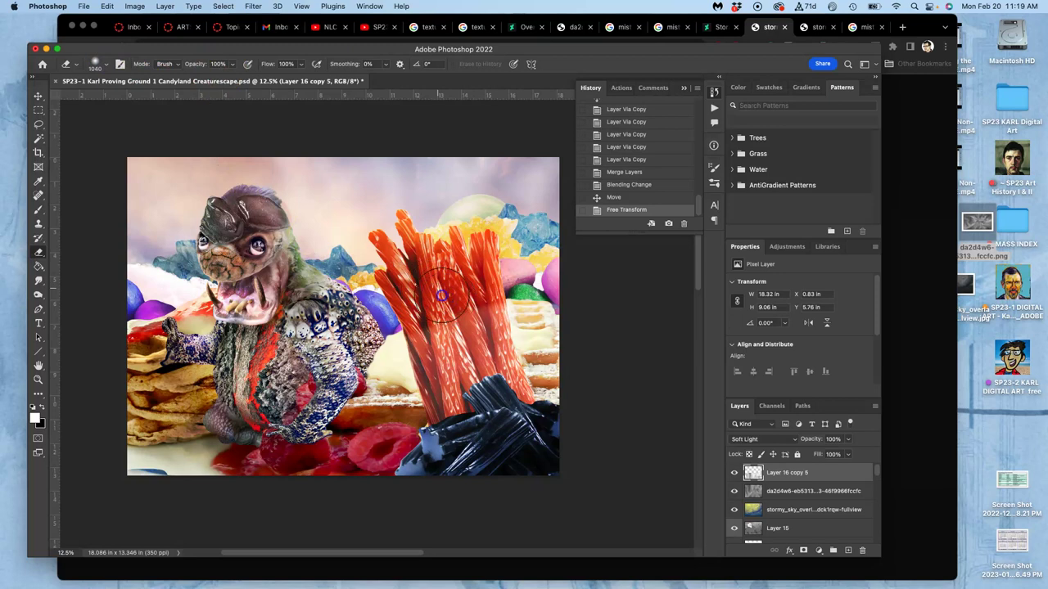
mouse_move(452, 337)
left_mouse_down()
mouse_move(456, 394)
mouse_move(411, 291)
mouse_move(437, 298)
mouse_move(457, 382)
left_mouse_up()
left_click_drag(488, 419, 464, 401)
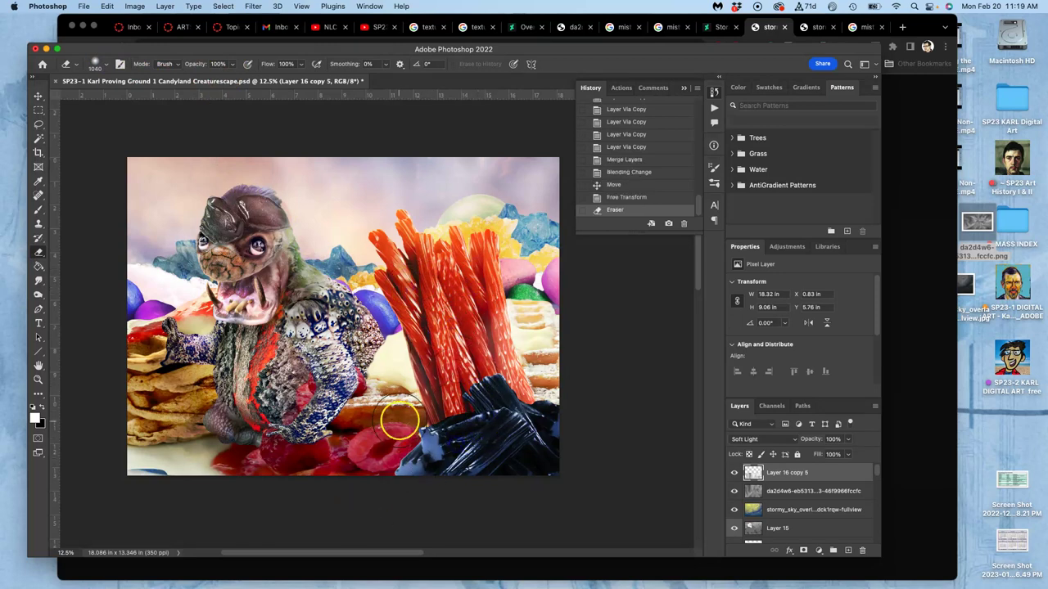
Erase the texture patch around the creature's body and beside the licorice, and compare the image with the patch hidden and shown
mouse_move(314, 403)
left_mouse_down()
mouse_move(278, 317)
mouse_move(259, 383)
mouse_move(215, 422)
mouse_move(250, 370)
mouse_move(224, 386)
mouse_move(169, 442)
left_mouse_up()
key("super+z")
left_click_drag(389, 346, 350, 377)
mouse_move(302, 352)
left_mouse_down()
mouse_move(317, 299)
mouse_move(285, 282)
mouse_move(302, 261)
mouse_move(274, 238)
left_mouse_up()
mouse_move(414, 249)
left_mouse_down()
mouse_move(400, 235)
mouse_move(396, 244)
left_mouse_up()
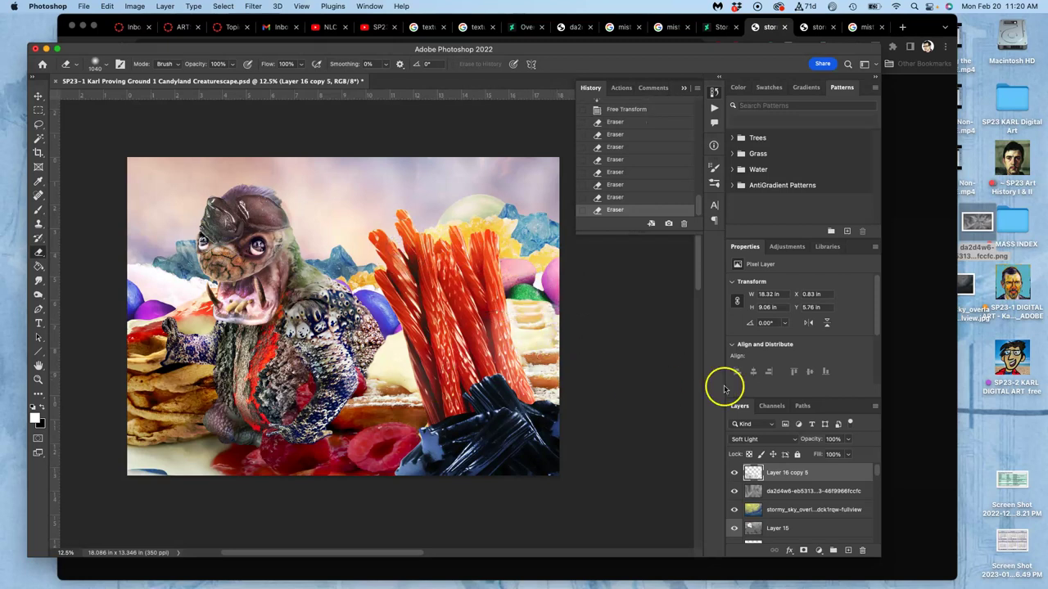
left_click(734, 473)
left_click(735, 473)
left_click(734, 473)
left_click(735, 473)
Erase more of the texture patch across the cherries, waffles and foreground cream, checking the effect by hiding and showing the patch
mouse_move(389, 439)
left_mouse_down()
mouse_move(220, 467)
mouse_move(289, 428)
mouse_move(381, 445)
mouse_move(356, 444)
mouse_move(542, 391)
mouse_move(531, 356)
mouse_move(582, 356)
left_mouse_up()
left_click(402, 396)
left_click(179, 430)
left_click(133, 464)
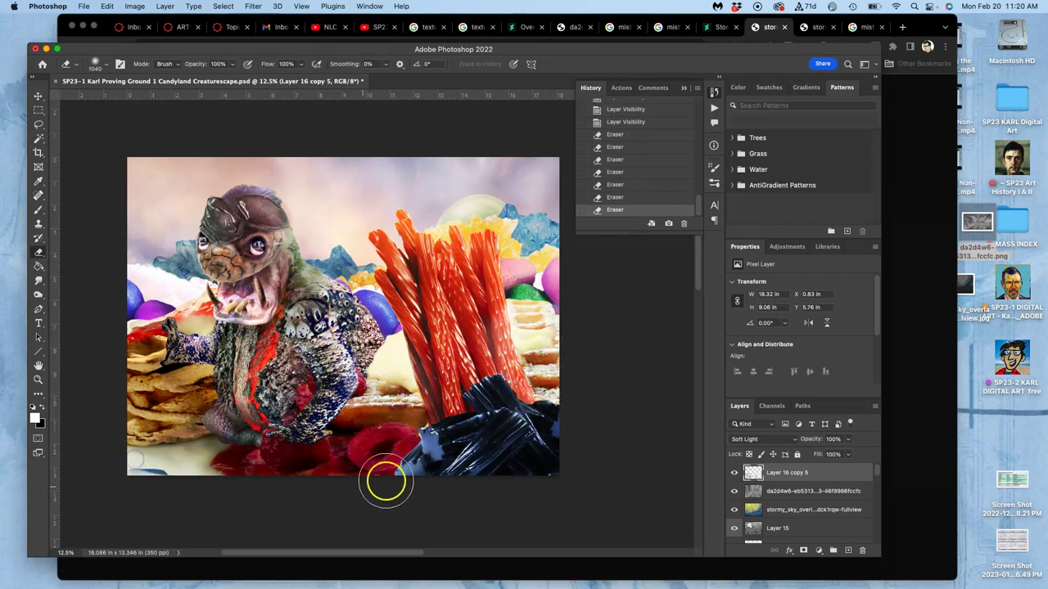
left_click(733, 473)
left_click(734, 473)
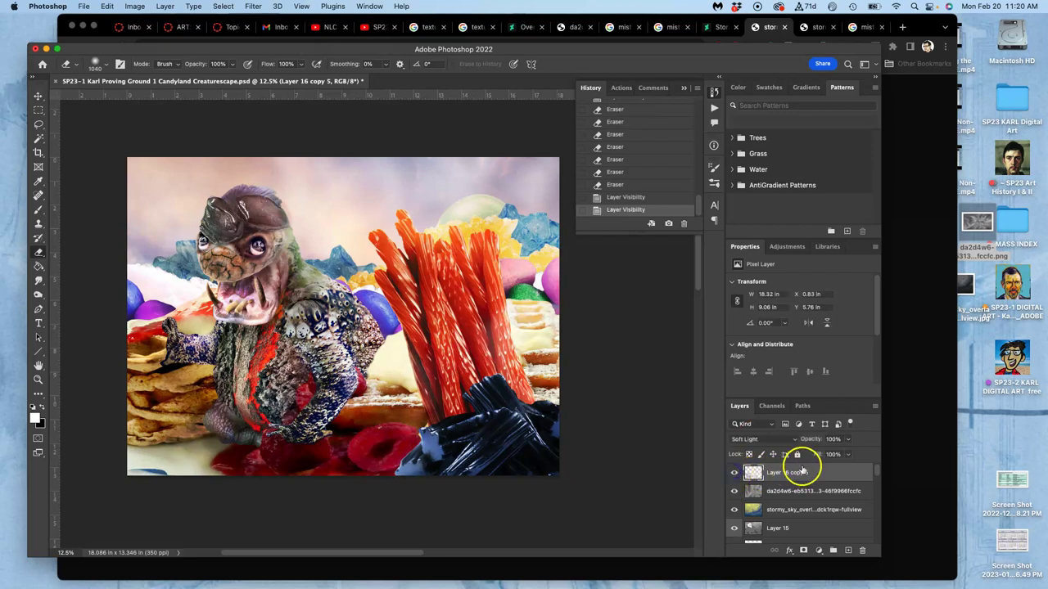
left_click_drag(542, 300, 526, 304)
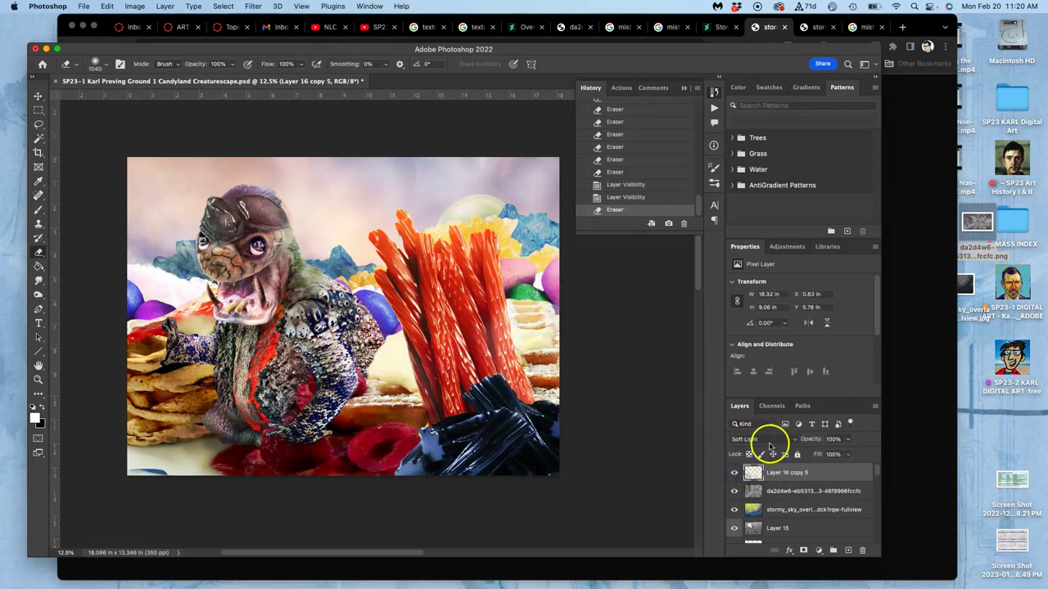
Duplicate the erased texture patch and move the copy up over the creature's head to about X -8.14 in, Y -0.51 in
key("ctrl+j")
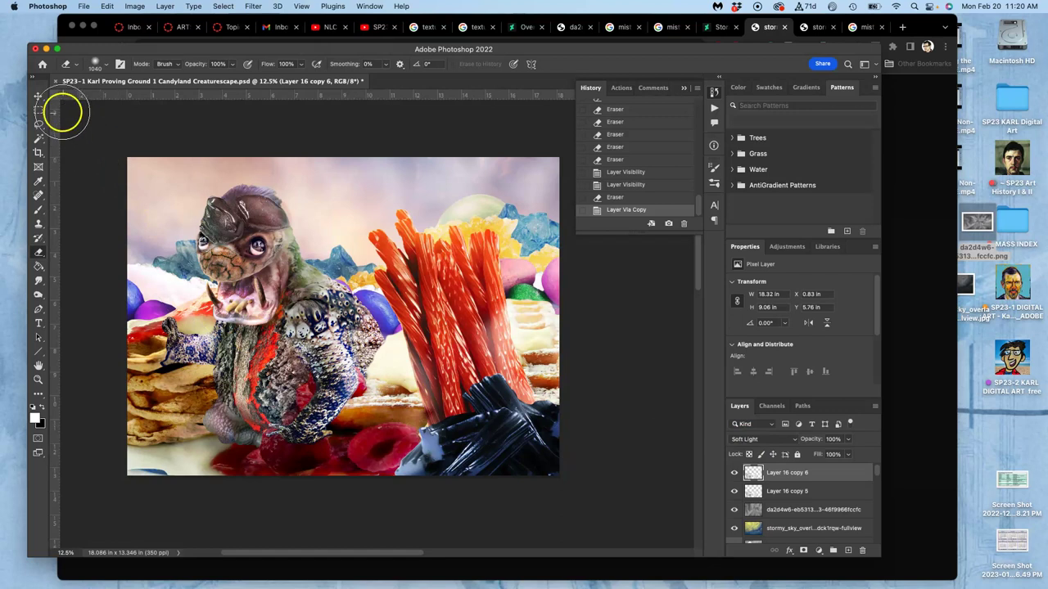
left_click(39, 96)
left_click_drag(373, 375, 236, 247)
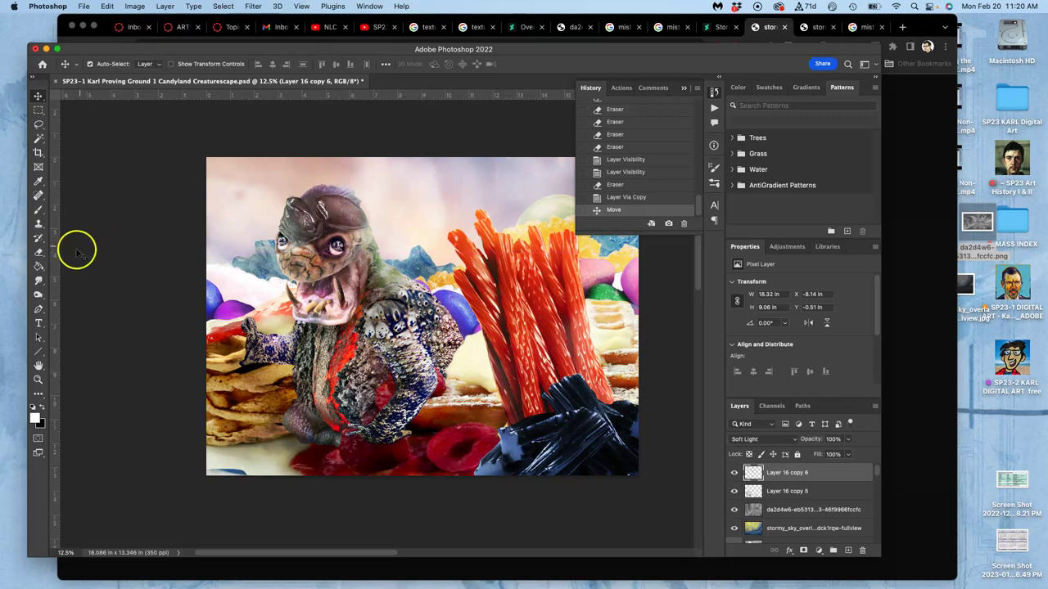
Erase the duplicated patch in the sky around the creature's head and beside its body, and compare it hidden and shown
left_click(38, 252)
left_click_drag(247, 182, 230, 162)
mouse_move(225, 167)
left_mouse_down()
mouse_move(206, 221)
mouse_move(224, 304)
mouse_move(271, 349)
left_mouse_up()
mouse_move(365, 281)
left_mouse_down()
mouse_move(317, 266)
mouse_move(304, 247)
mouse_move(411, 239)
mouse_move(398, 262)
mouse_move(318, 266)
mouse_move(294, 253)
mouse_move(327, 236)
left_mouse_up()
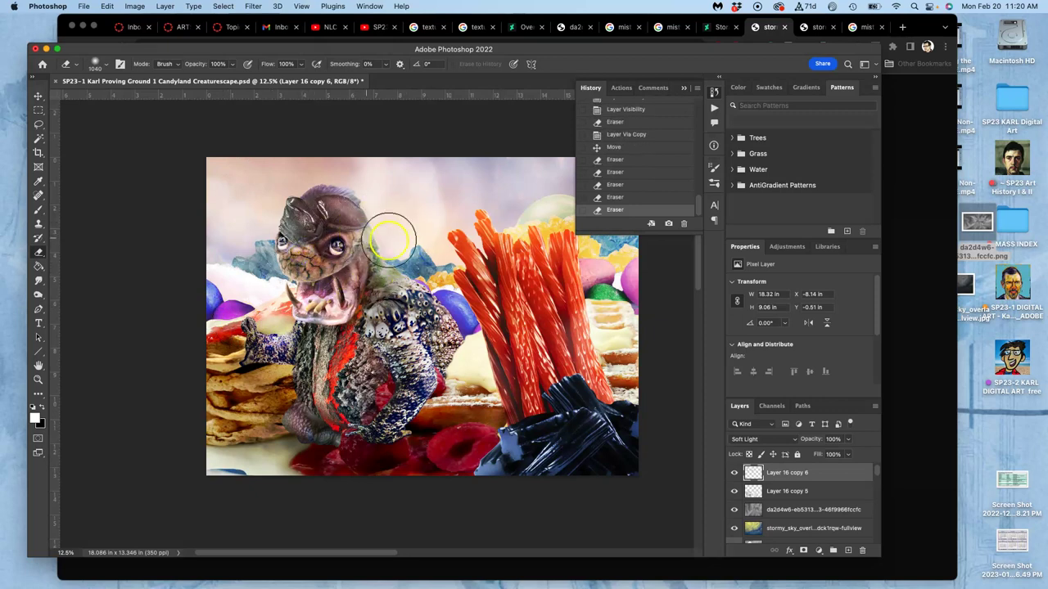
mouse_move(410, 150)
left_mouse_down()
mouse_move(357, 149)
mouse_move(348, 209)
left_mouse_up()
mouse_move(435, 197)
left_mouse_down()
mouse_move(373, 176)
mouse_move(423, 212)
mouse_move(416, 243)
left_mouse_up()
left_click(733, 473)
left_click(733, 473)
Add a new layer above the texture patches, label it red and name it CLONE STAMP
key("super+minus")
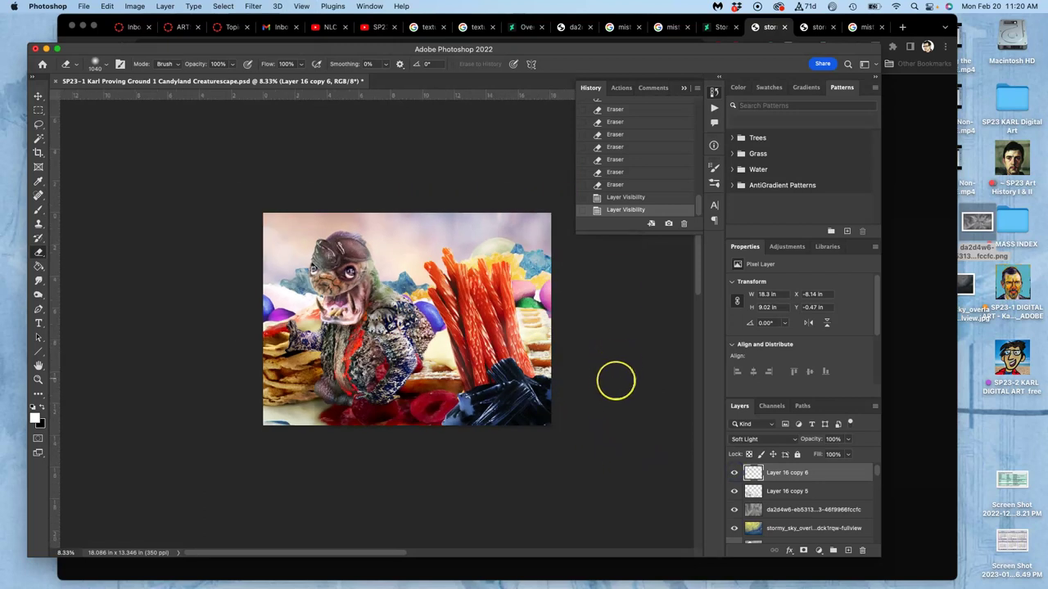
left_click_drag(585, 367, 510, 367)
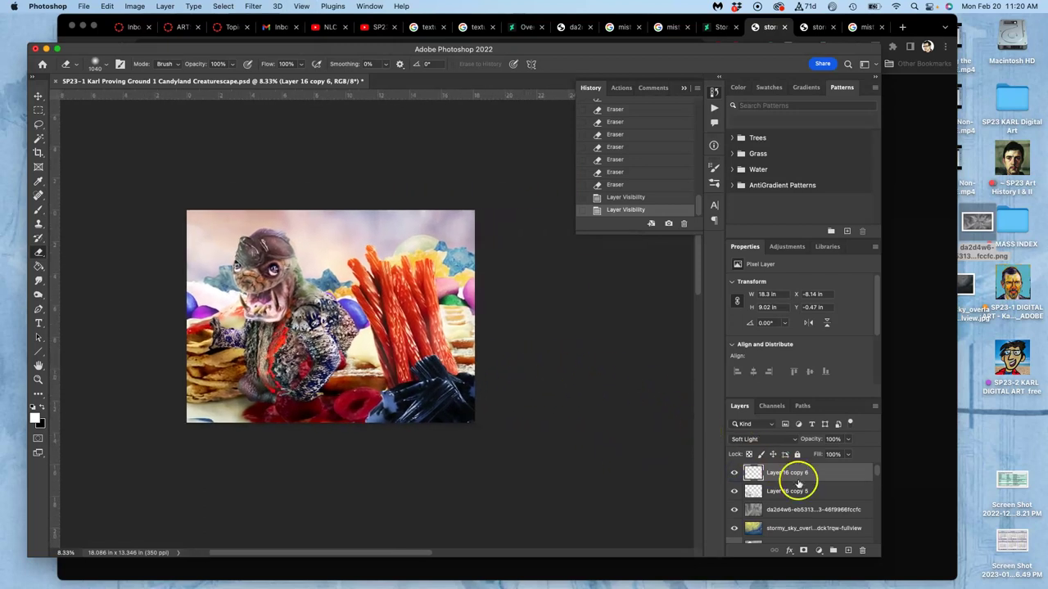
left_click(847, 550)
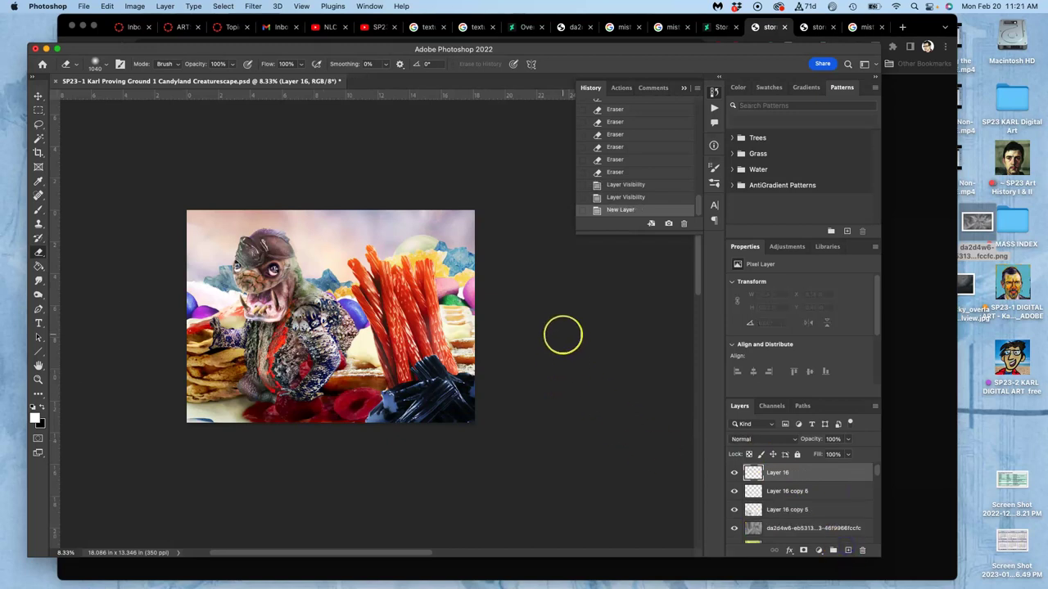
key("super+plus")
key("super+plus")
mouse_move(461, 346)
left_mouse_down()
mouse_move(387, 305)
mouse_move(580, 224)
mouse_move(556, 218)
left_mouse_up()
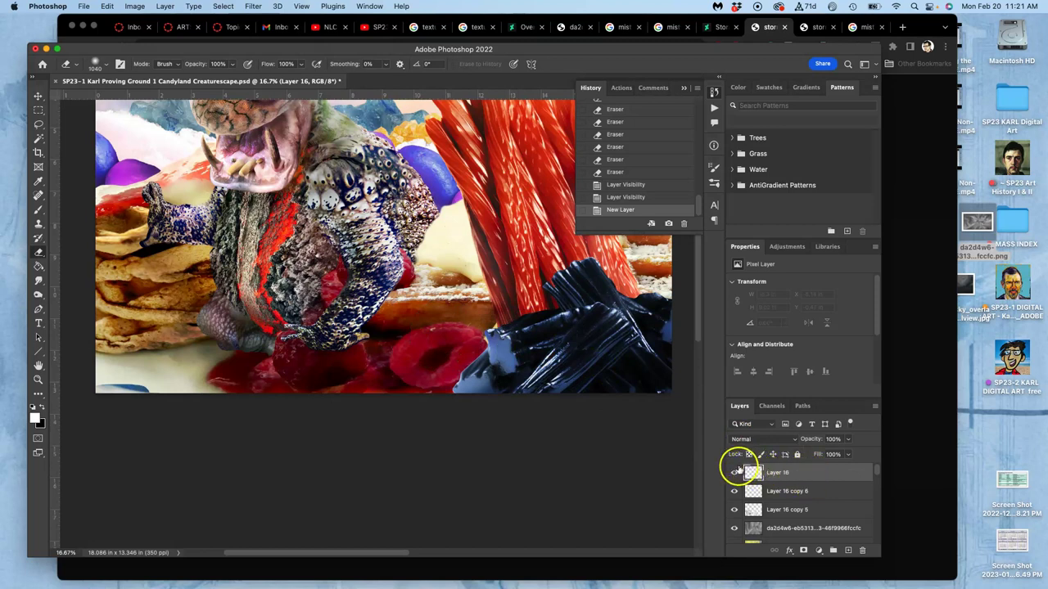
right_click(740, 470)
left_click(766, 510)
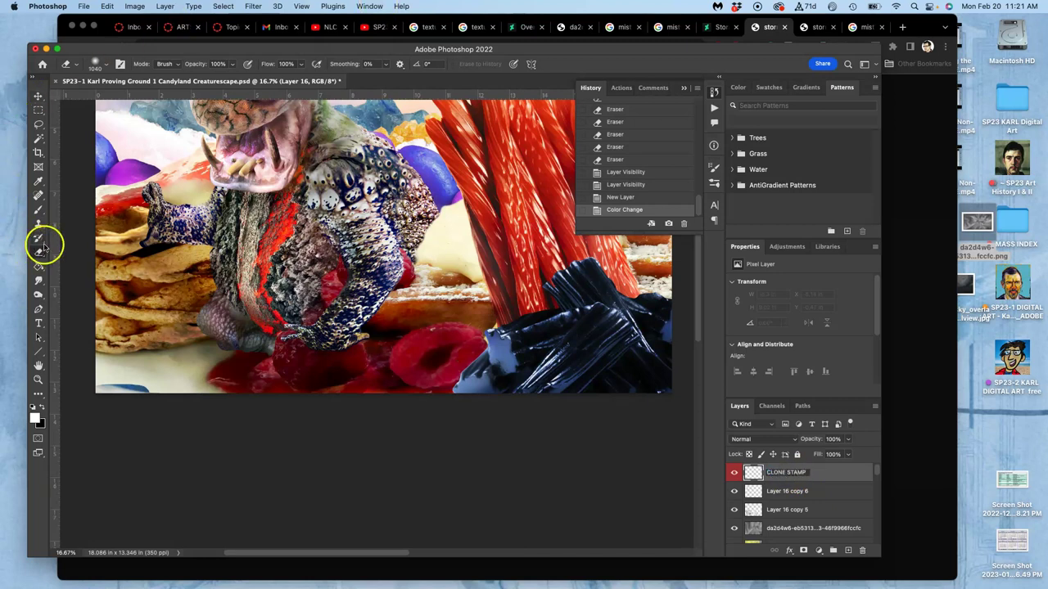
key("Return")
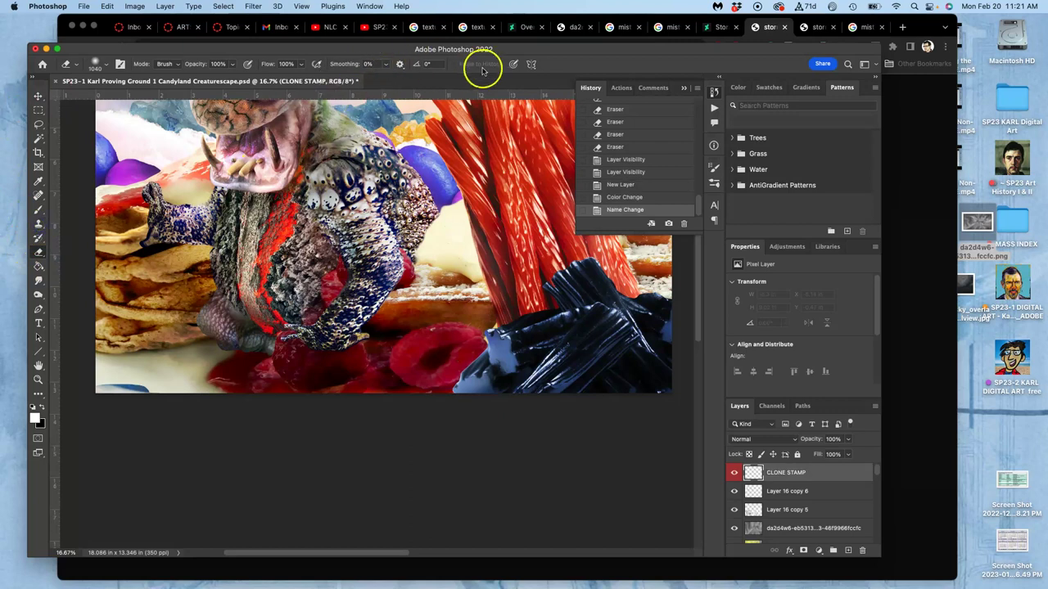
Clone cream over the blue patch in the image's lower-left corner with a 476 px Clone Stamp at 41% opacity
left_click(39, 224)
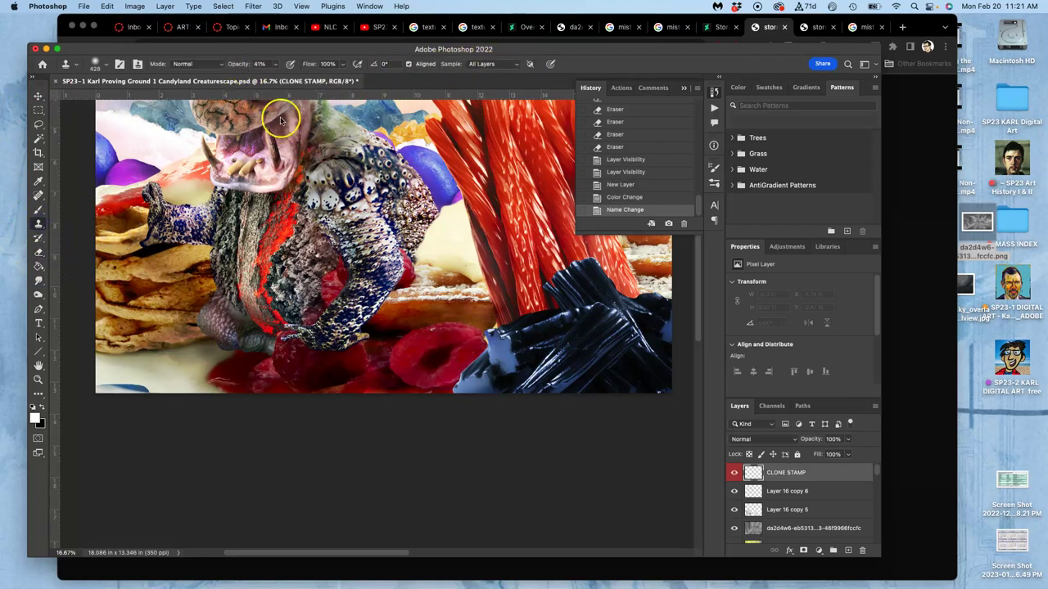
left_click(106, 65)
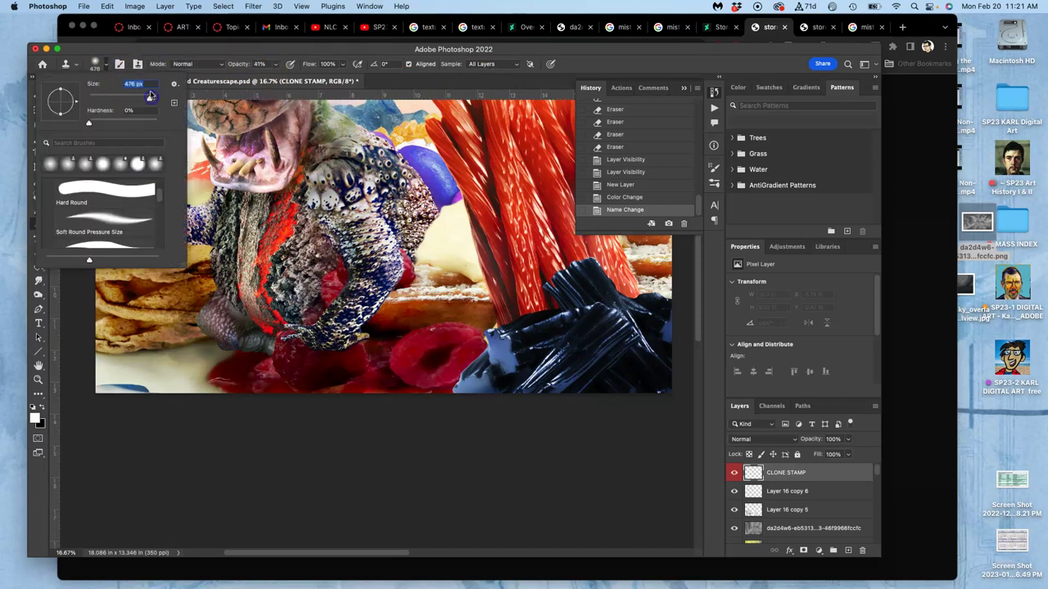
key("[")
left_click(520, 228)
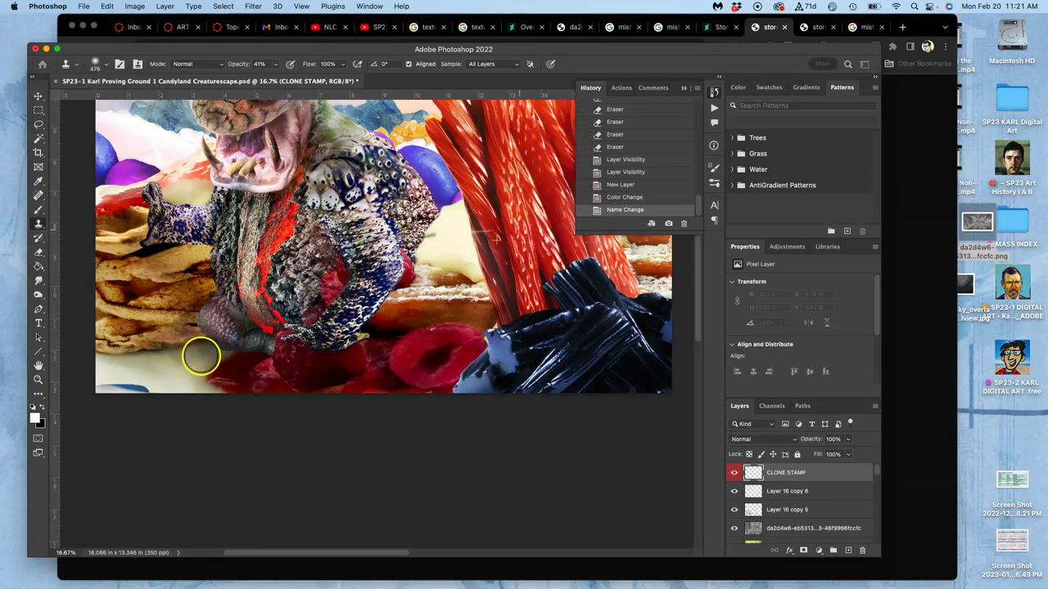
left_click(182, 360)
left_click(141, 388)
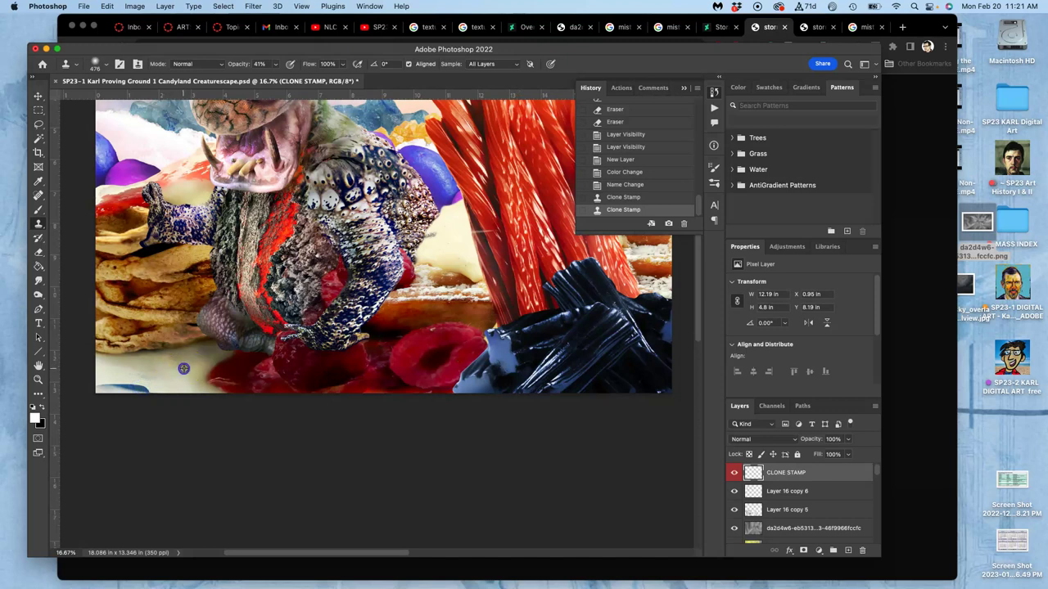
left_click(127, 397)
left_click(116, 391)
left_click_drag(97, 385, 124, 392)
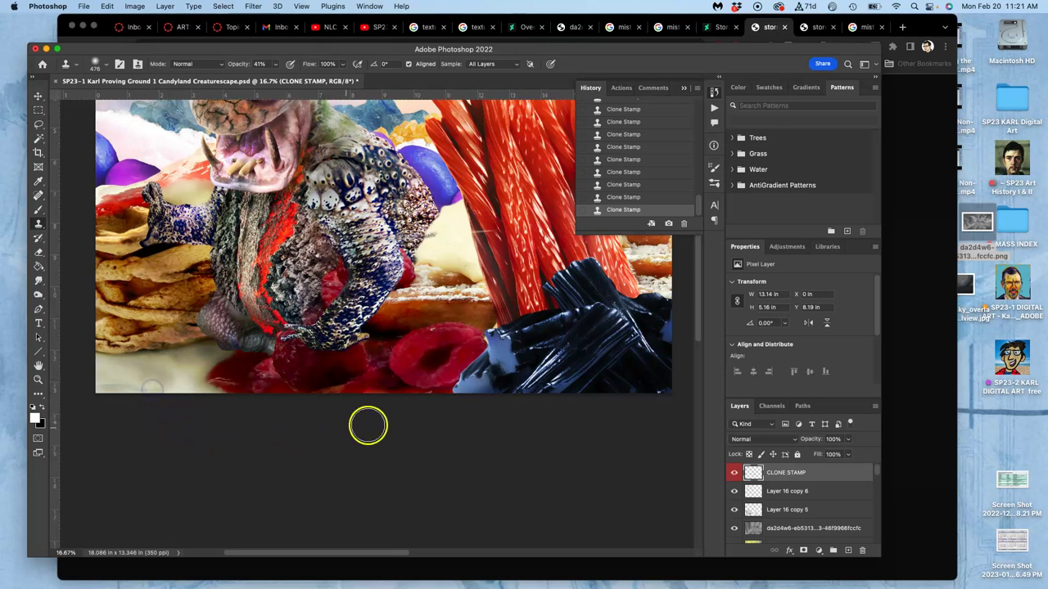
Soften the cloned cream in the lower-left foreground with the Eraser at 47% opacity
left_click(38, 250)
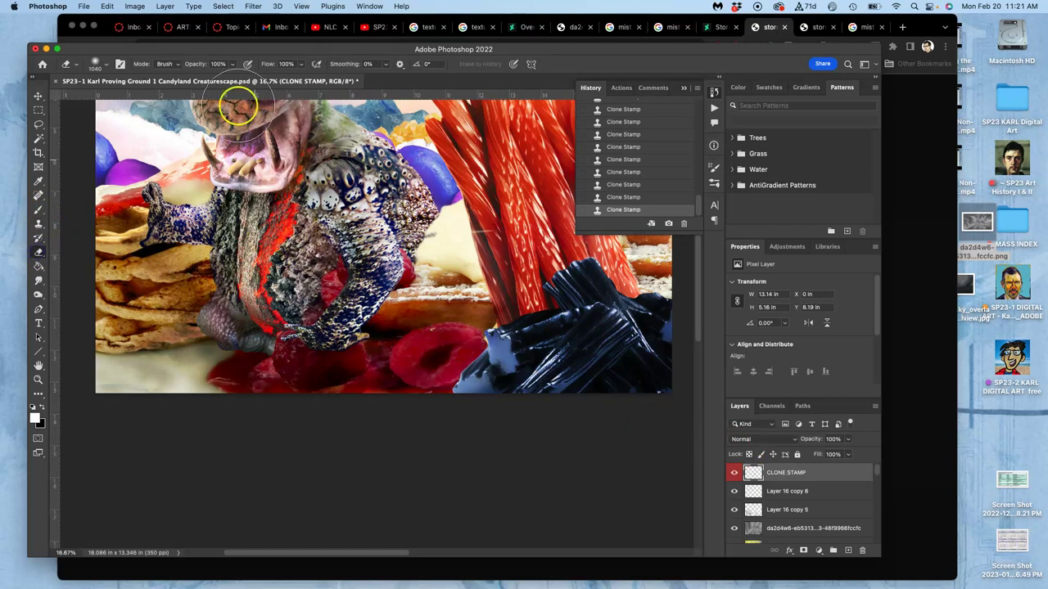
left_click(231, 65)
left_click(188, 374)
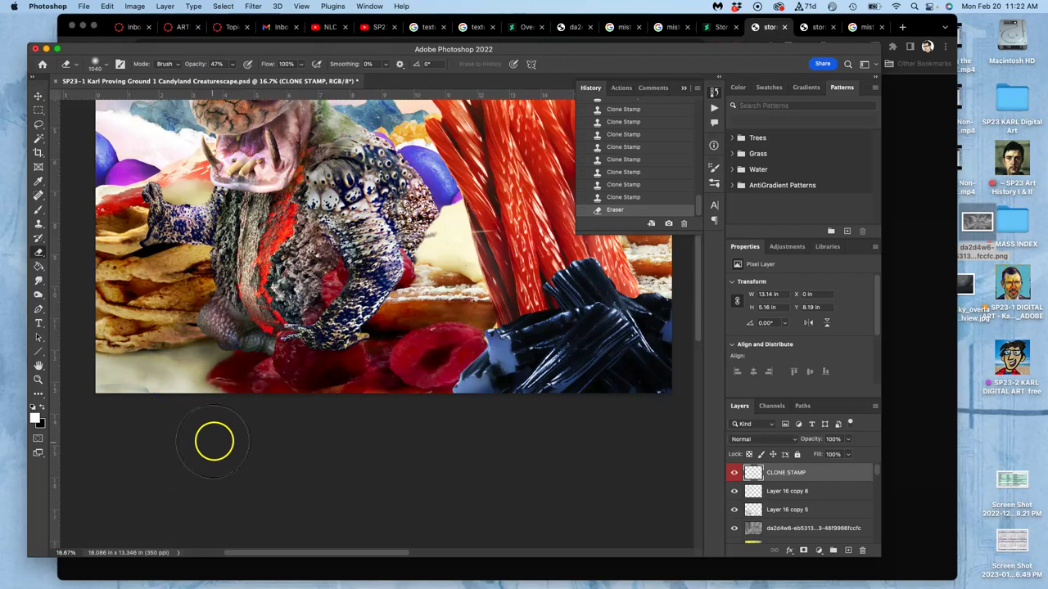
mouse_move(152, 369)
left_mouse_down()
mouse_move(133, 370)
mouse_move(170, 370)
left_mouse_up()
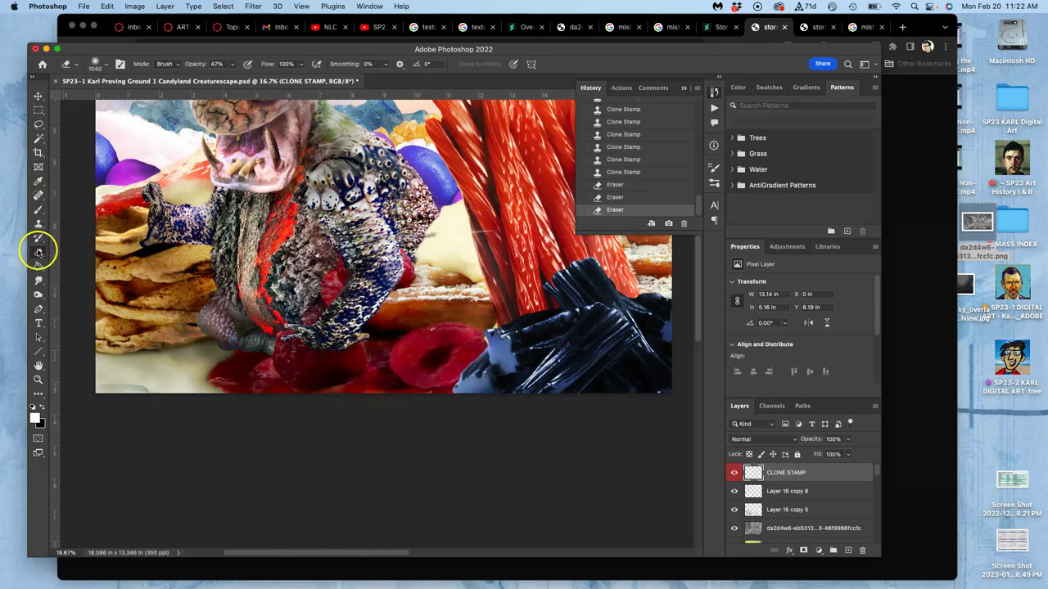
Clone faint cherry texture over the lower-left cream and its edge below the creature's foot with the Clone Stamp at 9% opacity
left_click(38, 224)
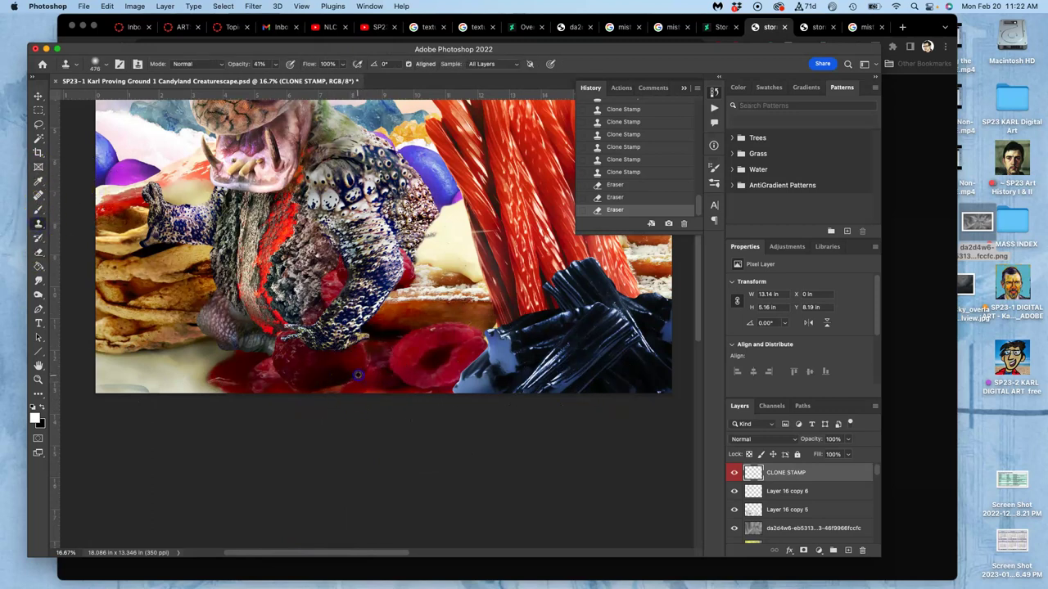
left_click(106, 382, "alt")
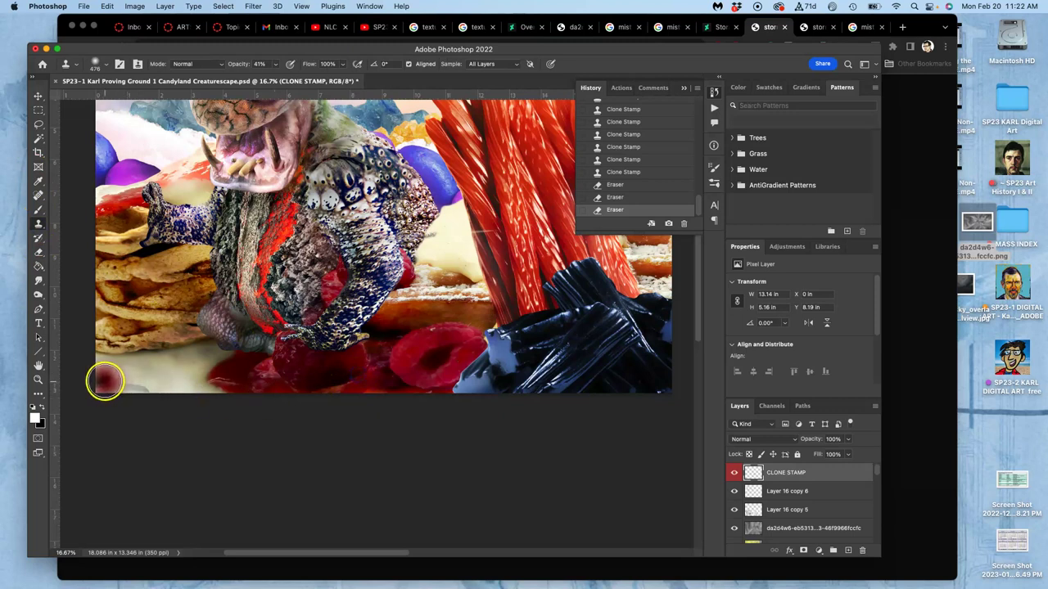
left_click(277, 64)
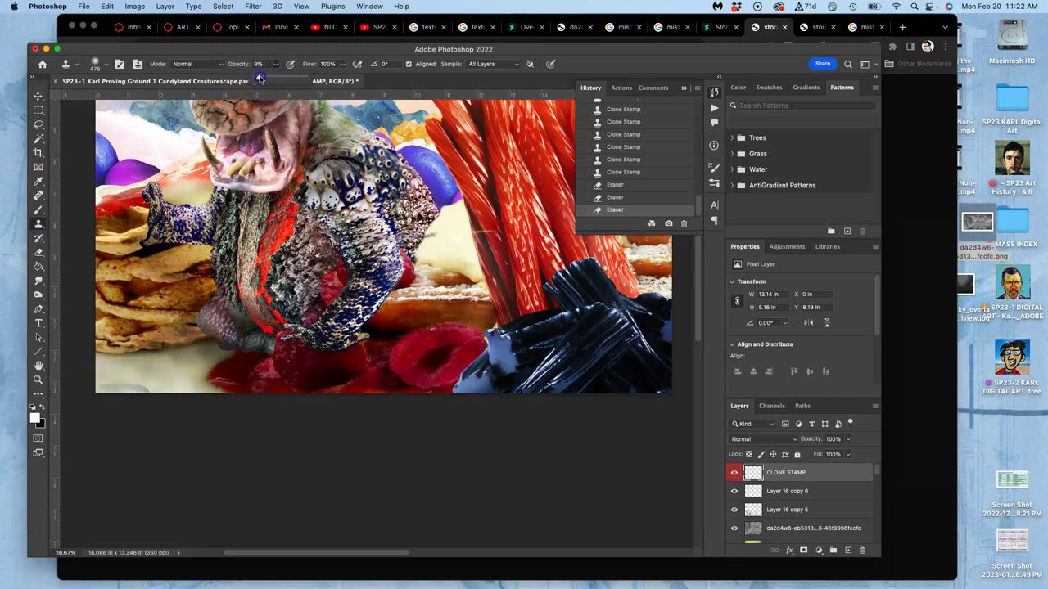
left_click(102, 370)
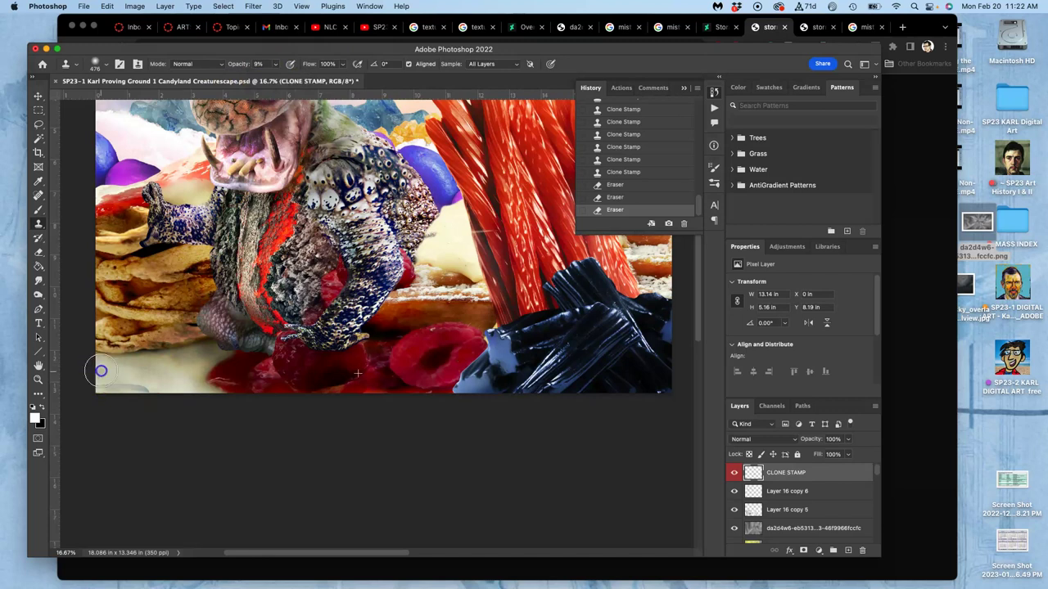
mouse_move(117, 395)
left_mouse_down()
mouse_move(188, 374)
mouse_move(271, 379)
left_mouse_up()
mouse_move(170, 356)
left_mouse_down()
mouse_move(215, 357)
mouse_move(209, 363)
mouse_move(242, 376)
left_mouse_up()
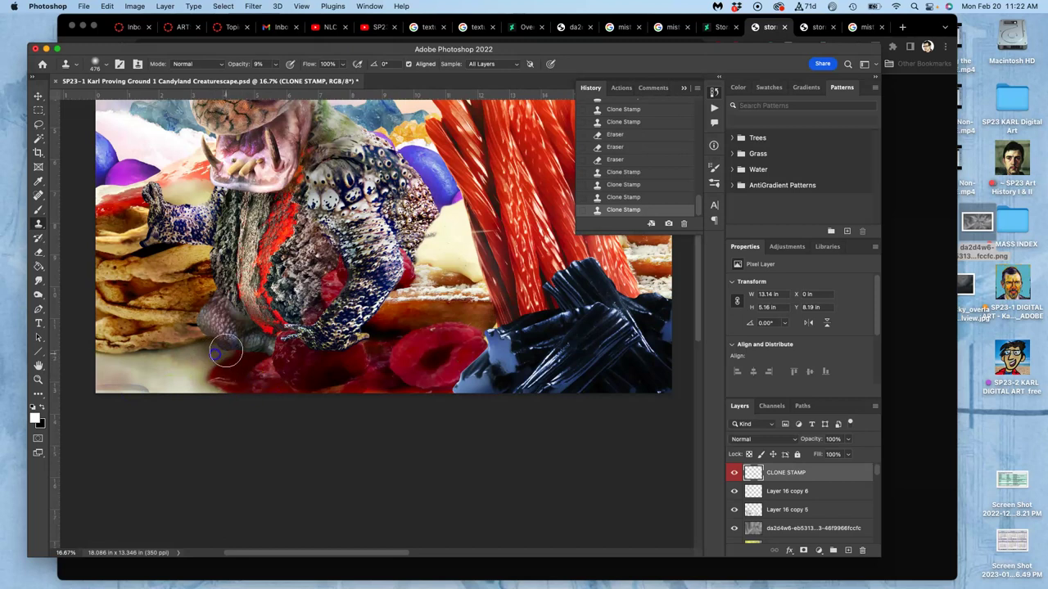
mouse_move(205, 366)
left_mouse_down()
mouse_move(275, 379)
mouse_move(231, 370)
mouse_move(224, 357)
left_mouse_up()
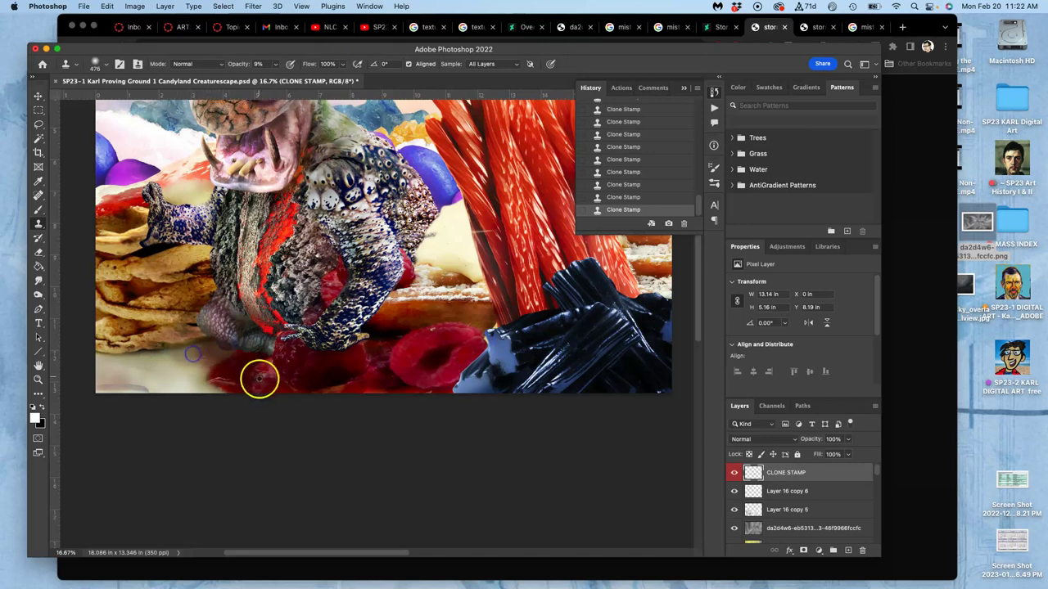
Clone faint cherry texture over the foreground below the creature and up its arm and shoulder at 9% opacity, undoing the last stroke
left_click_drag(311, 377, 328, 375)
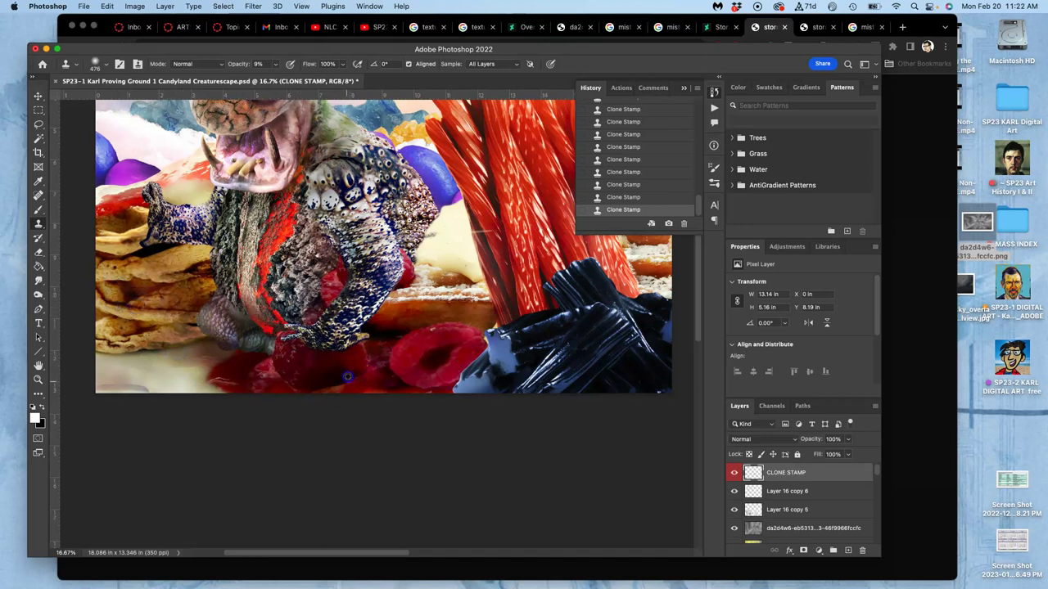
left_click_drag(371, 292, 368, 300)
left_click(418, 348, "alt")
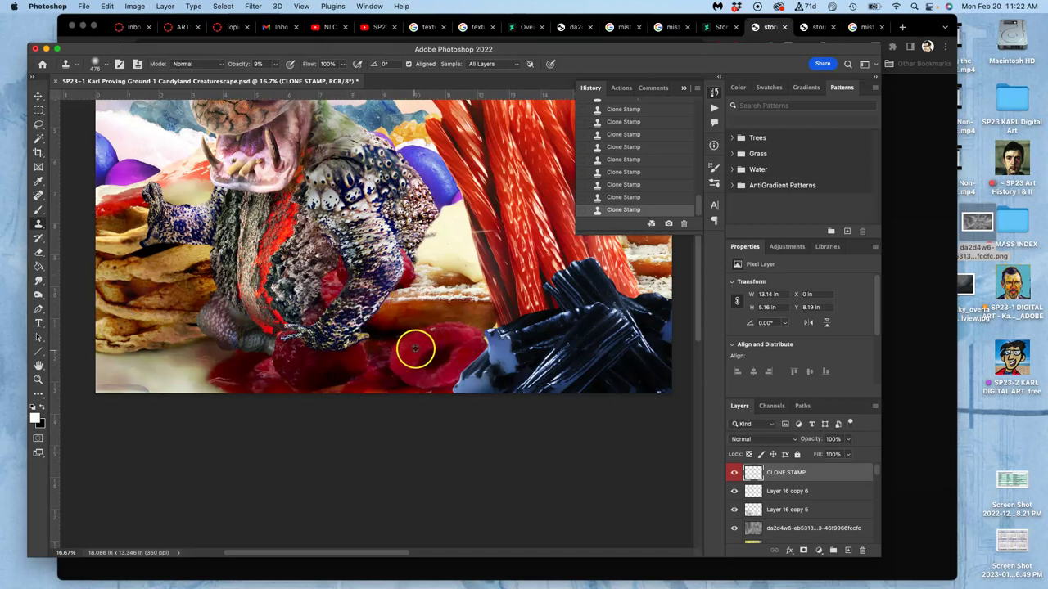
left_click(372, 224)
left_click(423, 344, "alt")
left_click_drag(345, 168, 346, 146)
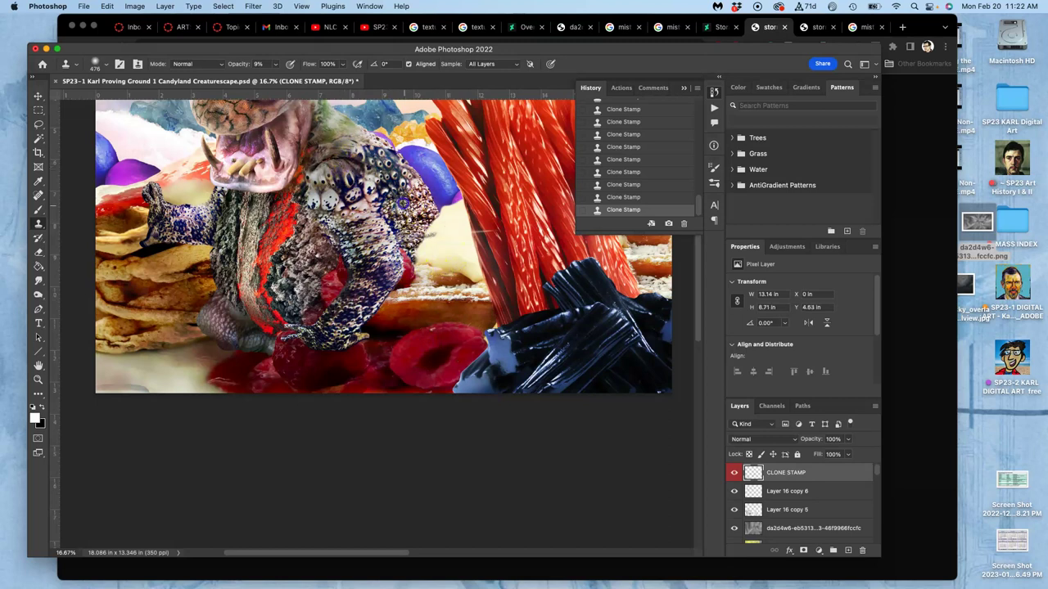
key("super+z")
Clone faint neighbouring texture over the cream beside the creature and the licorice sticks' waffle-side edge with the 9% Clone Stamp
left_click(373, 301)
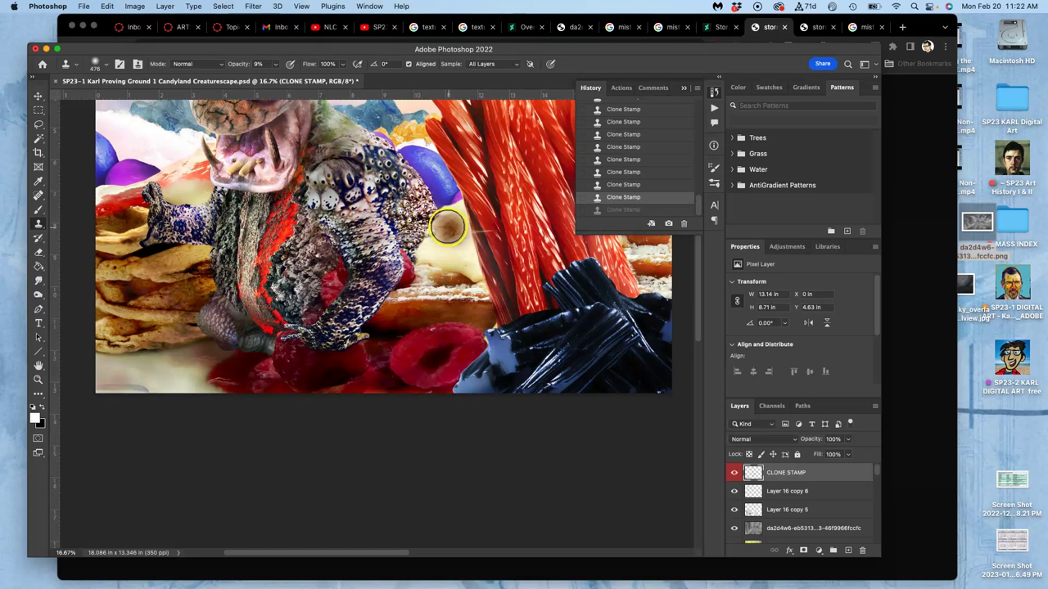
mouse_move(442, 234)
left_mouse_down()
mouse_move(430, 304)
mouse_move(472, 281)
mouse_move(425, 275)
mouse_move(319, 332)
left_mouse_up()
left_click(508, 262, "alt")
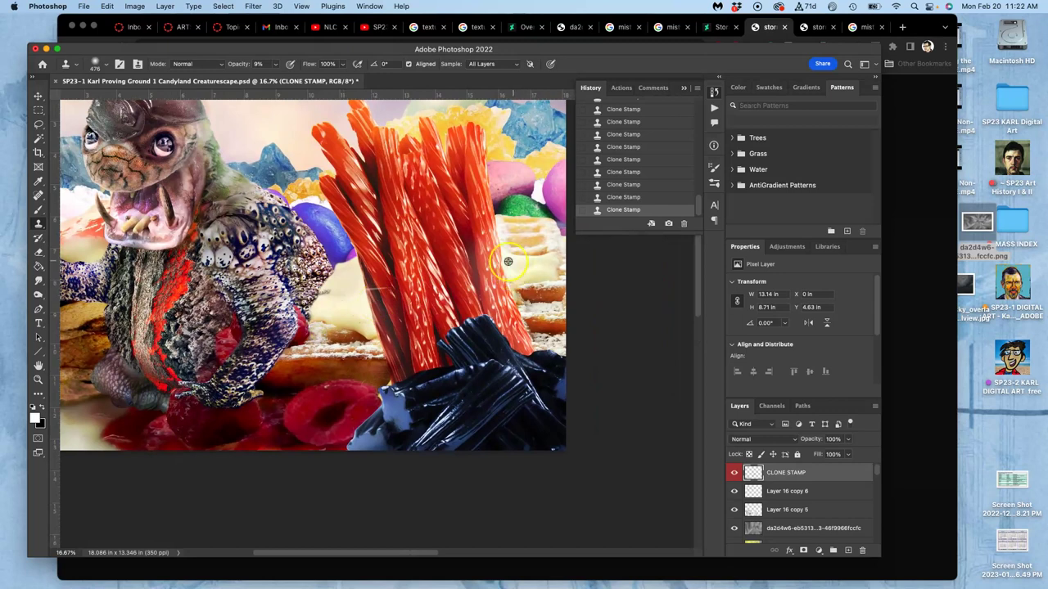
mouse_move(533, 288)
left_mouse_down()
mouse_move(517, 265)
mouse_move(545, 270)
mouse_move(504, 284)
left_mouse_up()
left_click_drag(311, 343, 361, 358)
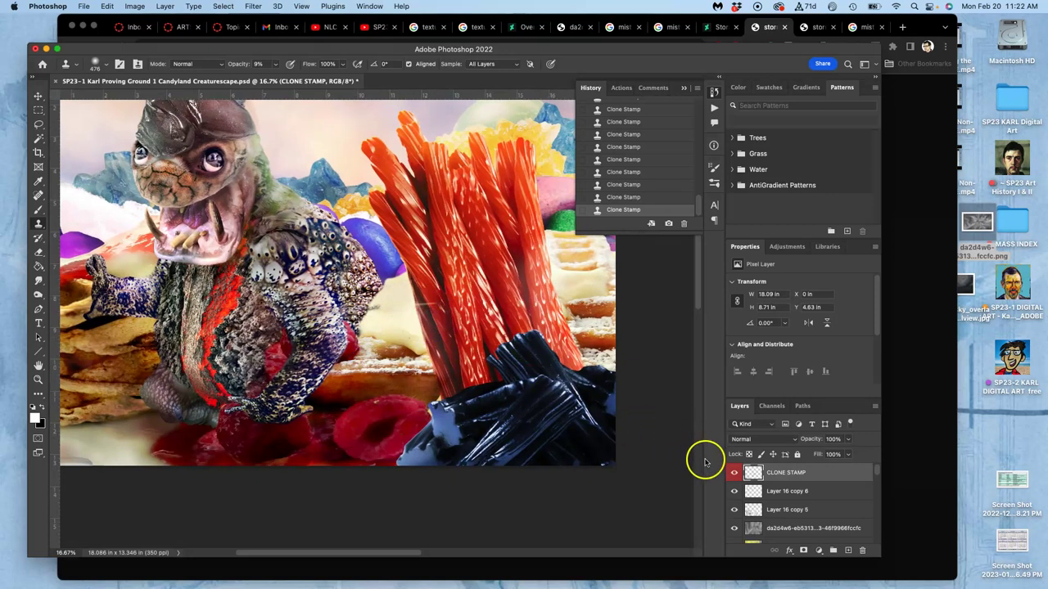
Soften the cloned texture around the red licorice and the cream beside it with the 1040 px Eraser at 47% opacity
left_click(38, 253)
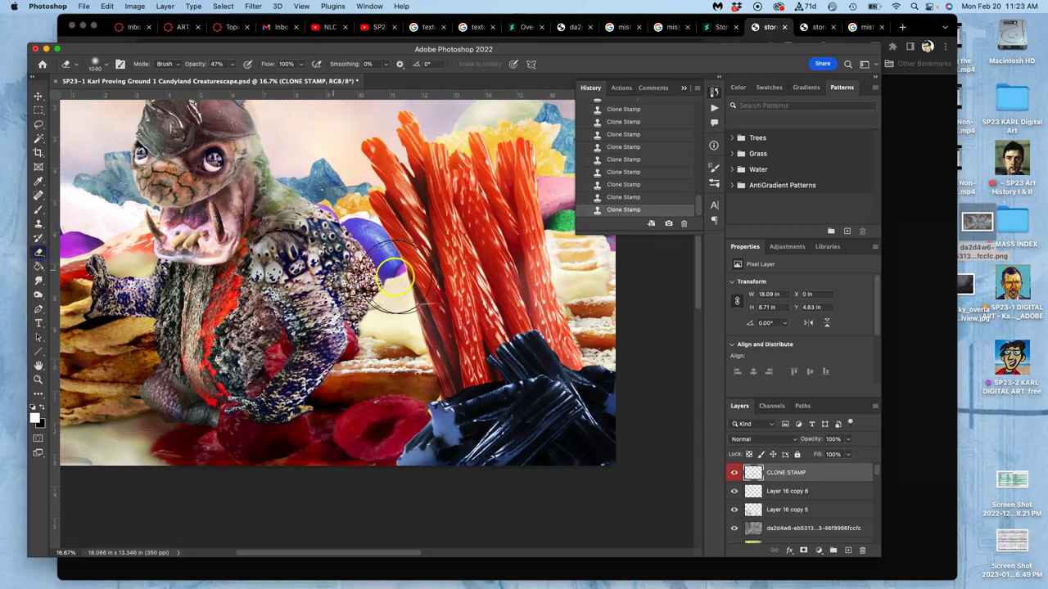
left_click(432, 308)
left_click_drag(434, 307, 479, 276)
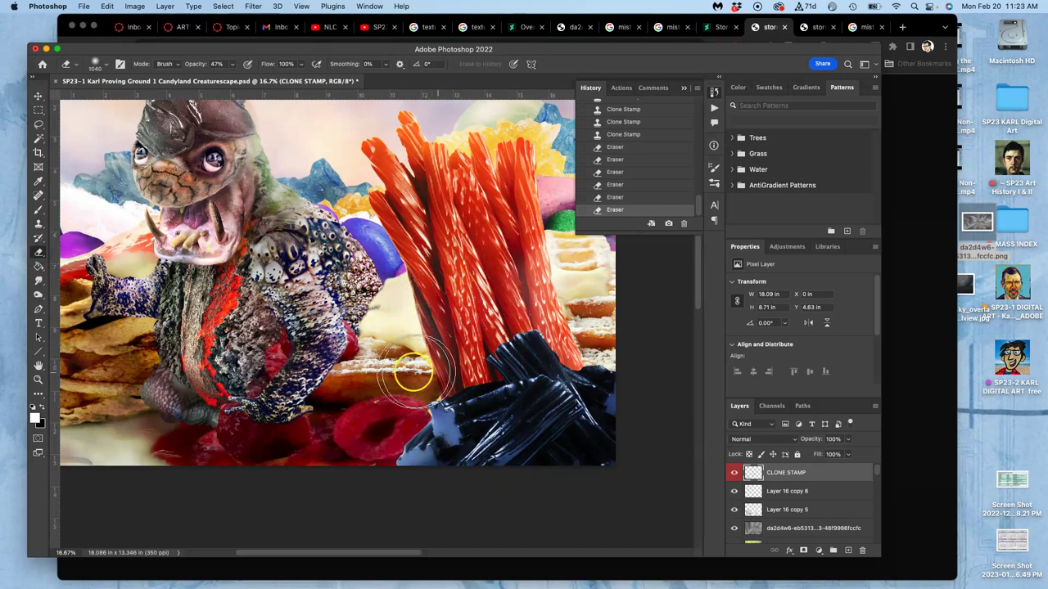
Clone a piece of red licorice into the background beside the creature's face with the Clone Stamp at 100% opacity
scroll(409, 369, "left", 5)
scroll(409, 369, "down", 2)
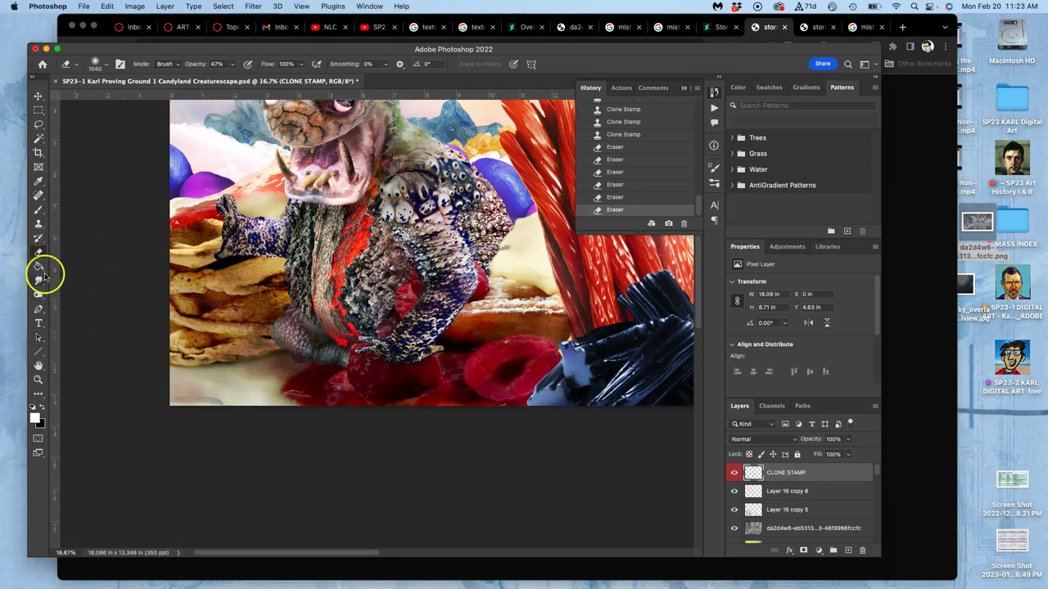
left_click(37, 223)
key("super+minus")
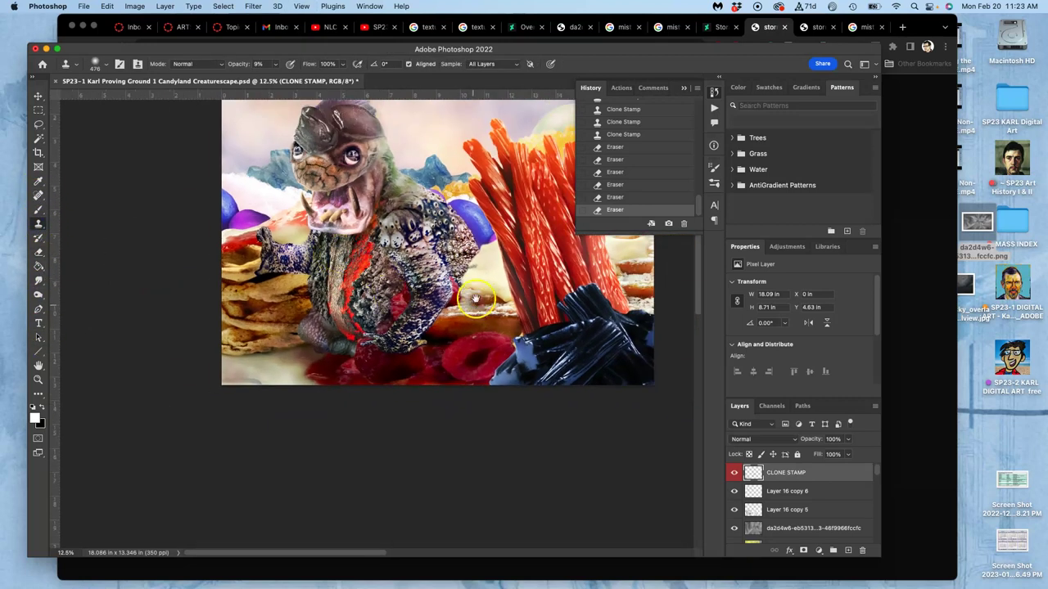
left_click_drag(477, 292, 386, 321)
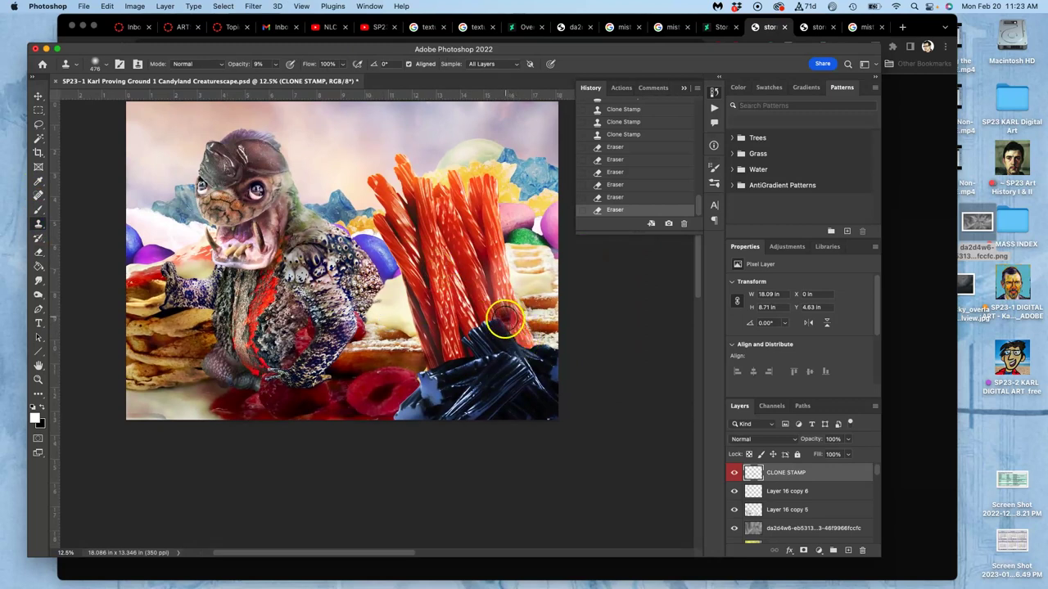
left_click(277, 66)
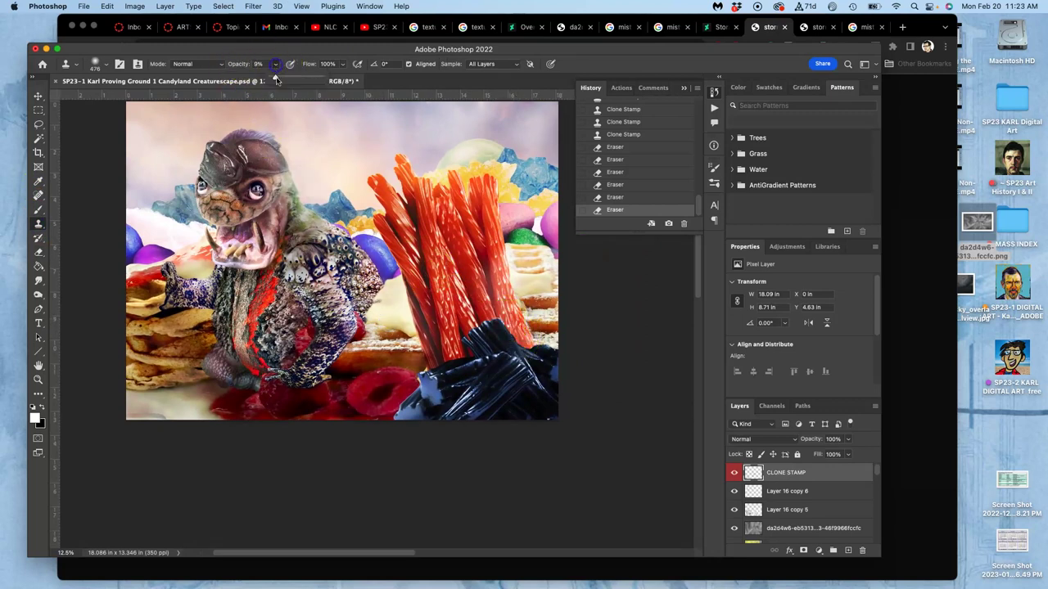
left_click_drag(315, 74, 323, 76)
left_click(375, 182, "alt")
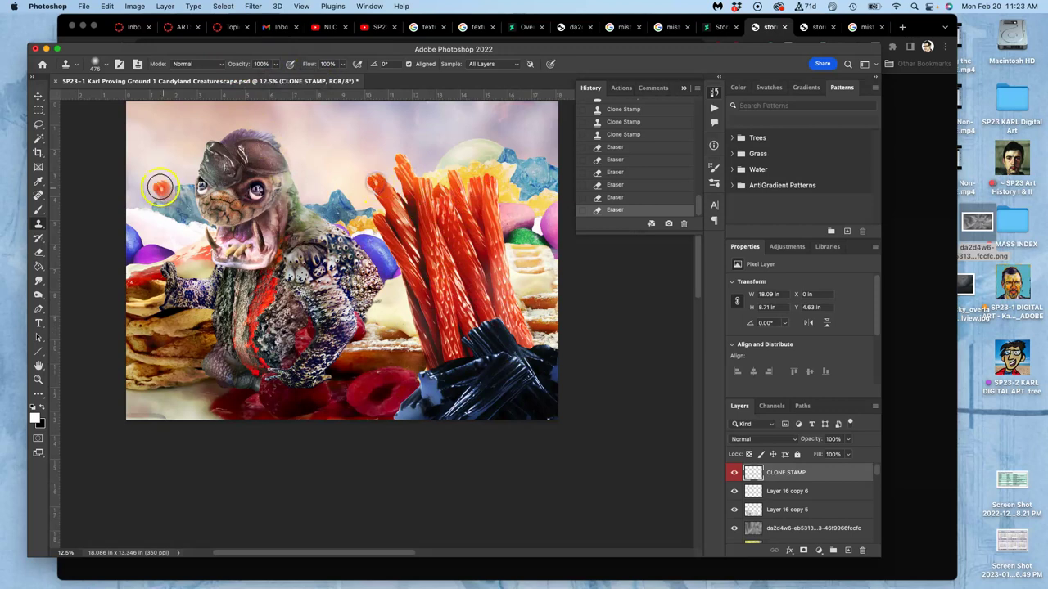
left_click_drag(151, 171, 195, 233)
Erase the cloned red licorice beside the creature's face with the Eraser at 47% opacity
left_click(37, 252)
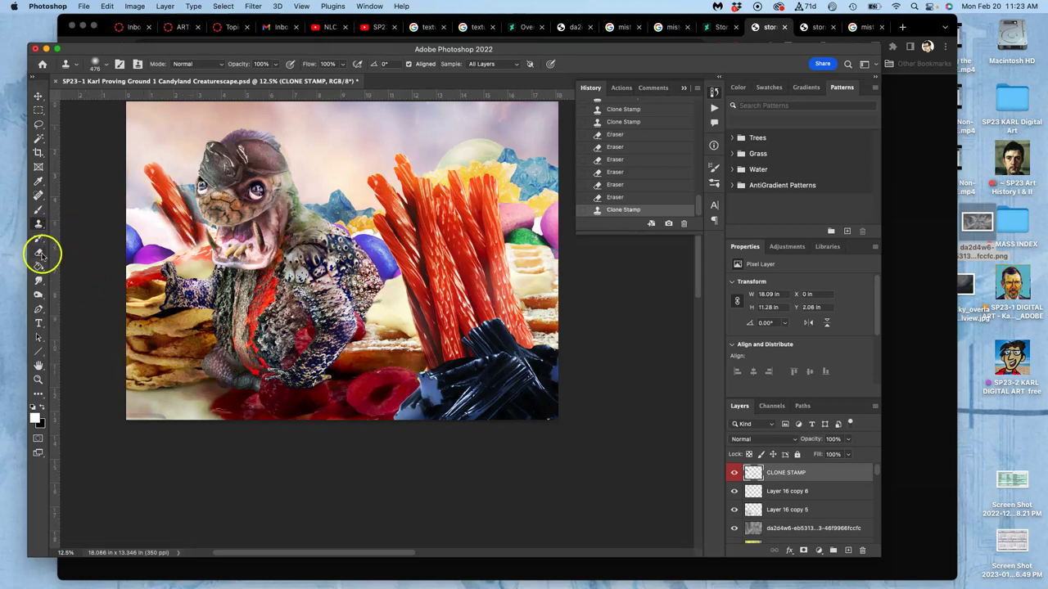
mouse_move(157, 220)
left_mouse_down()
mouse_move(143, 179)
mouse_move(200, 225)
mouse_move(137, 345)
mouse_move(177, 238)
mouse_move(152, 172)
mouse_move(154, 197)
mouse_move(169, 184)
mouse_move(156, 171)
mouse_move(188, 242)
left_mouse_up()
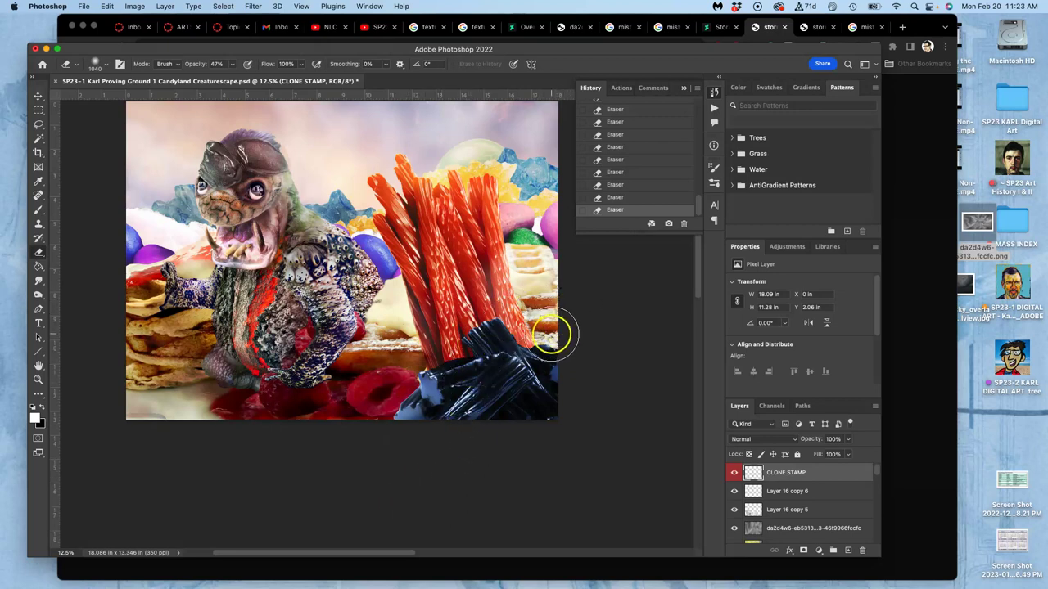
Add a new layer above CLONE STAMP, filled with 50% gray at 100% opacity and blended in Overlay mode
key("super+minus")
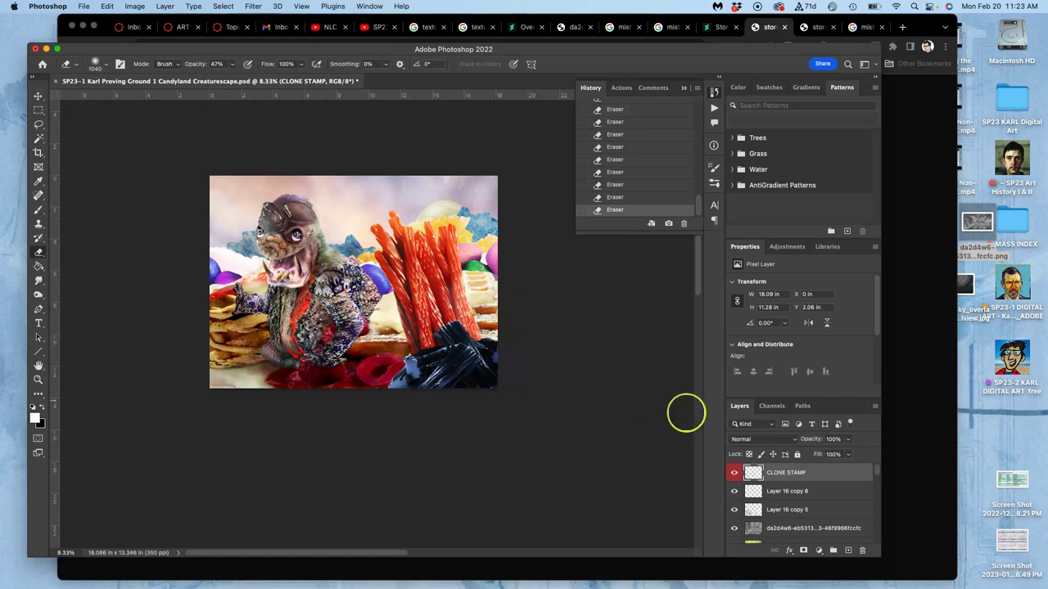
left_click(848, 551)
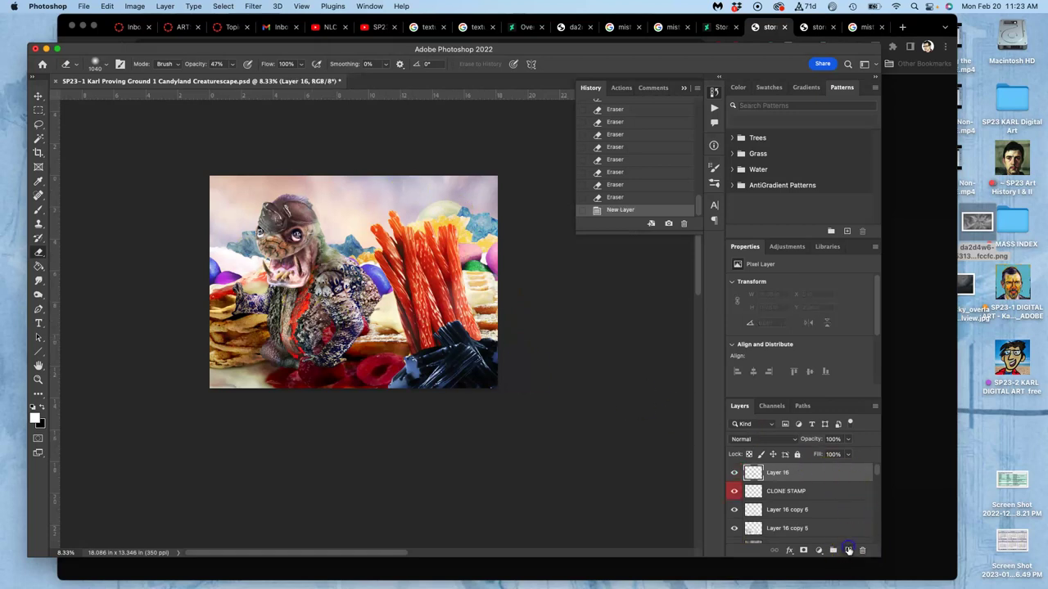
left_click(108, 6)
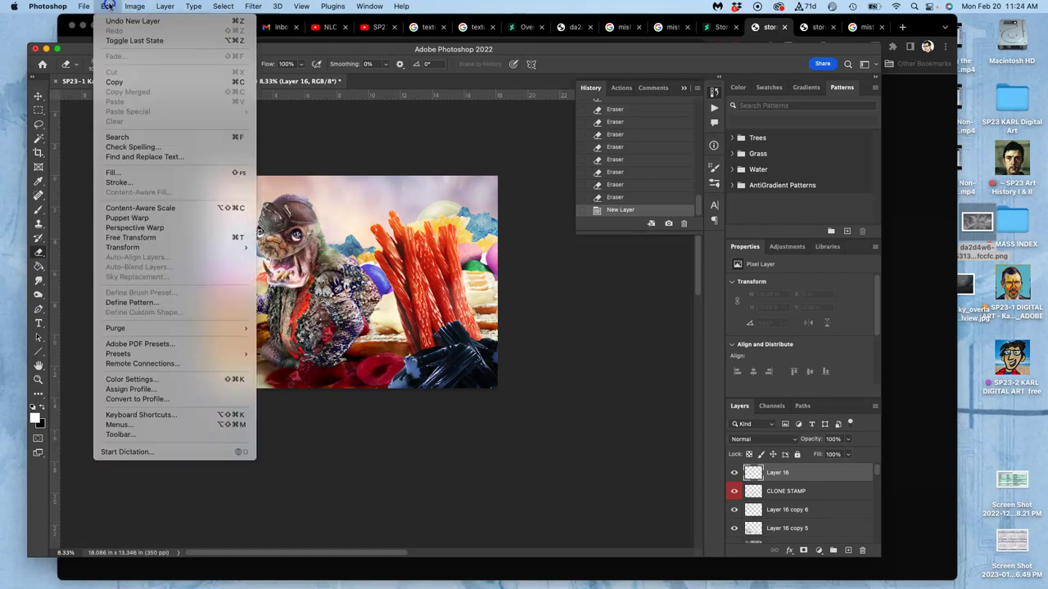
left_click(123, 171)
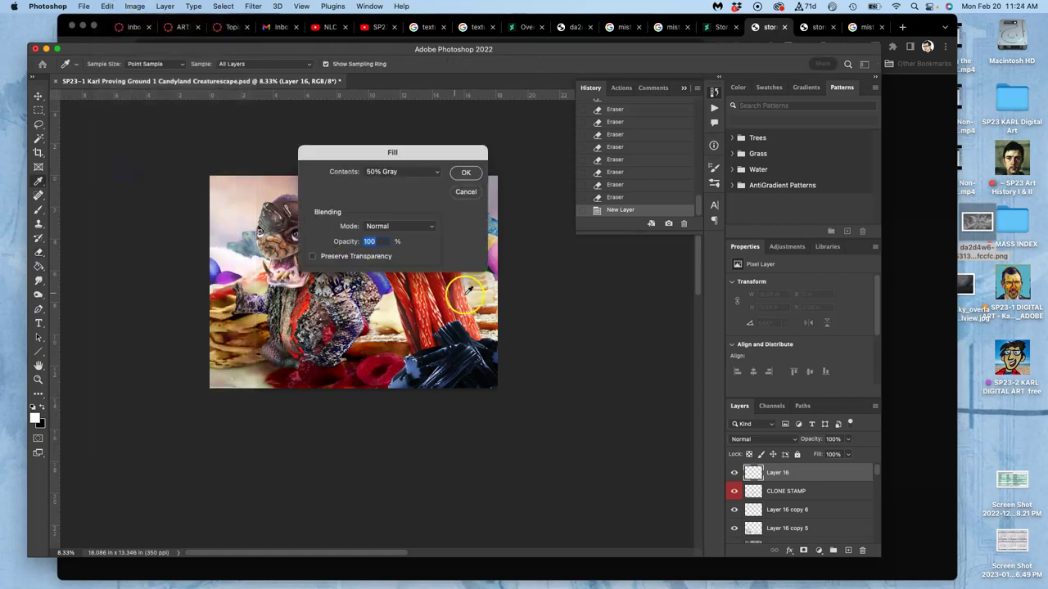
left_click(463, 173)
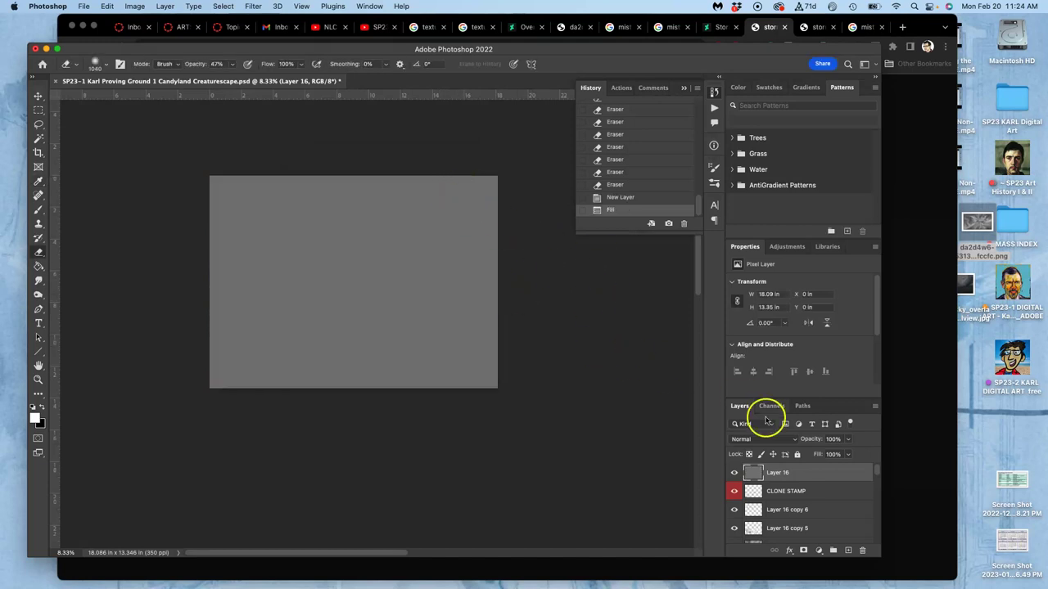
left_click(766, 439)
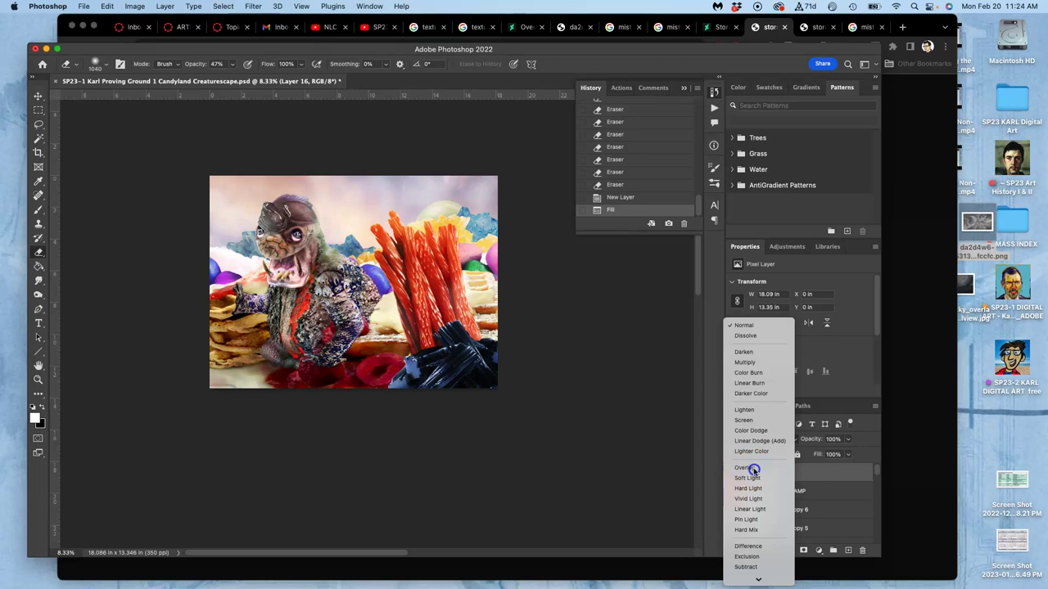
left_click(745, 468)
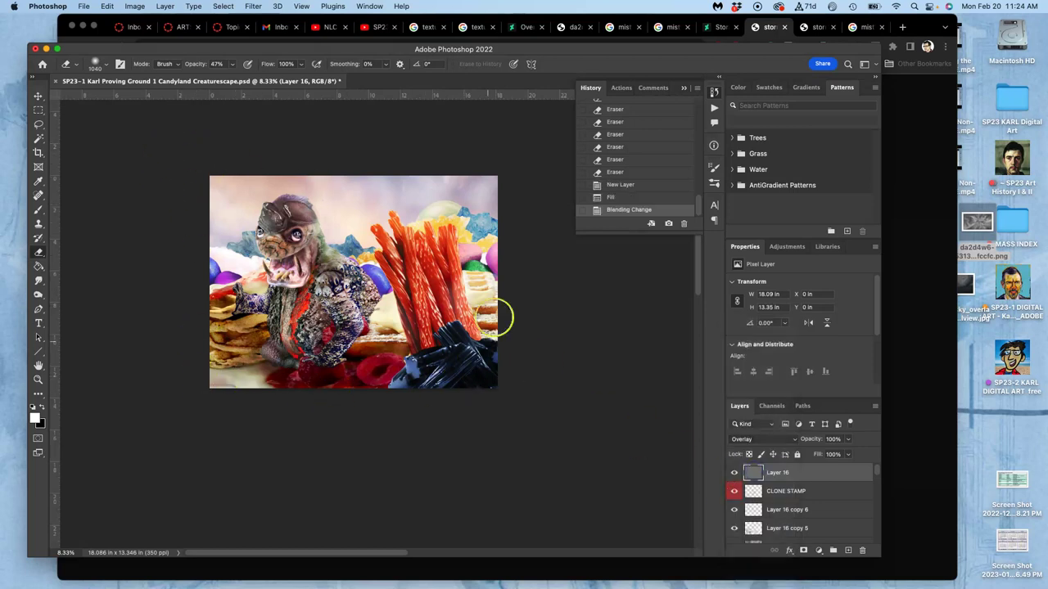
Switch to the Burn tool and enlarge its soft brush to 1400 px, with the range at Midtones and 15% exposure
left_click(38, 280)
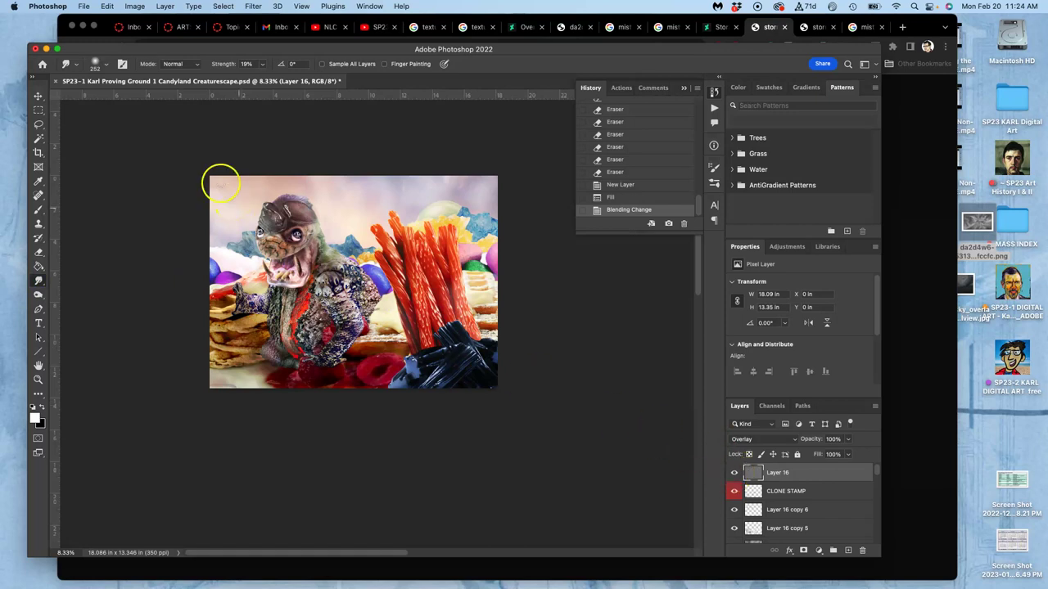
left_click(40, 293)
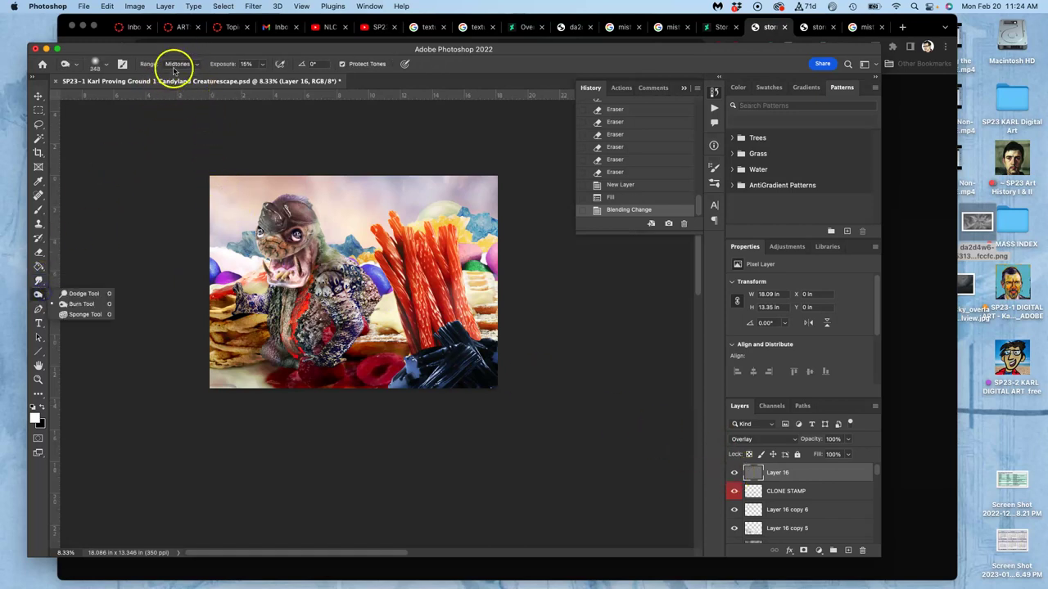
left_click(106, 66)
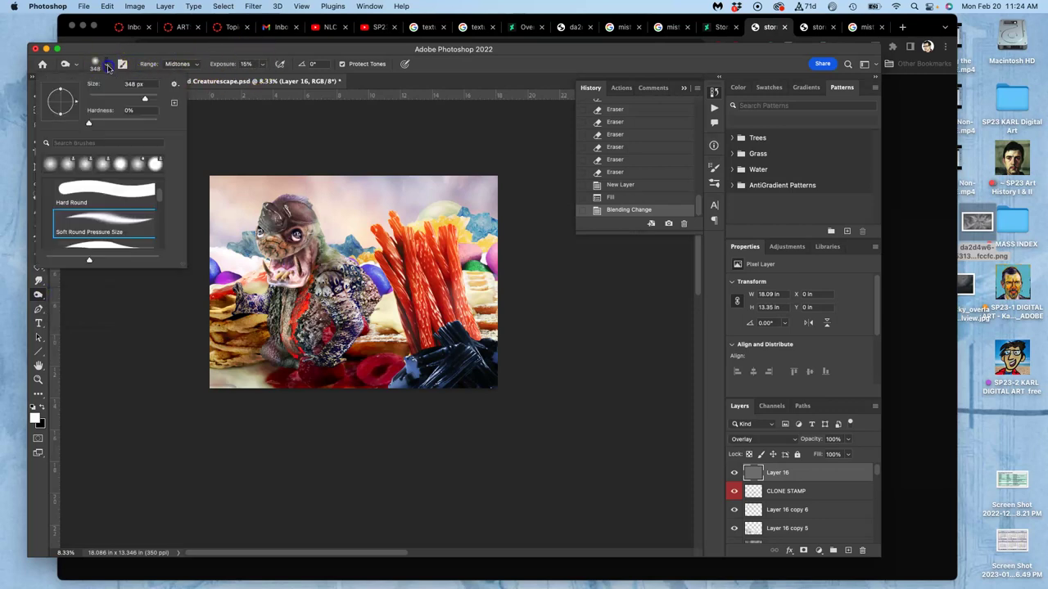
left_click_drag(149, 98, 152, 99)
left_click(516, 164)
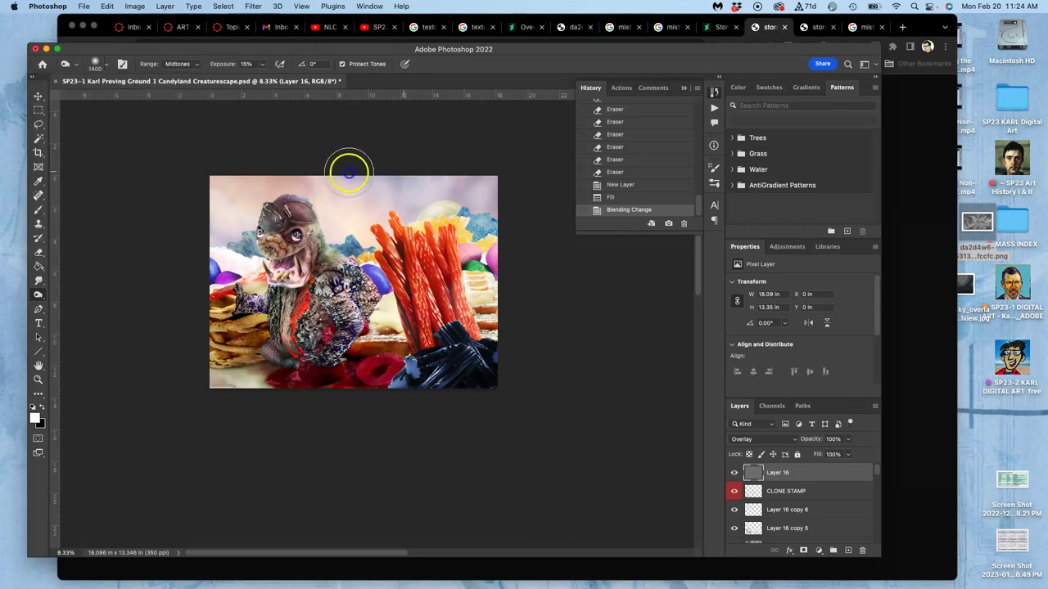